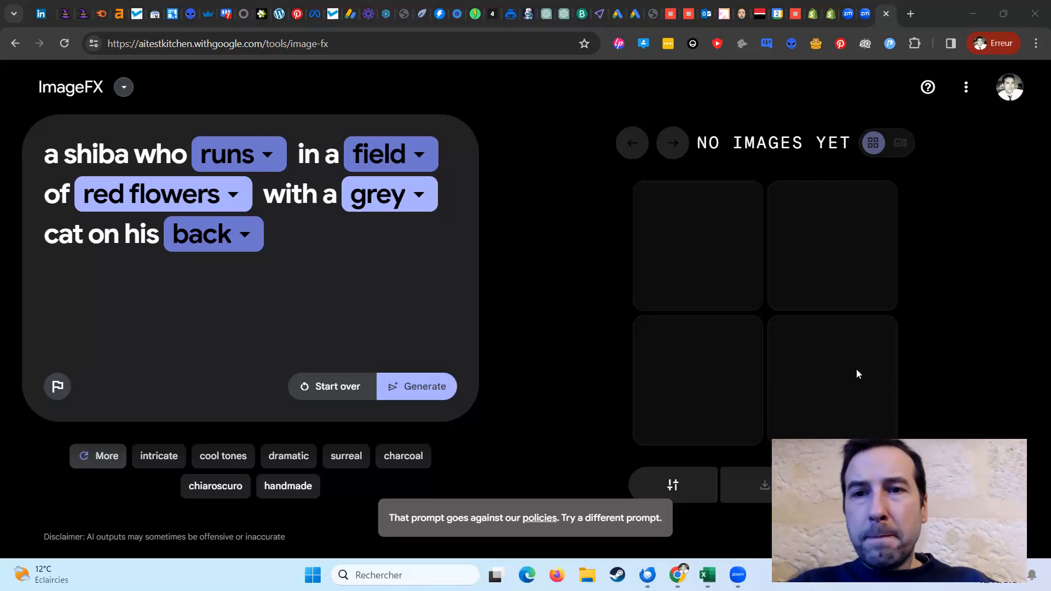
# Check the VPN extension's connection location and the list of other available AI tools
pyautogui.click(811, 50)
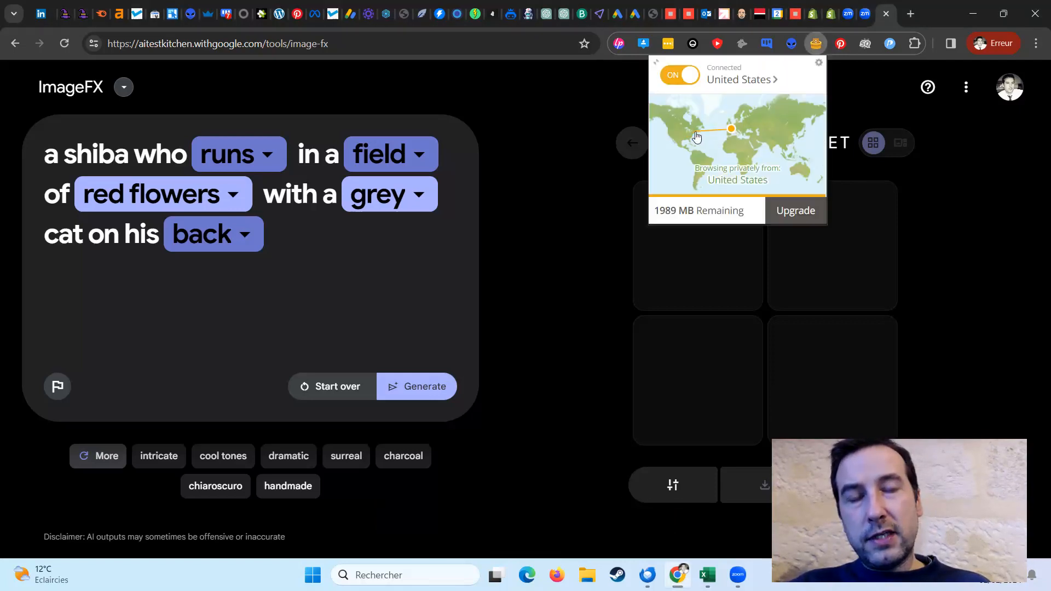
pyautogui.click(819, 46)
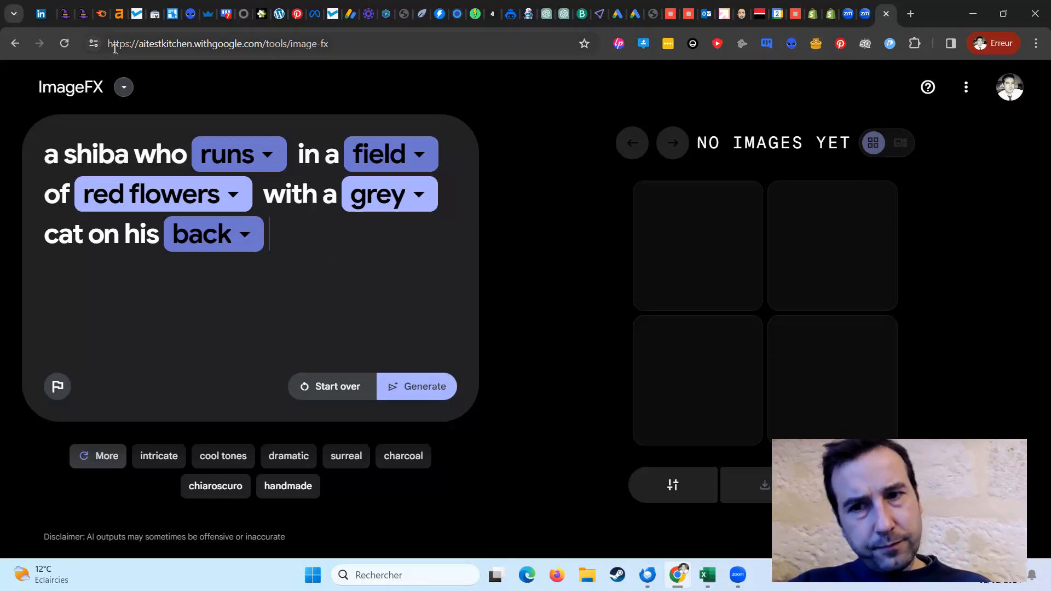
pyautogui.click(125, 89)
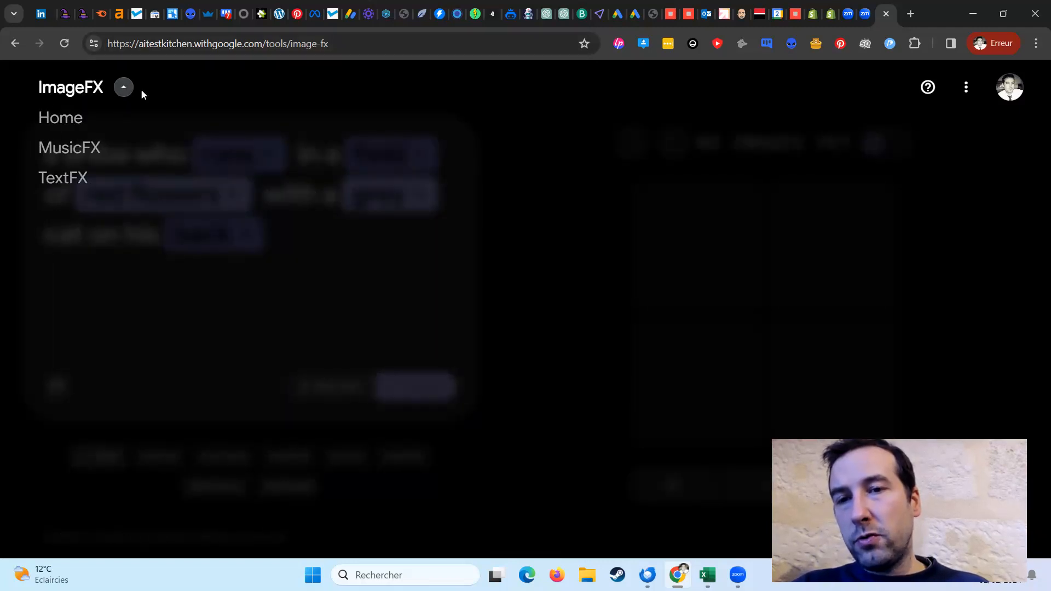
pyautogui.click(135, 97)
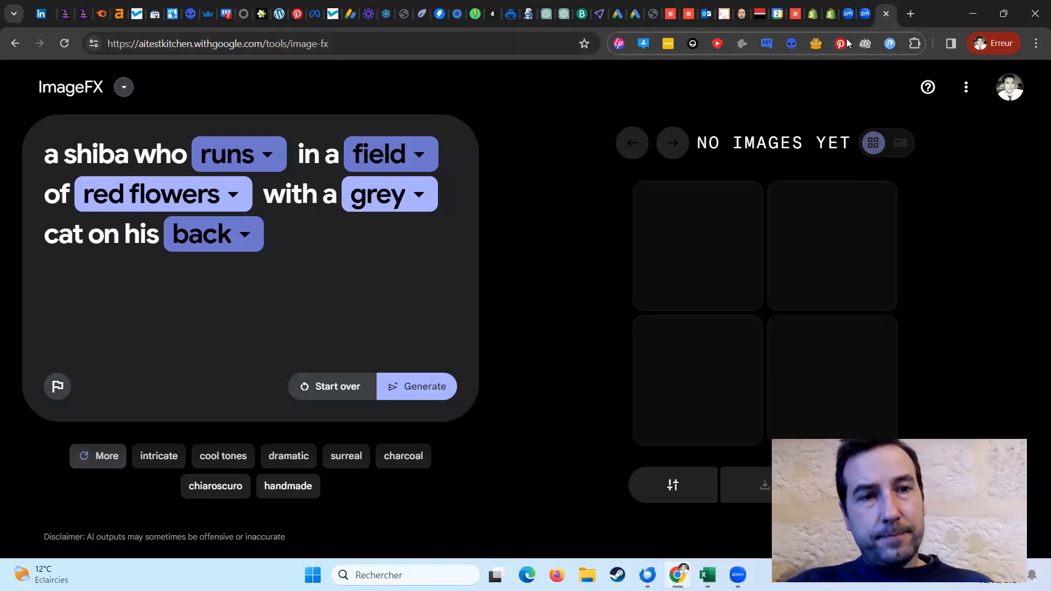
# Examine the alternative words offered for "runs", "field" and "red flowers" in the prompt
pyautogui.click(255, 162)
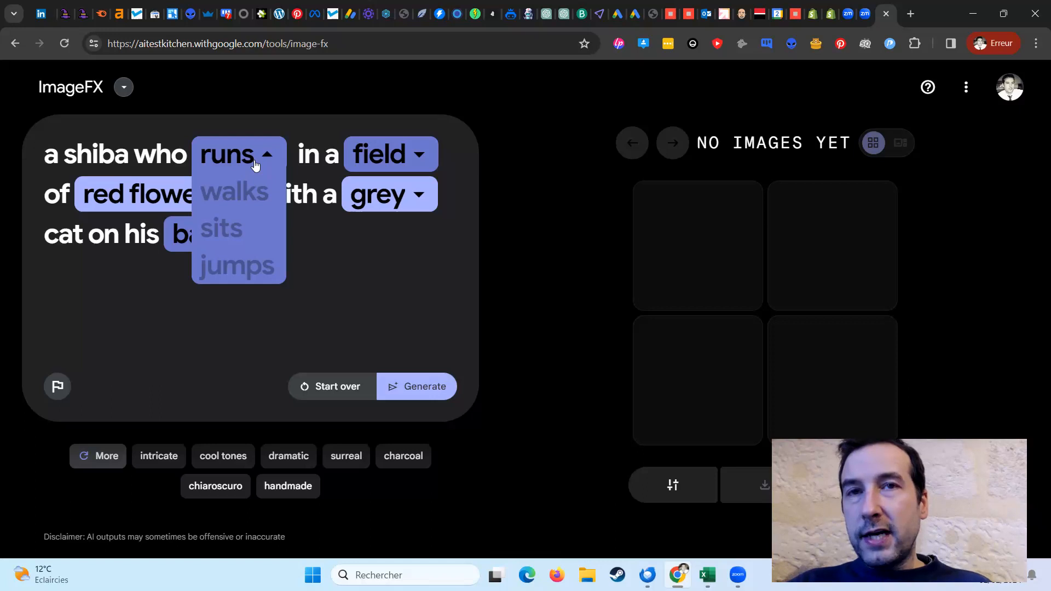
pyautogui.click(254, 163)
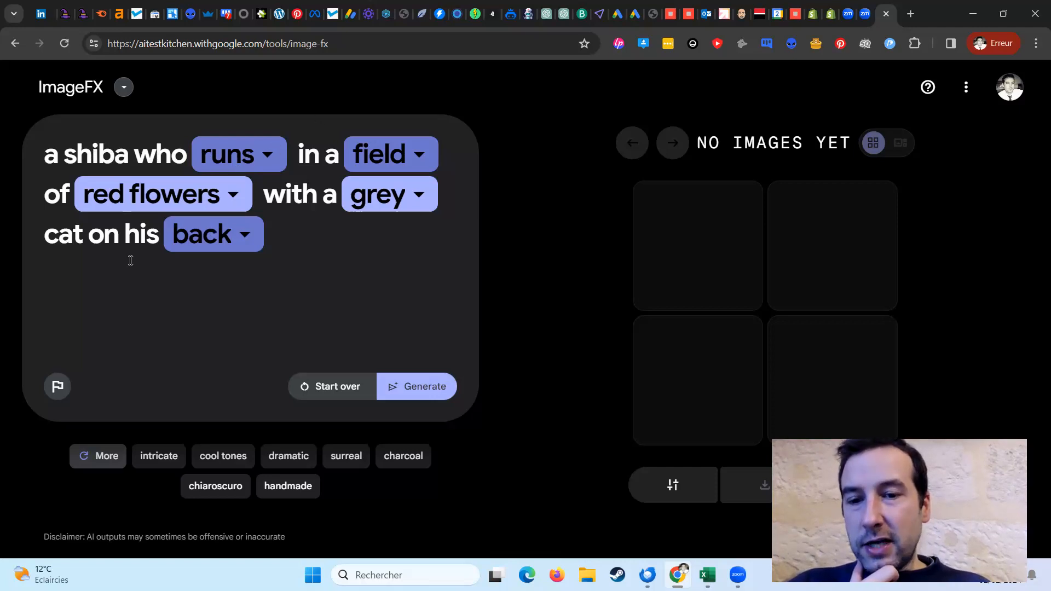
pyautogui.click(225, 152)
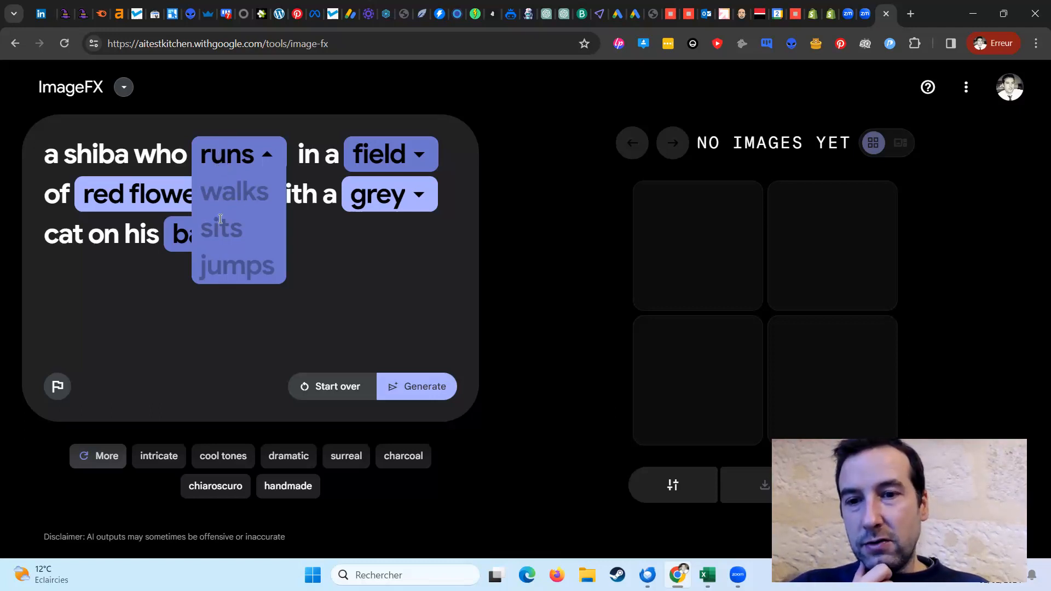
pyautogui.click(372, 159)
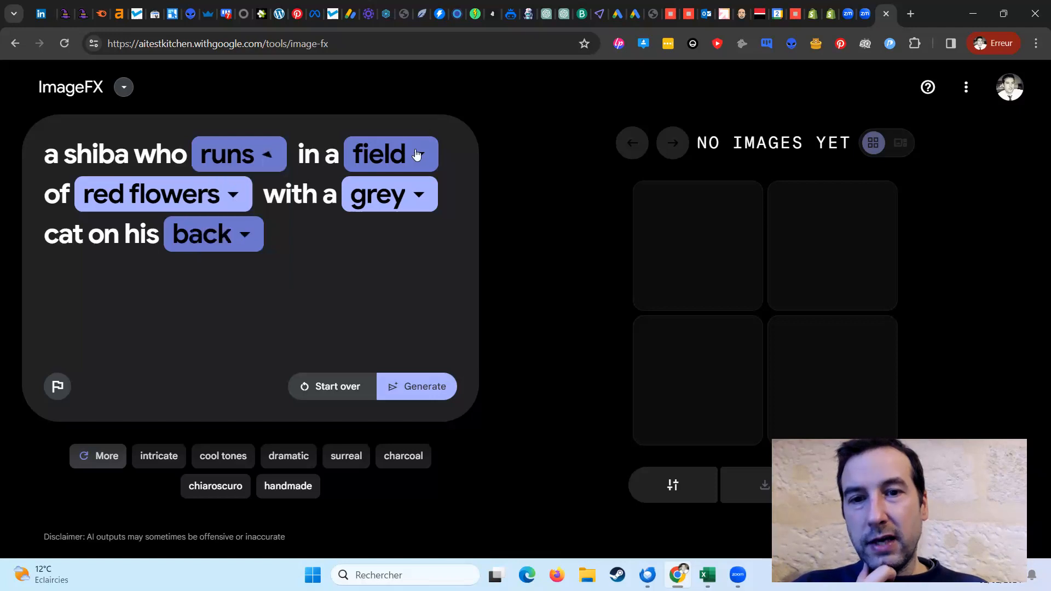
pyautogui.click(377, 156)
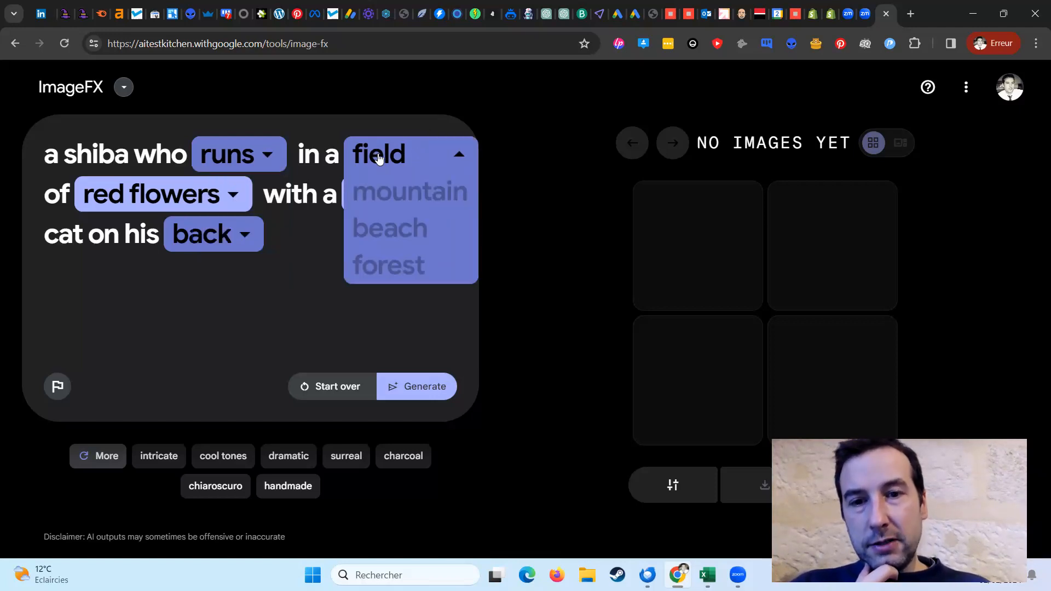
pyautogui.click(239, 278)
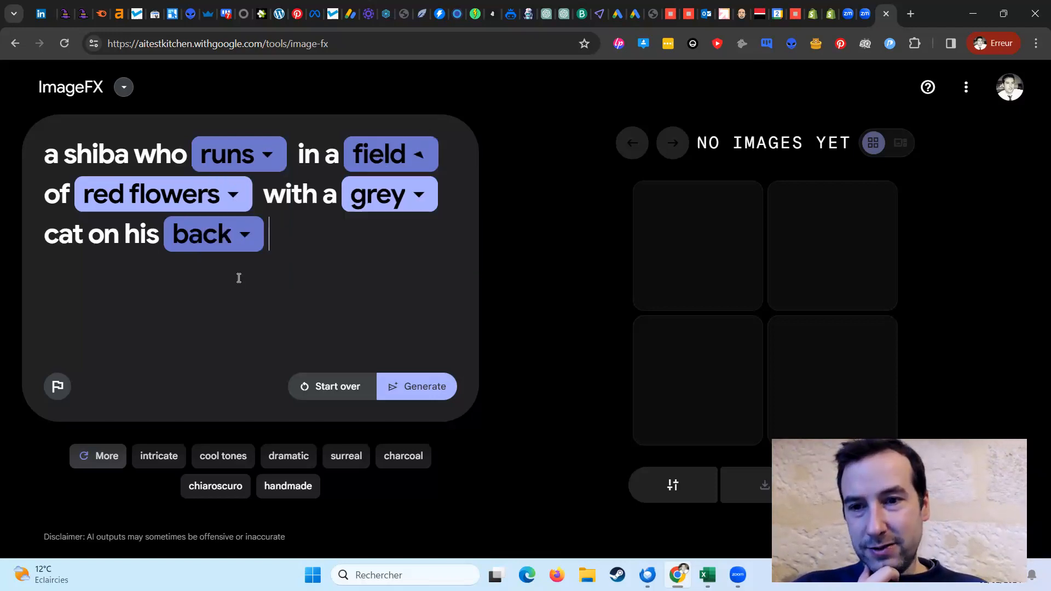
pyautogui.click(186, 204)
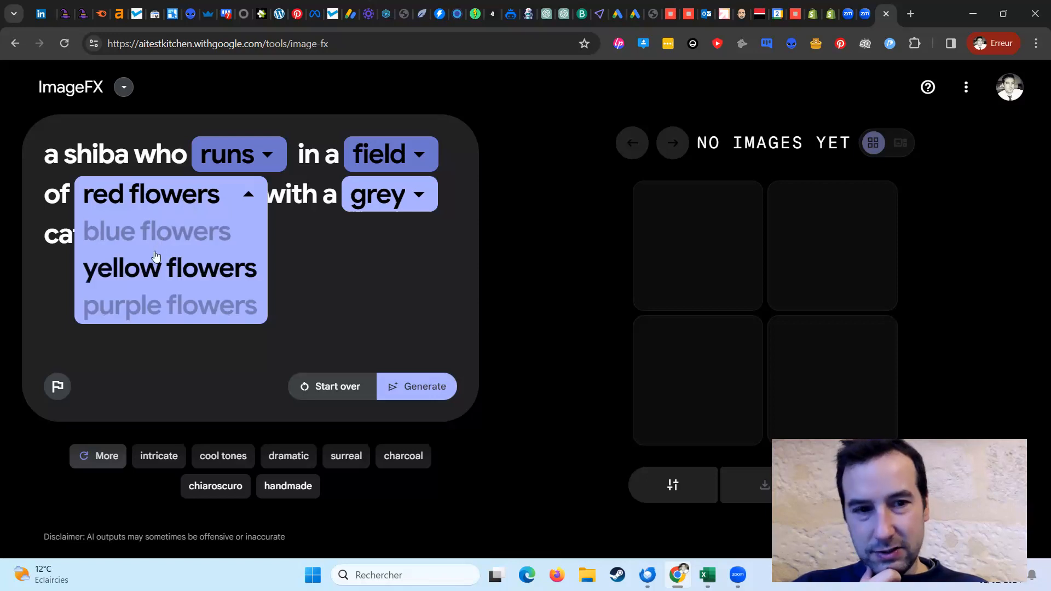
pyautogui.click(346, 253)
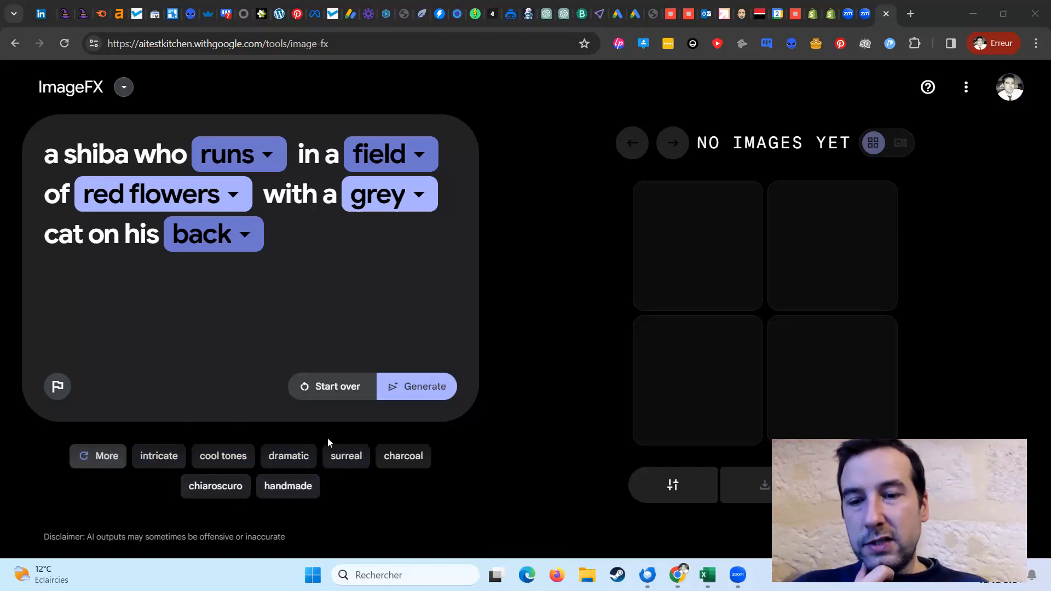
# Refresh the style suggestions until "cinematic" is offered, add it to the prompt and try to generate images
pyautogui.click(118, 457)
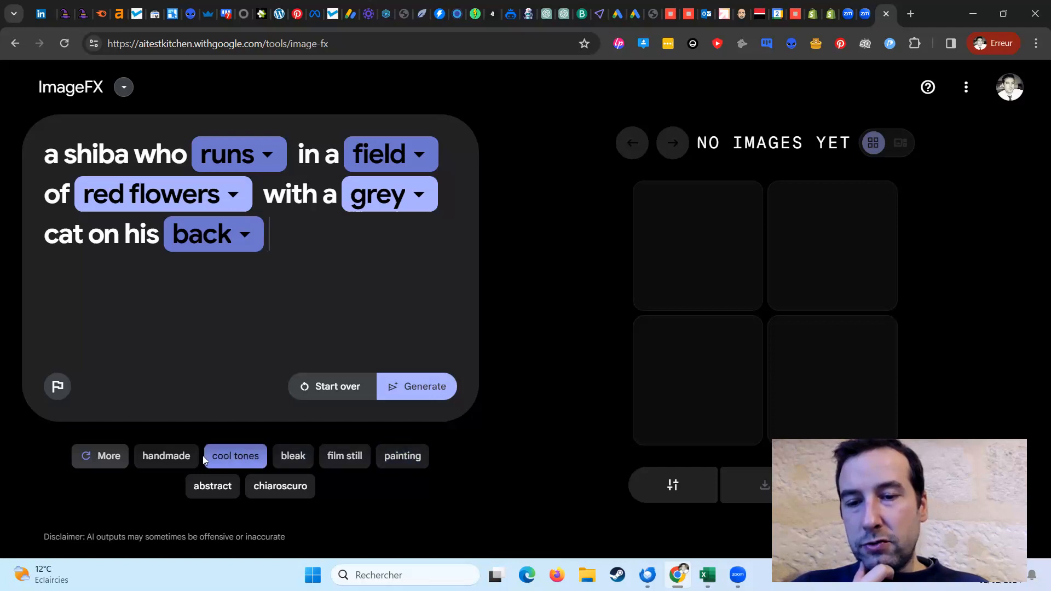
pyautogui.click(99, 456)
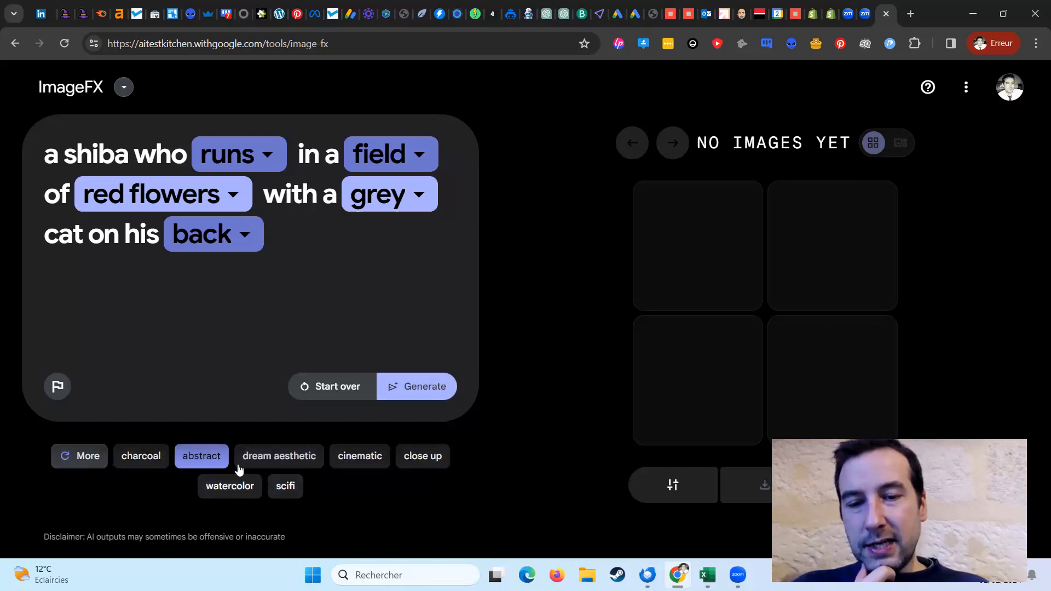
pyautogui.click(372, 461)
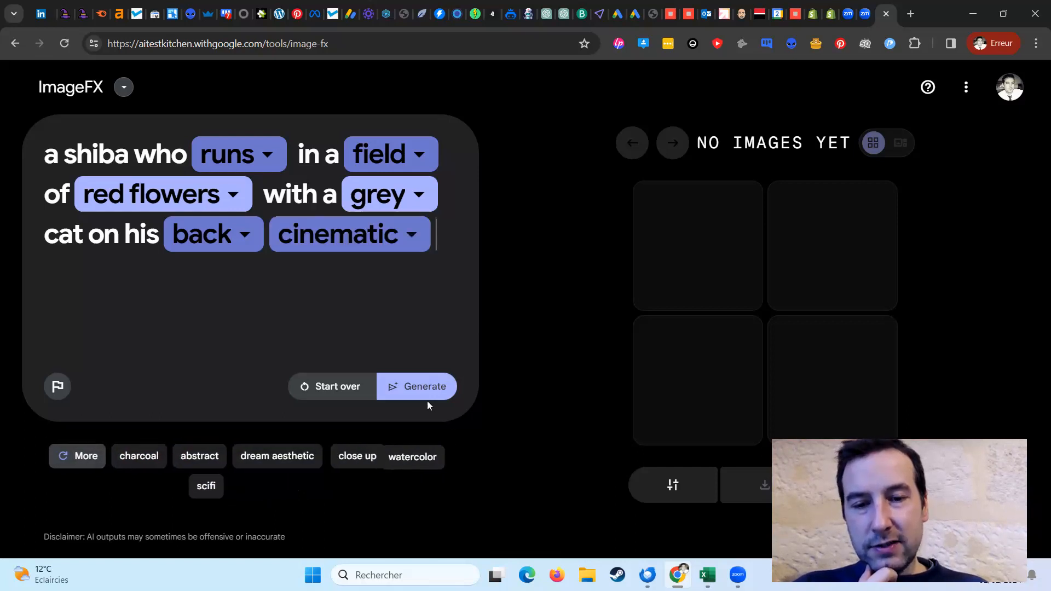
pyautogui.click(427, 403)
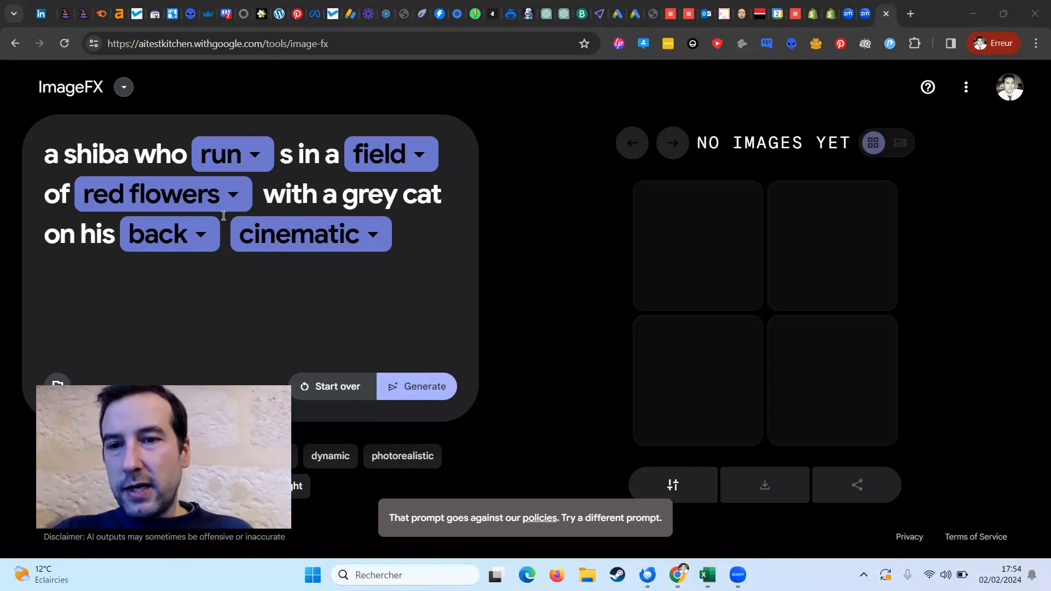
# Replace "cat" with "goose" in the prompt and try to generate images
pyautogui.moveTo(405, 200); pyautogui.dragTo(441, 201)
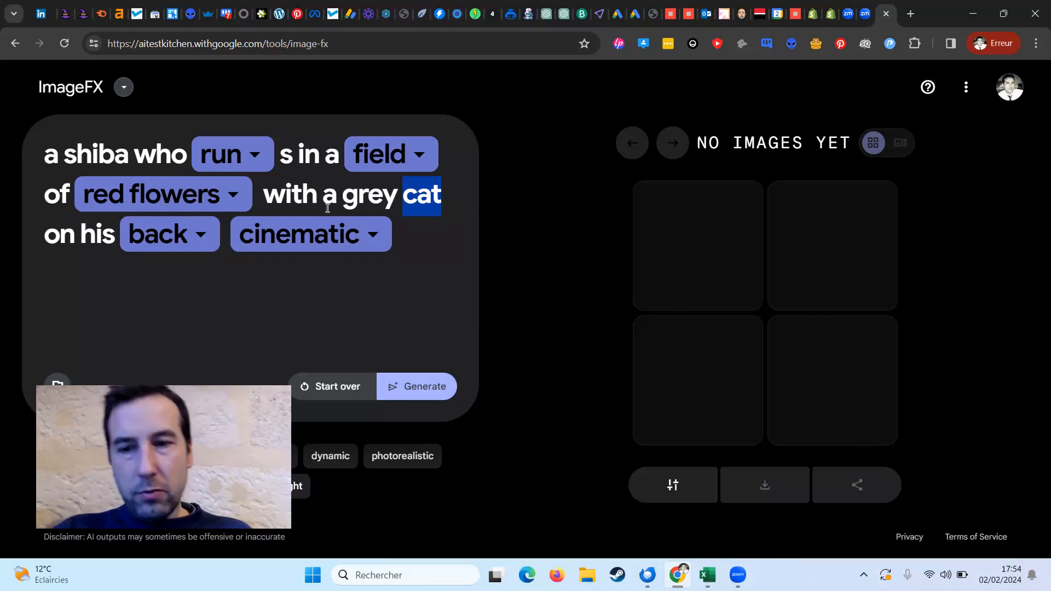
pyautogui.press('BackSpace')
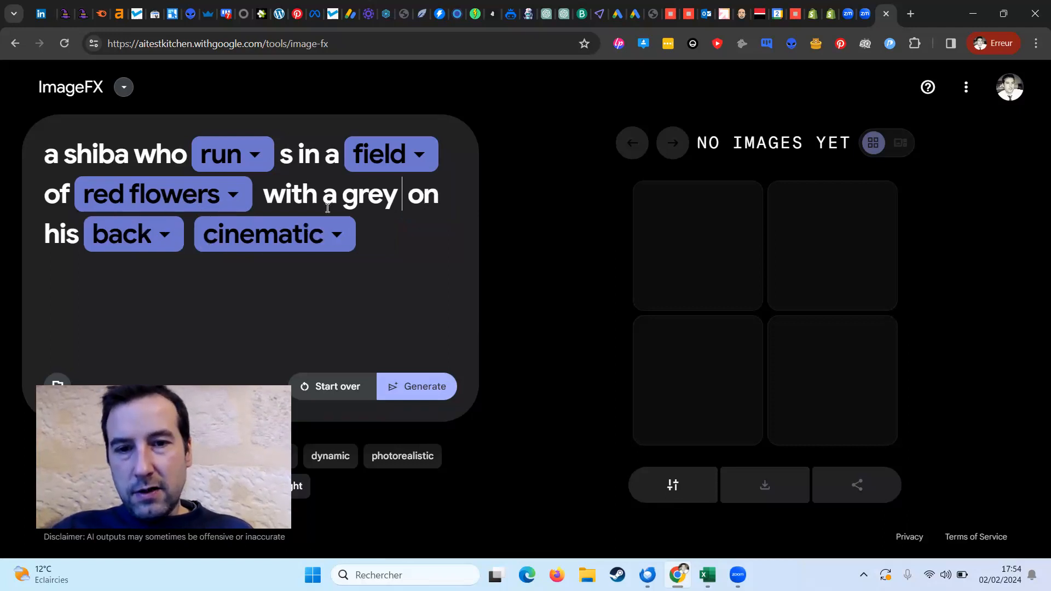
pyautogui.write('goose')
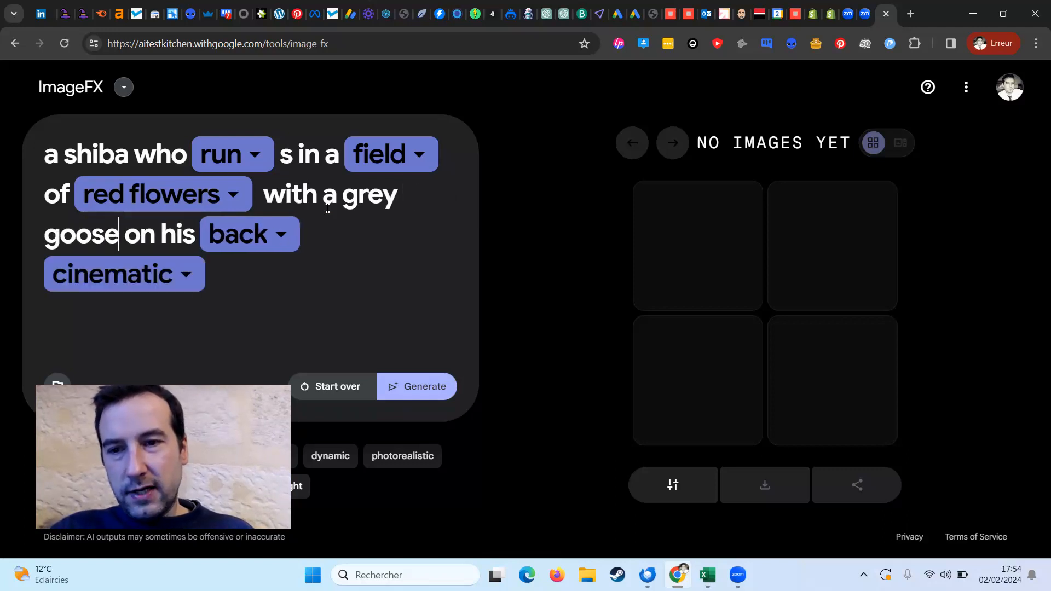
pyautogui.click(414, 388)
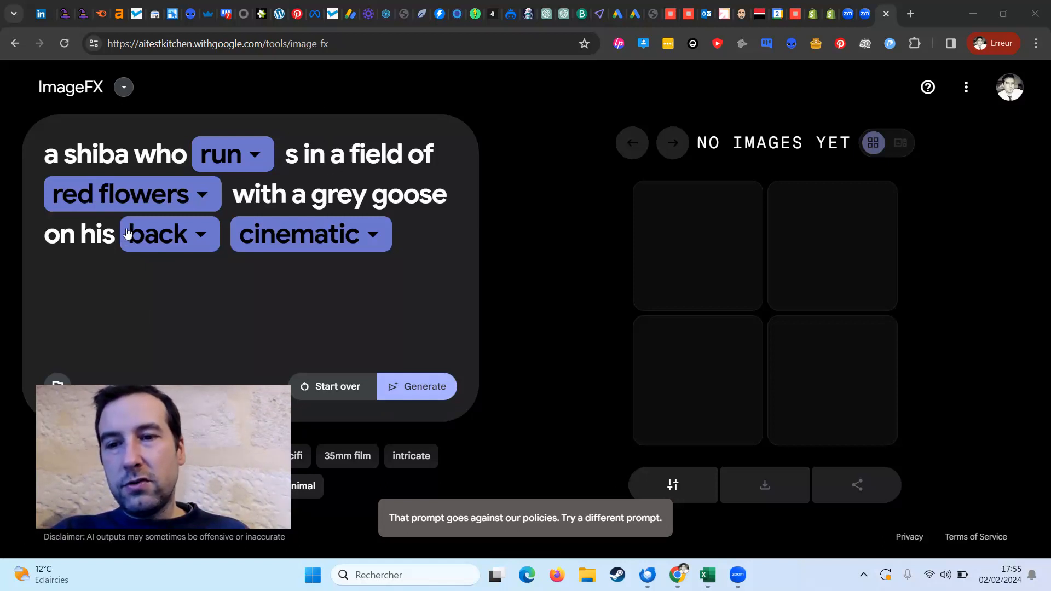
# Remove the stray "s" after "run" in the prompt
pyautogui.doubleClick(375, 189)
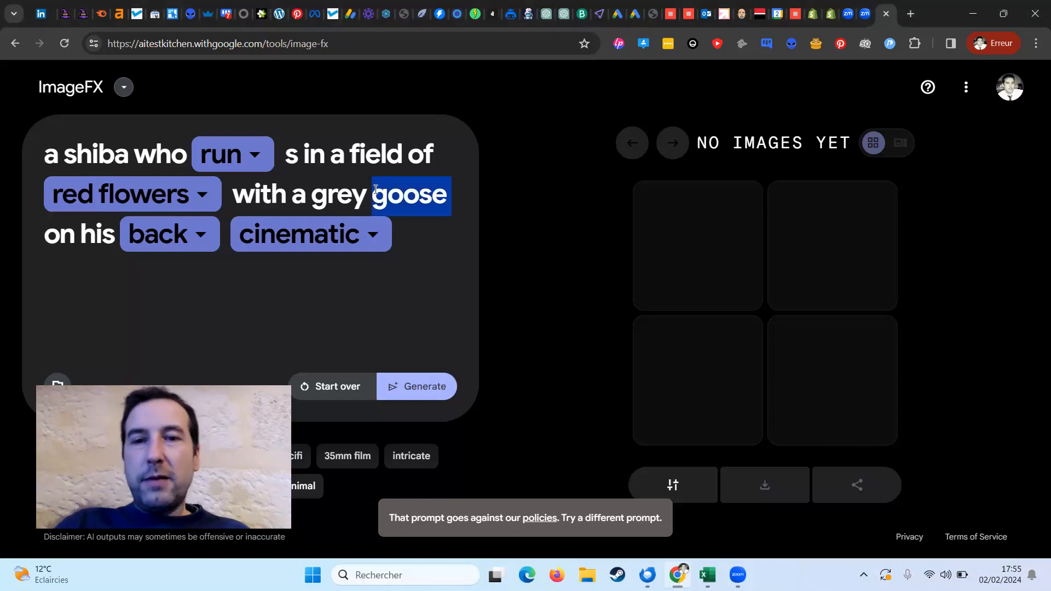
pyautogui.click(128, 154)
pyautogui.moveTo(286, 153); pyautogui.dragTo(292, 155)
pyautogui.press('BackSpace')
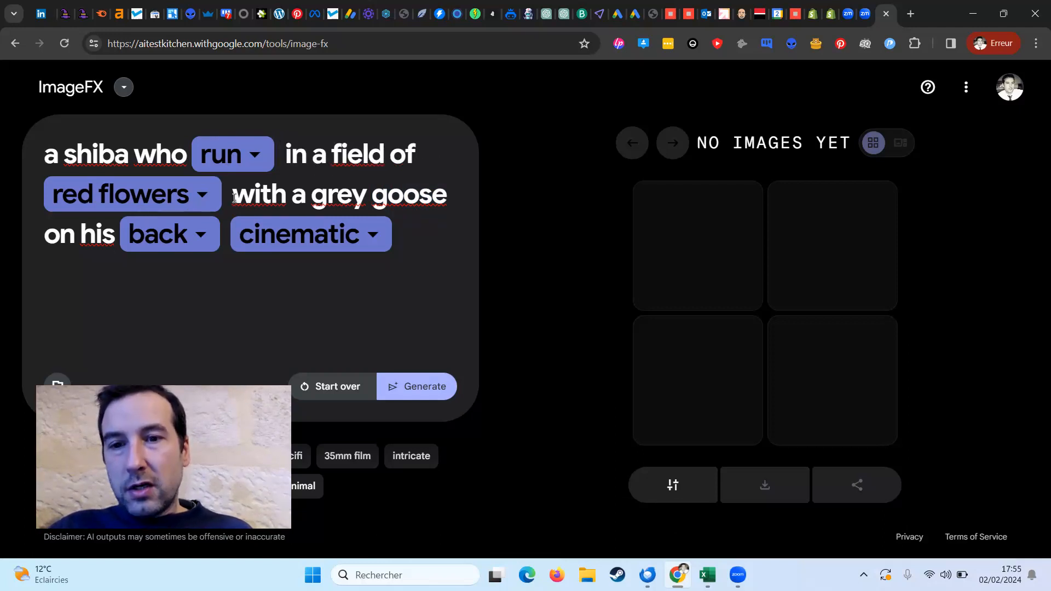
# Delete everything after "red flowers" so the prompt reads "a shiba who run in a field of red flowers", and generate images
pyautogui.moveTo(234, 199); pyautogui.dragTo(431, 240)
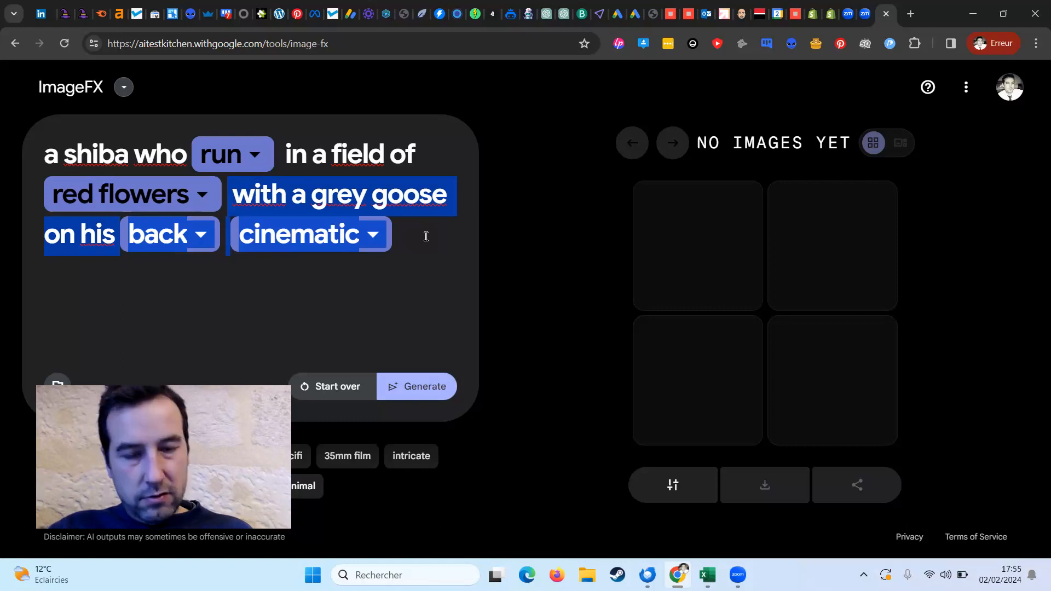
pyautogui.click(425, 236)
pyautogui.doubleClick(422, 198)
pyautogui.press('BackSpace')
pyautogui.press('BackSpace')
pyautogui.press('BackSpace')
pyautogui.press('BackSpace')
pyautogui.press('BackSpace')
pyautogui.press('BackSpace')
pyautogui.press('BackSpace')
pyautogui.press('BackSpace')
pyautogui.press('BackSpace')
pyautogui.press('BackSpace')
pyautogui.press('BackSpace')
pyautogui.press('BackSpace')
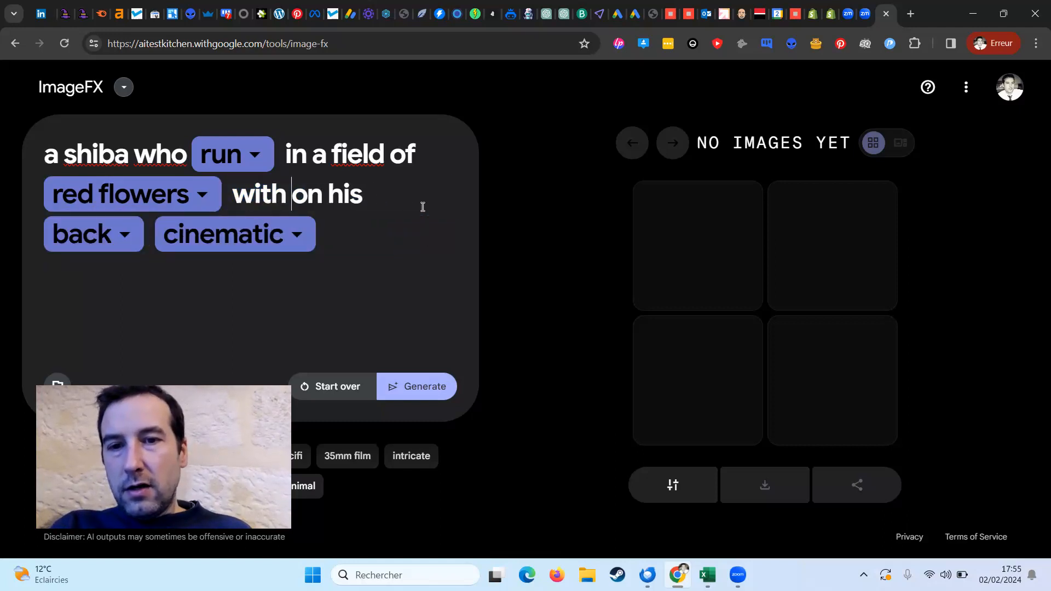
pyautogui.press('BackSpace')
pyautogui.press('BackSpace')
pyautogui.press('BackSpace')
pyautogui.press('BackSpace')
pyautogui.press('BackSpace')
pyautogui.press('BackSpace')
pyautogui.press('BackSpace')
pyautogui.press('BackSpace')
pyautogui.press('BackSpace')
pyautogui.press('BackSpace')
pyautogui.press('BackSpace')
pyautogui.press('BackSpace')
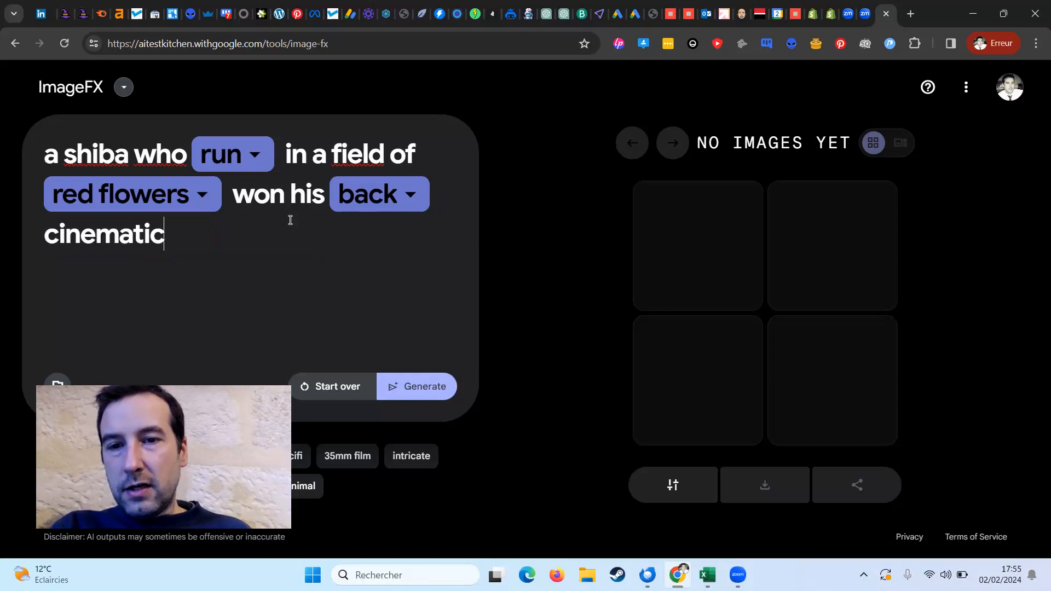
pyautogui.press('BackSpace')
pyautogui.press('BackSpace')
pyautogui.press('BackSpace')
pyautogui.press('BackSpace')
pyautogui.press('BackSpace')
pyautogui.press('BackSpace')
pyautogui.press('BackSpace')
pyautogui.press('BackSpace')
pyautogui.press('BackSpace')
pyautogui.press('BackSpace')
pyautogui.press('BackSpace')
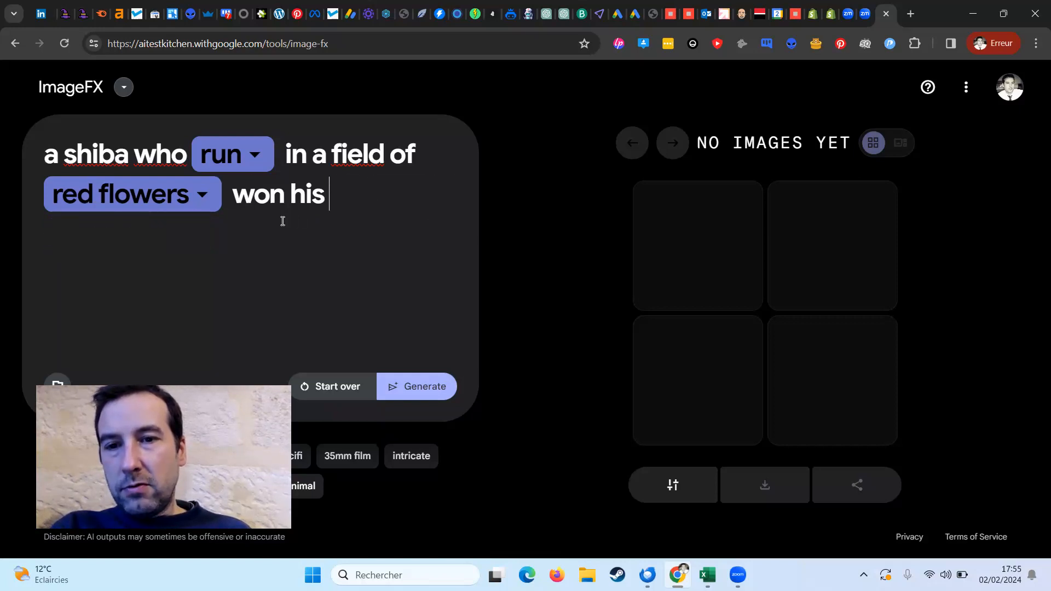
pyautogui.click(407, 375)
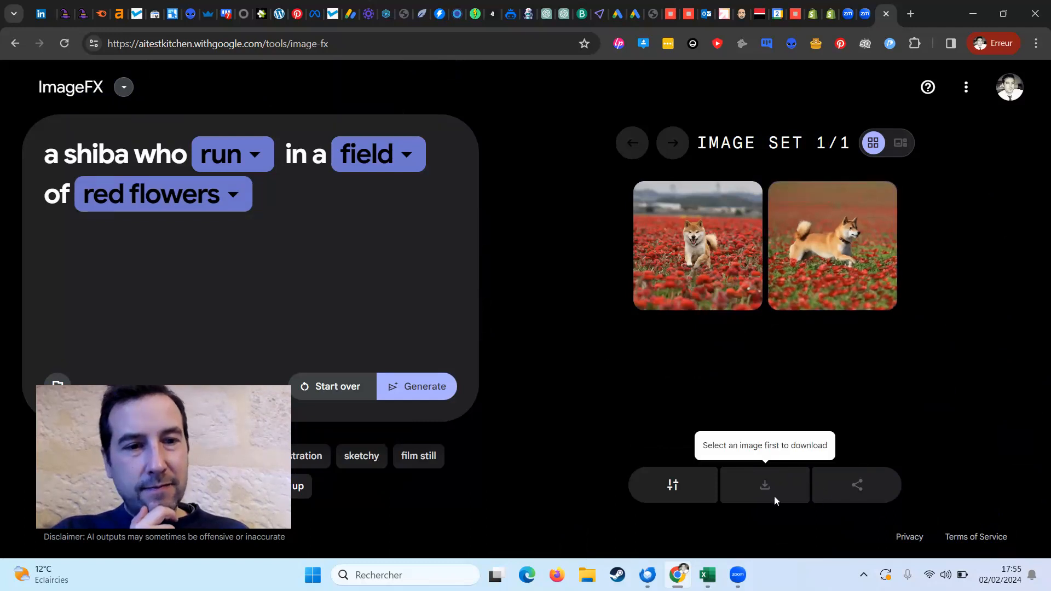
# View both generated shiba images enlarged and return to the first one
pyautogui.click(710, 269)
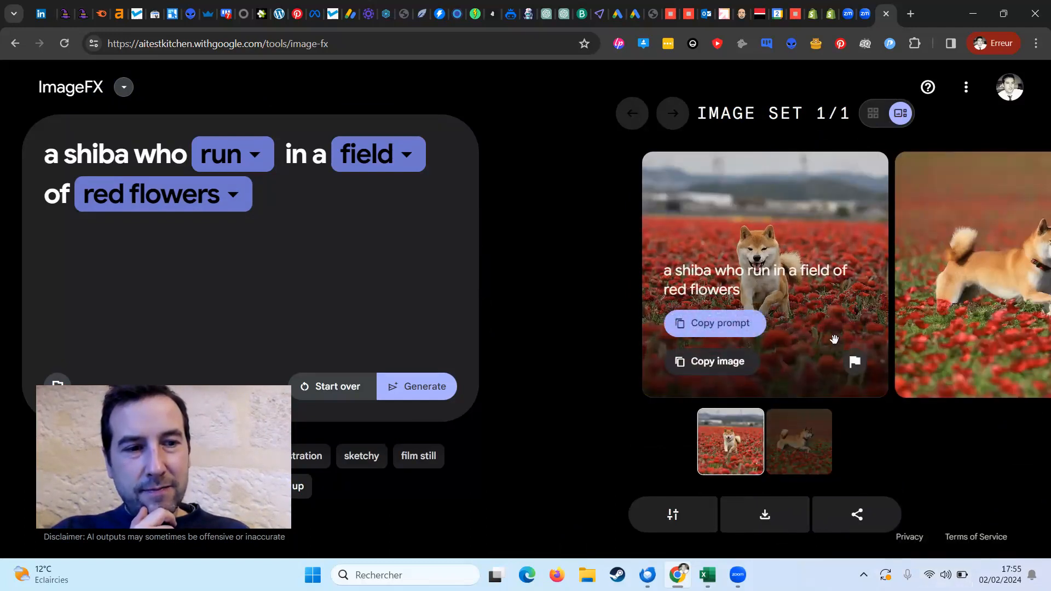
pyautogui.click(1009, 270)
pyautogui.moveTo(813, 254)
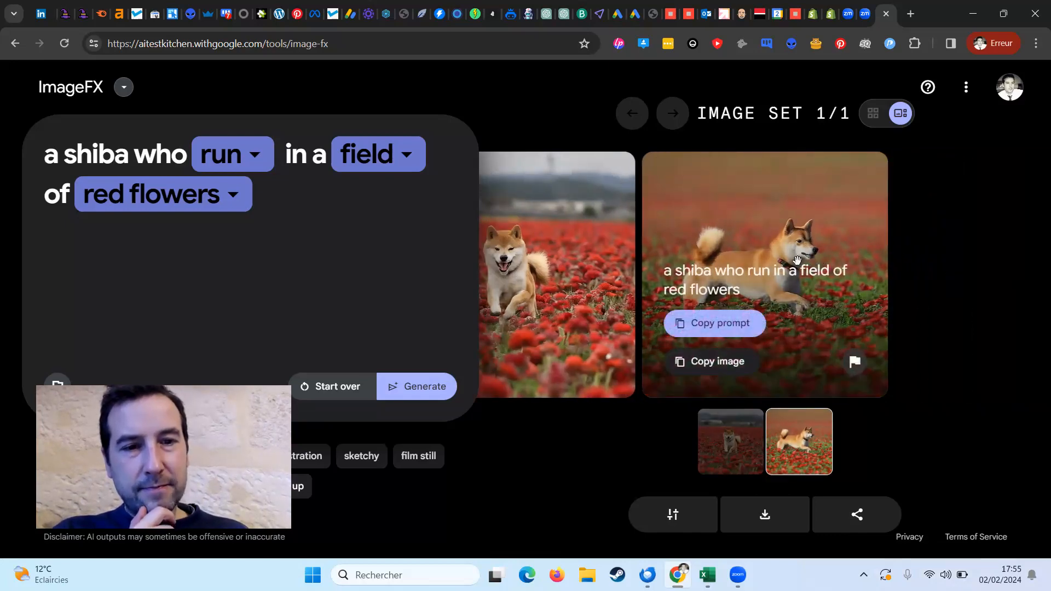
pyautogui.click(580, 268)
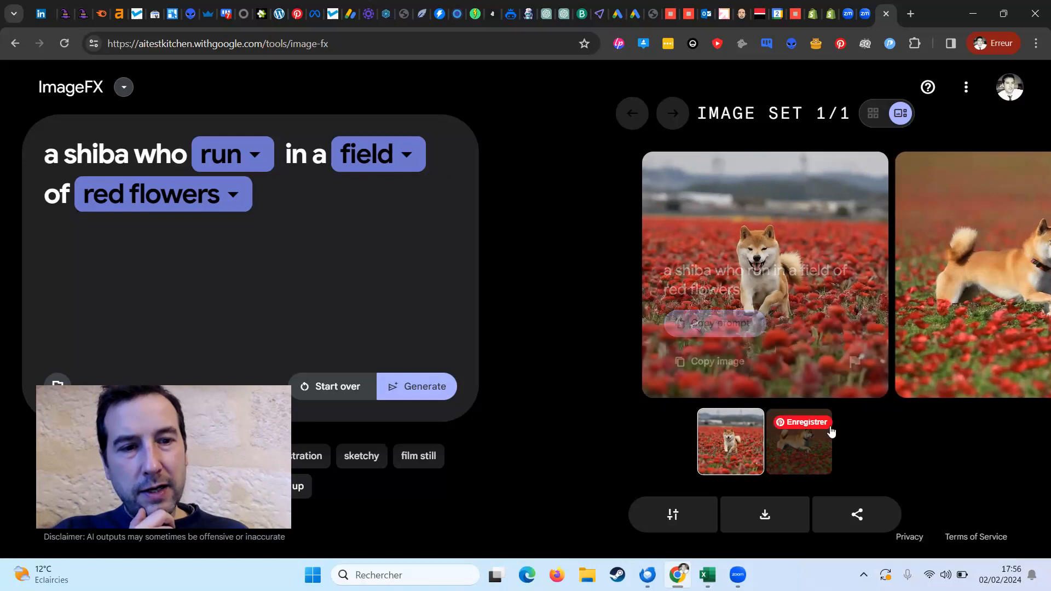
# Append "in the style of rodin" to the prompt and try to generate images
pyautogui.click(333, 246)
pyautogui.write('in a')
pyautogui.press('BackSpace')
pyautogui.write('the style of')
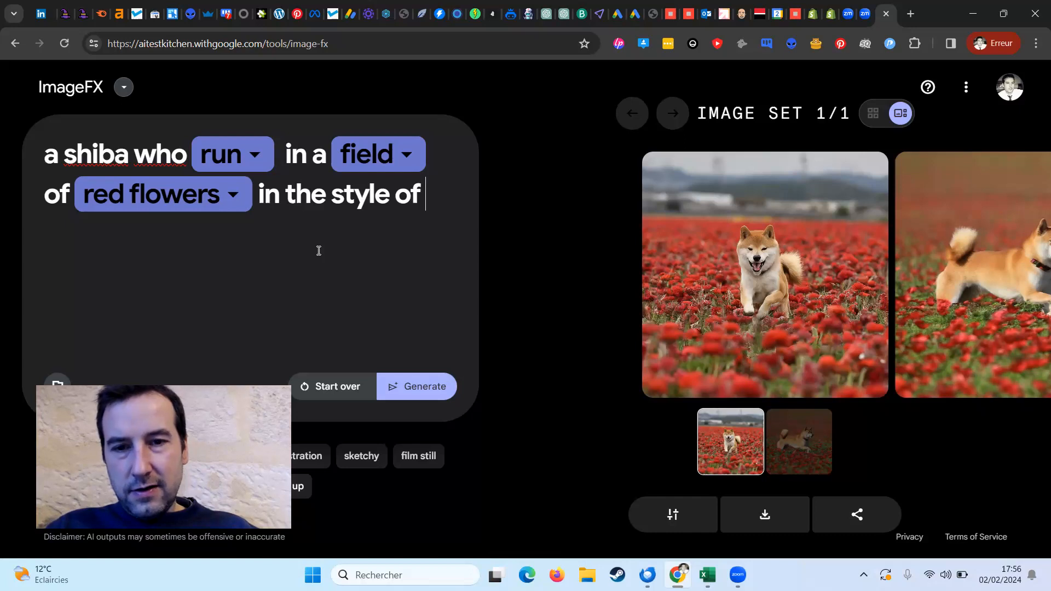
pyautogui.write(' rodin')
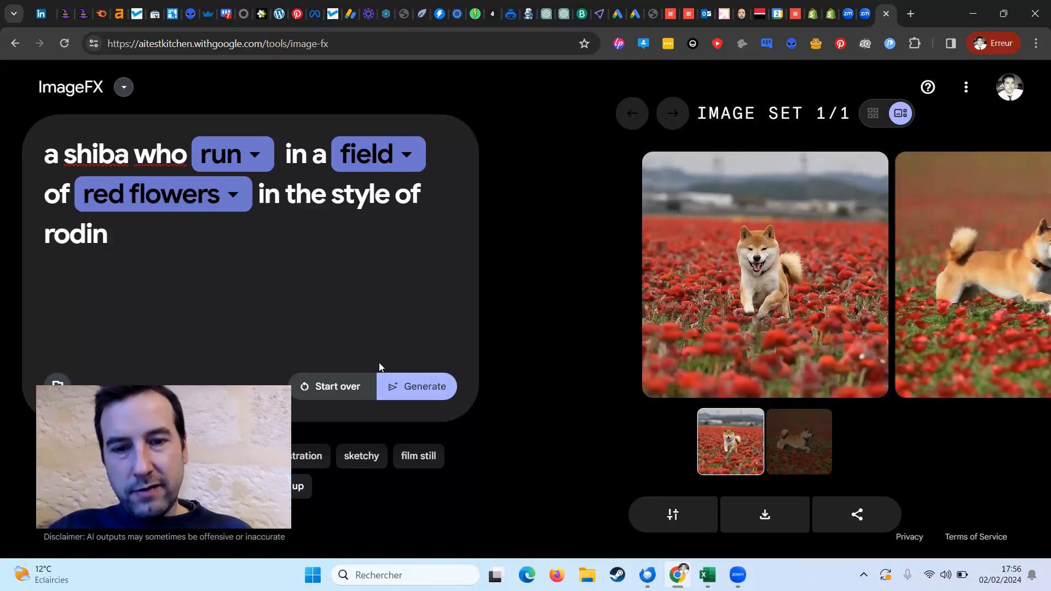
pyautogui.click(410, 388)
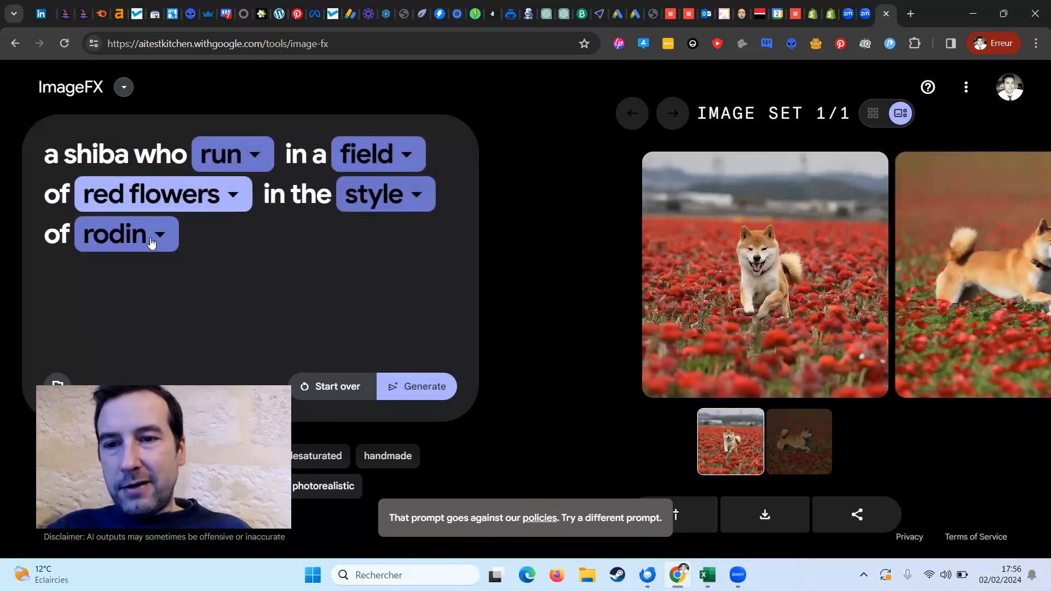
# Swap "rodin" for the suggested alternative "michelangelo" in the prompt and try to generate images
pyautogui.click(152, 243)
pyautogui.click(185, 281)
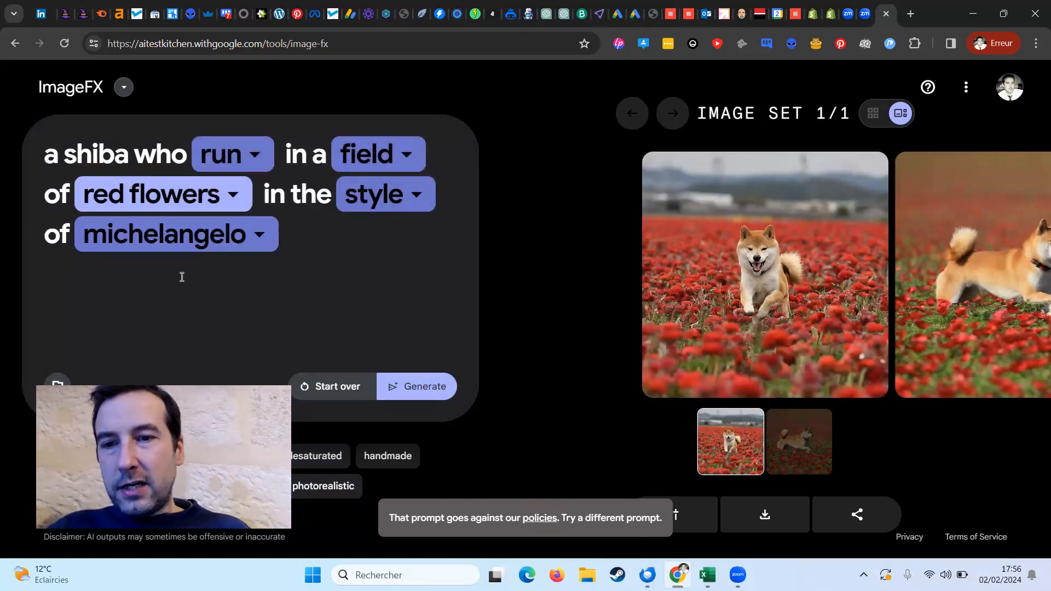
pyautogui.click(417, 386)
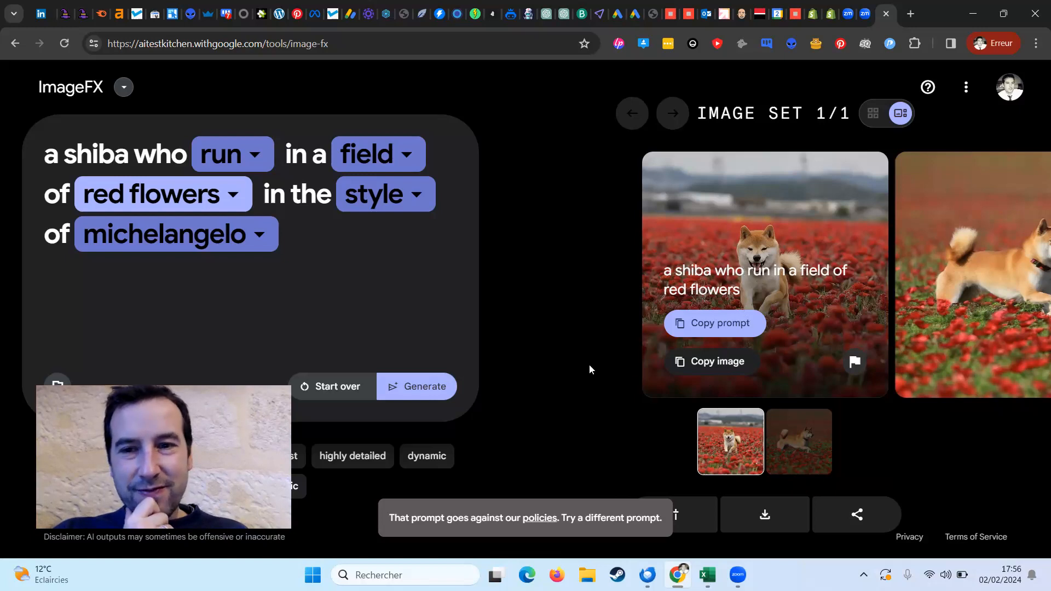
# Delete "style of michelangelo" from the end of the prompt
pyautogui.press('BackSpace')
pyautogui.press('BackSpace')
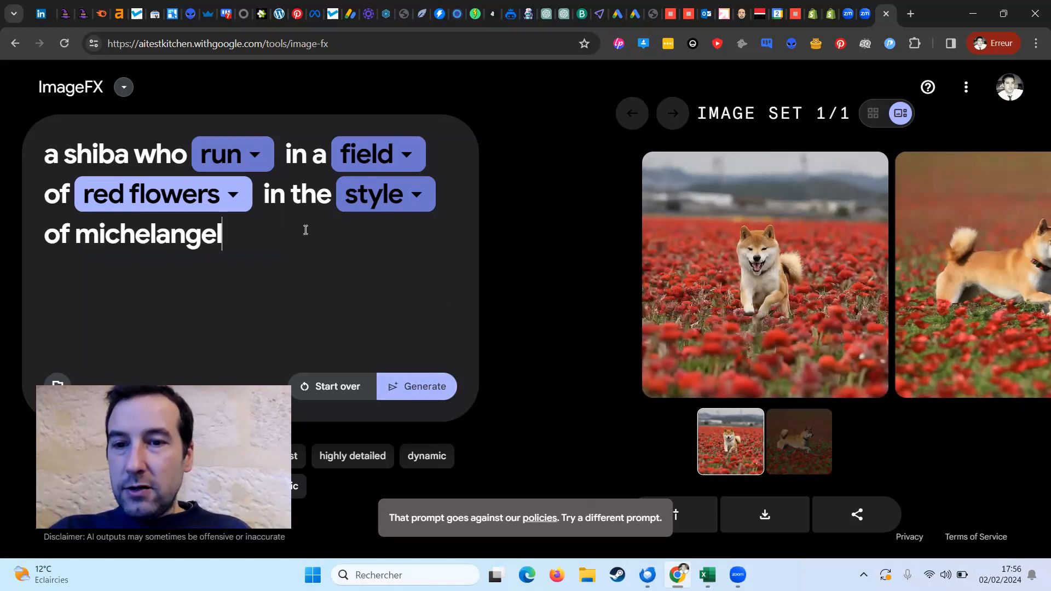
pyautogui.press('BackSpace')
pyautogui.press('BackSpace')
pyautogui.press('BackSpace')
pyautogui.press('BackSpace')
pyautogui.press('BackSpace')
pyautogui.press('BackSpace')
pyautogui.press('BackSpace')
pyautogui.press('BackSpace')
pyautogui.press('BackSpace')
pyautogui.press('BackSpace')
pyautogui.press('BackSpace')
pyautogui.press('BackSpace')
pyautogui.press('BackSpace')
pyautogui.press('BackSpace')
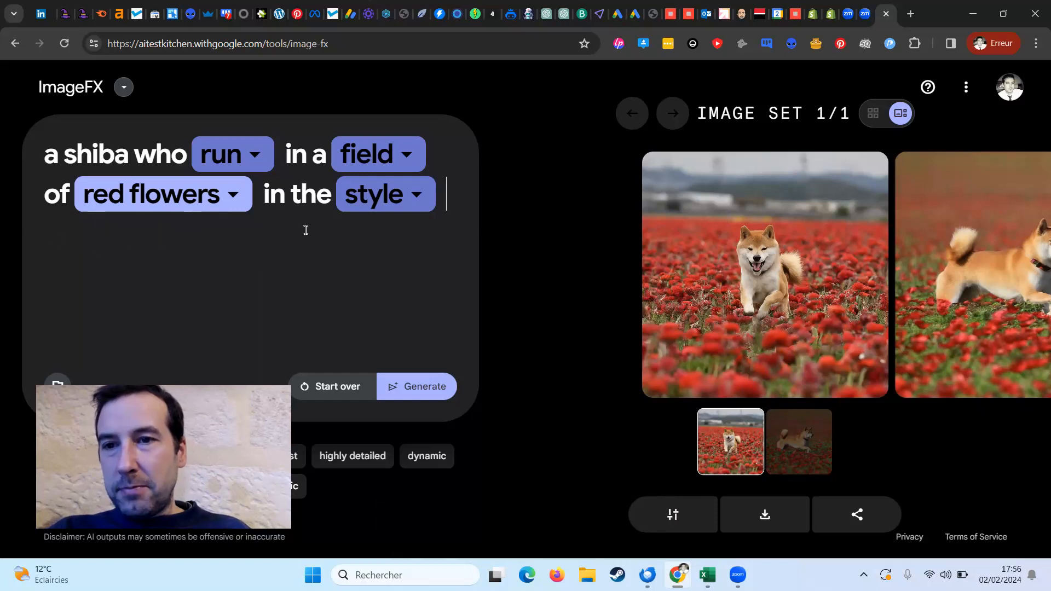
pyautogui.press('BackSpace')
pyautogui.press('BackSpace')
pyautogui.press('BackSpace')
pyautogui.press('BackSpace')
pyautogui.press('BackSpace')
pyautogui.press('BackSpace')
pyautogui.press('BackSpace')
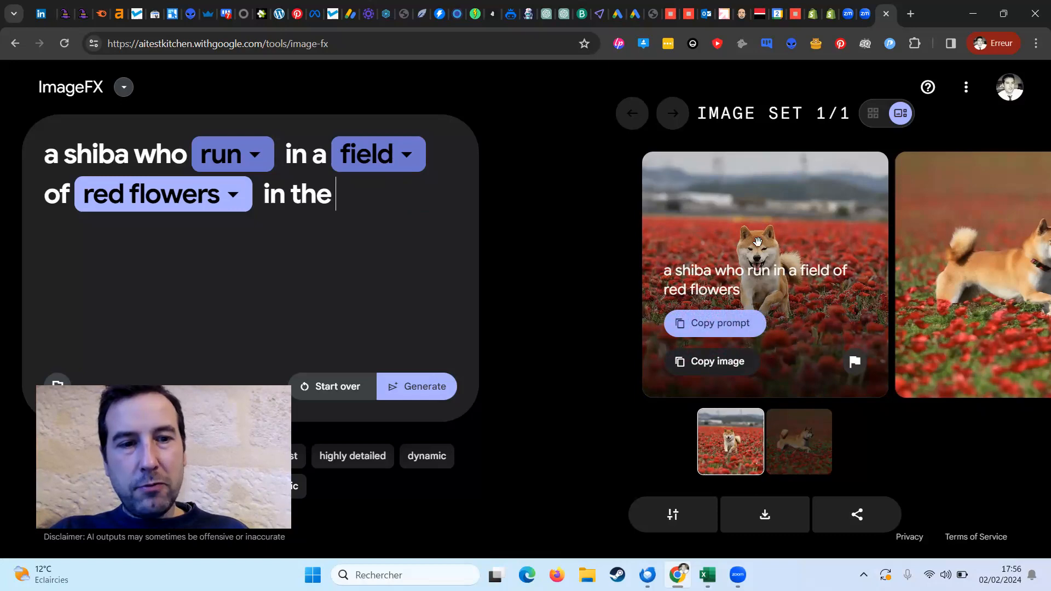
# Replace the prompt's trailing "in the" with "with a duck" and generate images
pyautogui.click(818, 448)
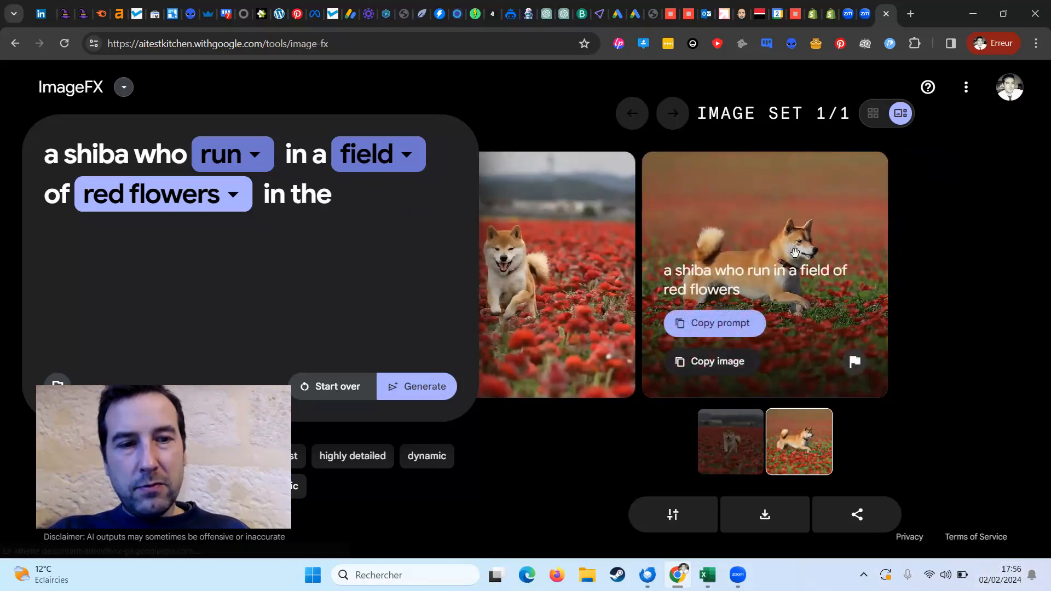
pyautogui.click(404, 215)
pyautogui.press('BackSpace')
pyautogui.press('BackSpace')
pyautogui.press('BackSpace')
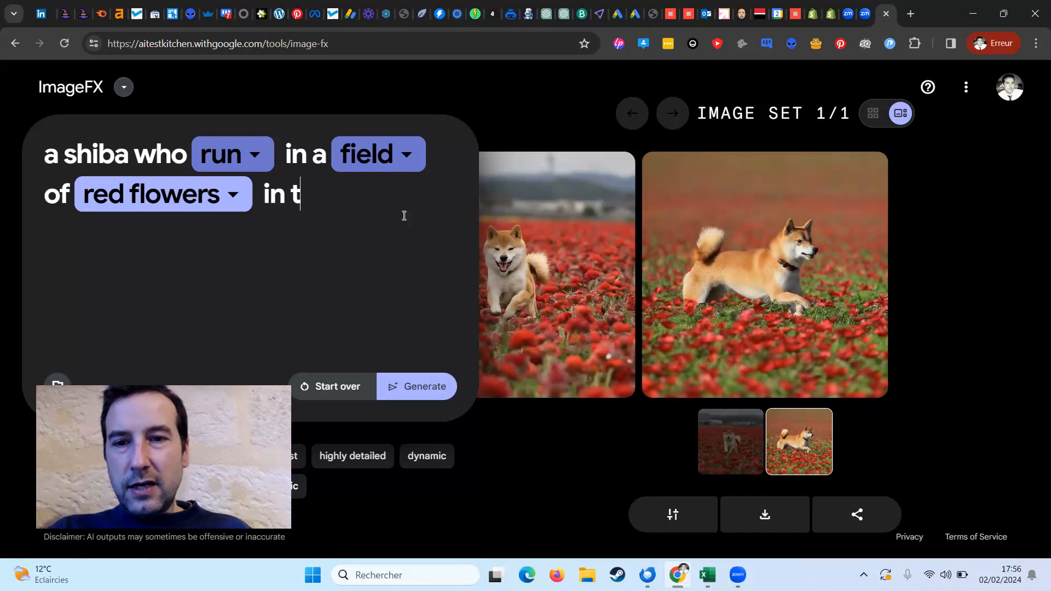
pyautogui.write('with a duck')
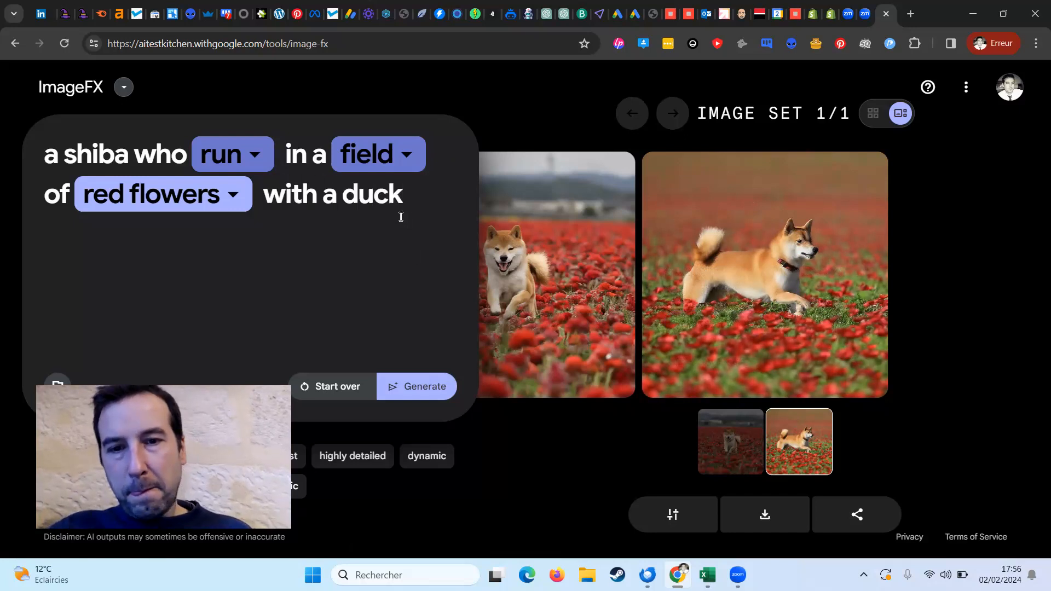
pyautogui.click(436, 394)
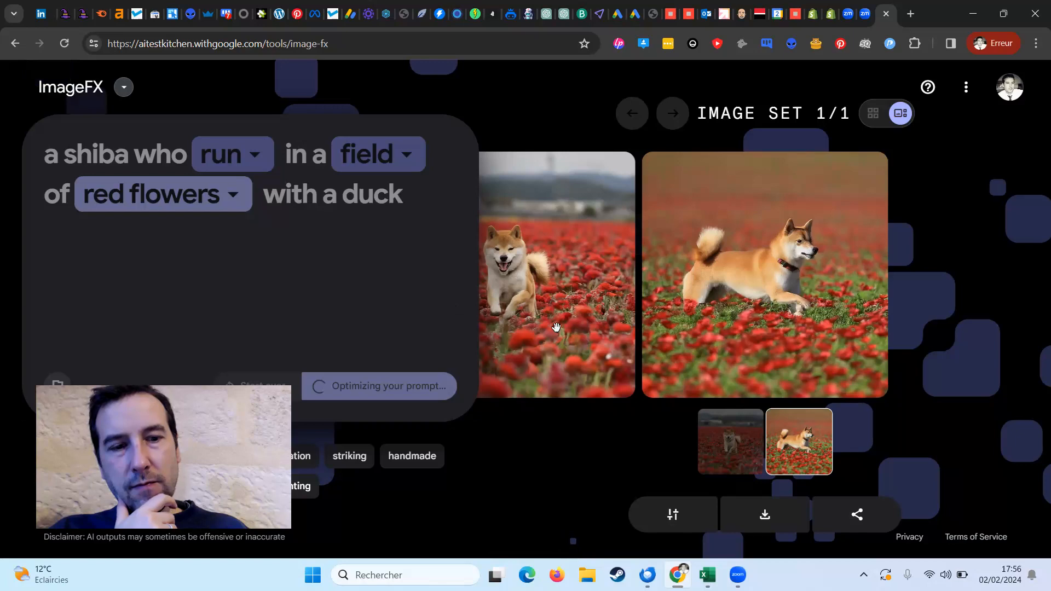
# View both generated images of the shiba with a duck, switching between them to compare
pyautogui.moveTo(740, 422)
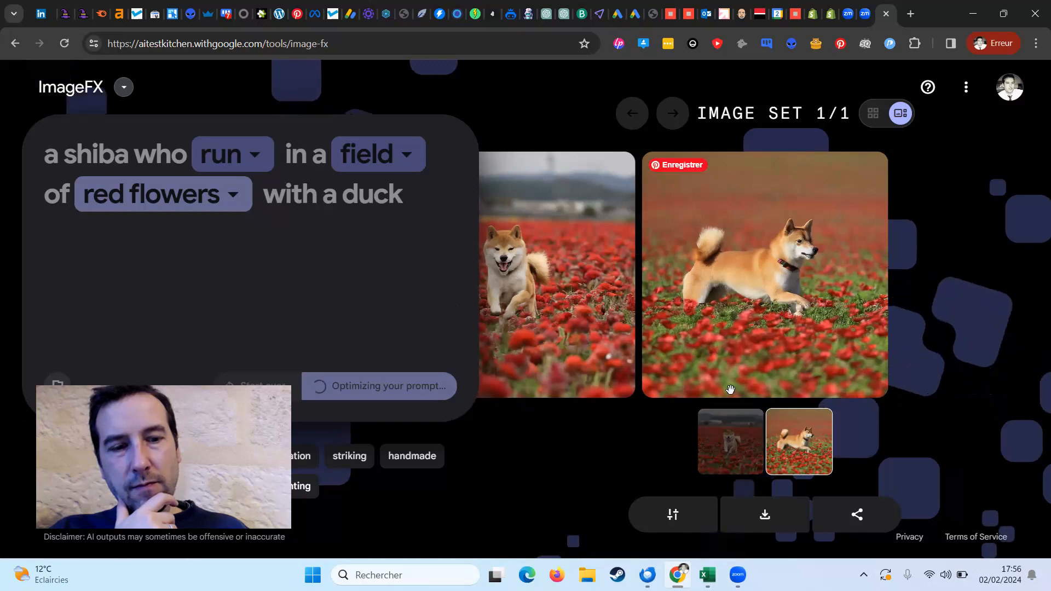
pyautogui.click(715, 443)
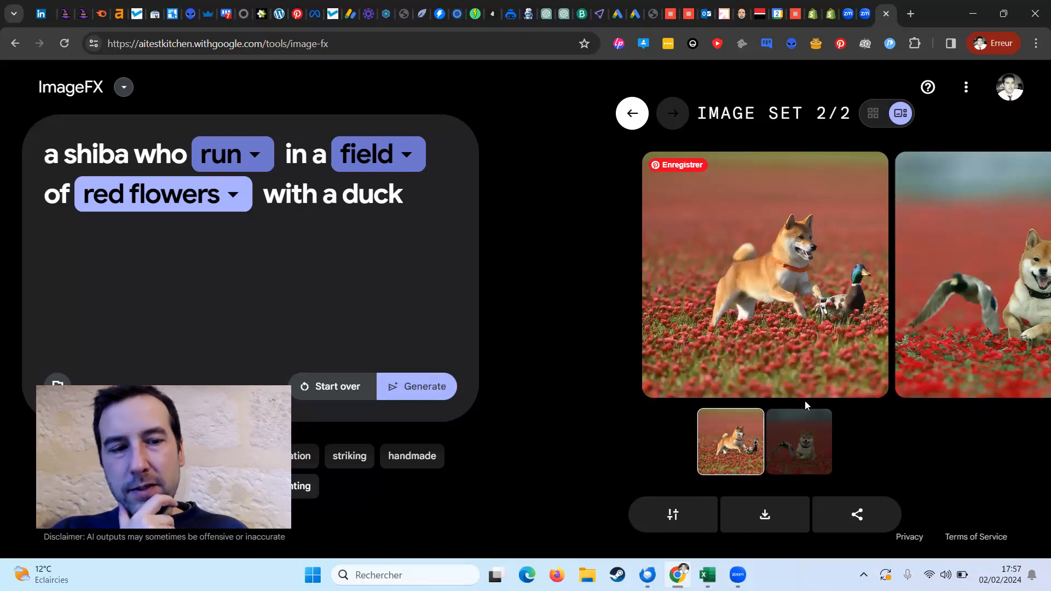
pyautogui.click(799, 441)
pyautogui.moveTo(864, 300)
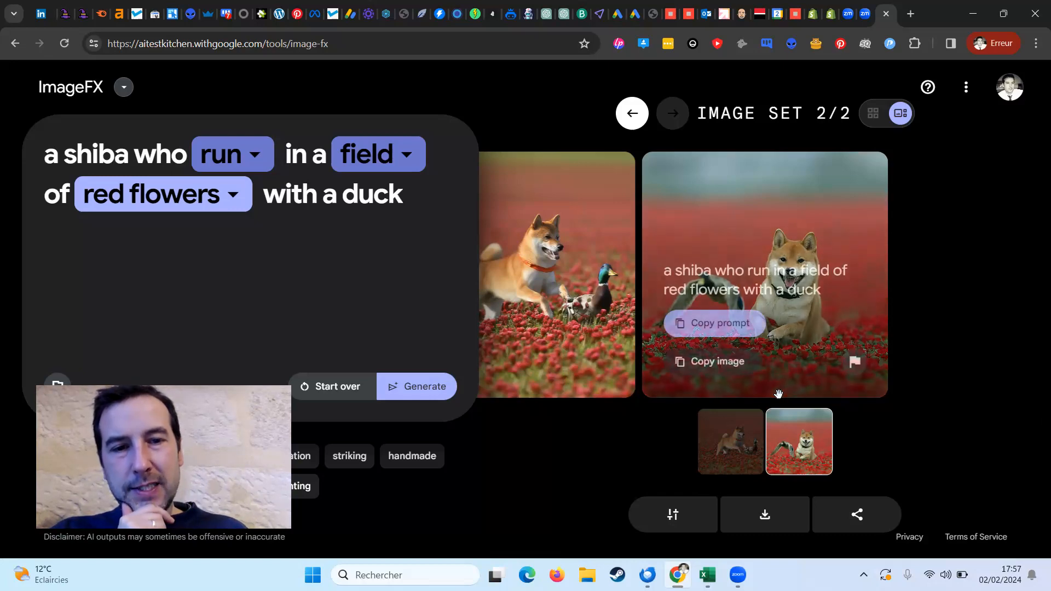
pyautogui.click(731, 441)
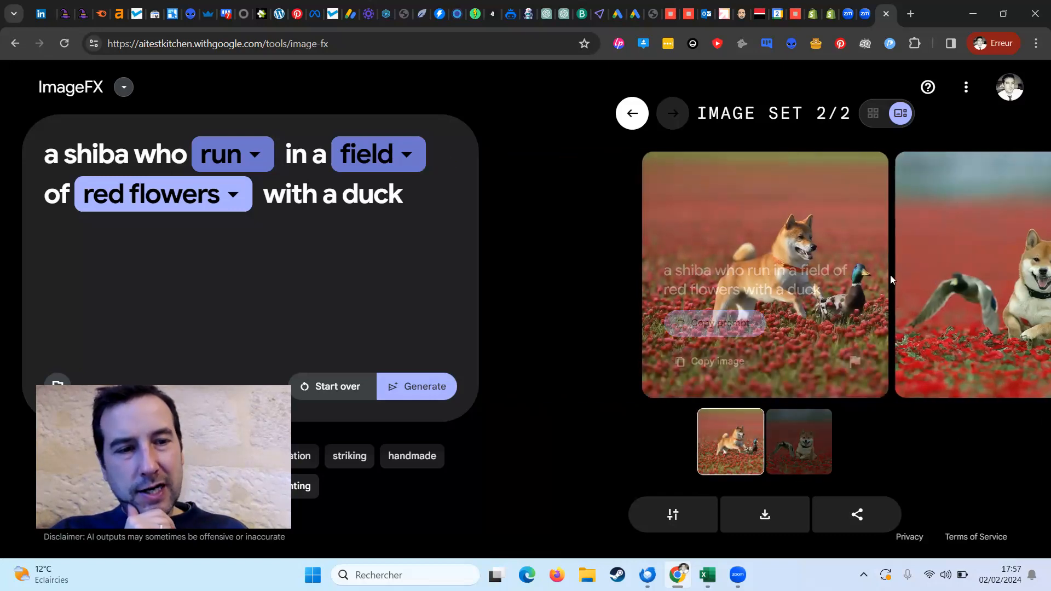
pyautogui.click(961, 318)
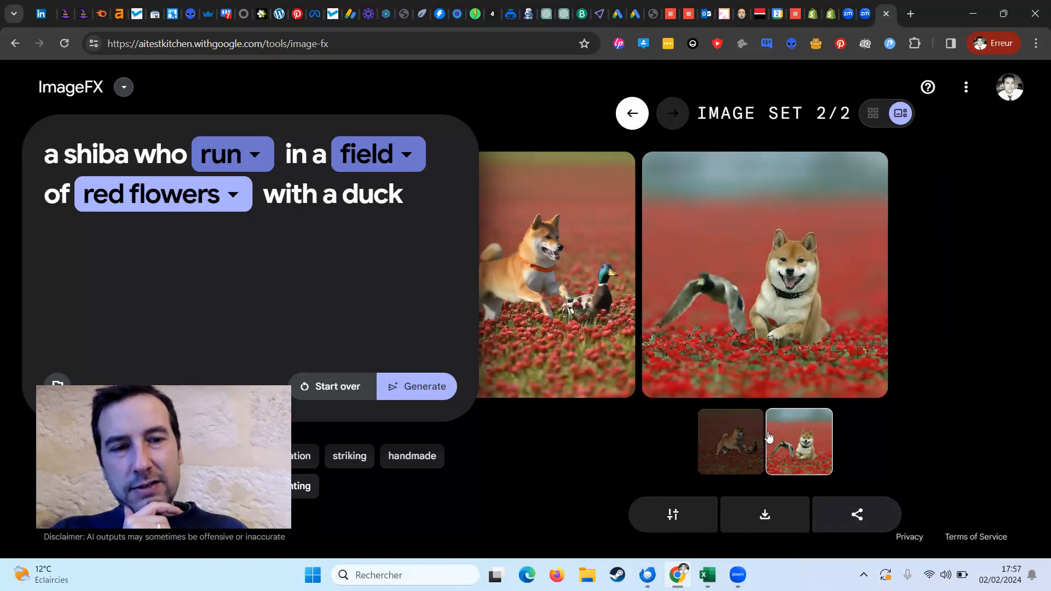
pyautogui.moveTo(734, 261)
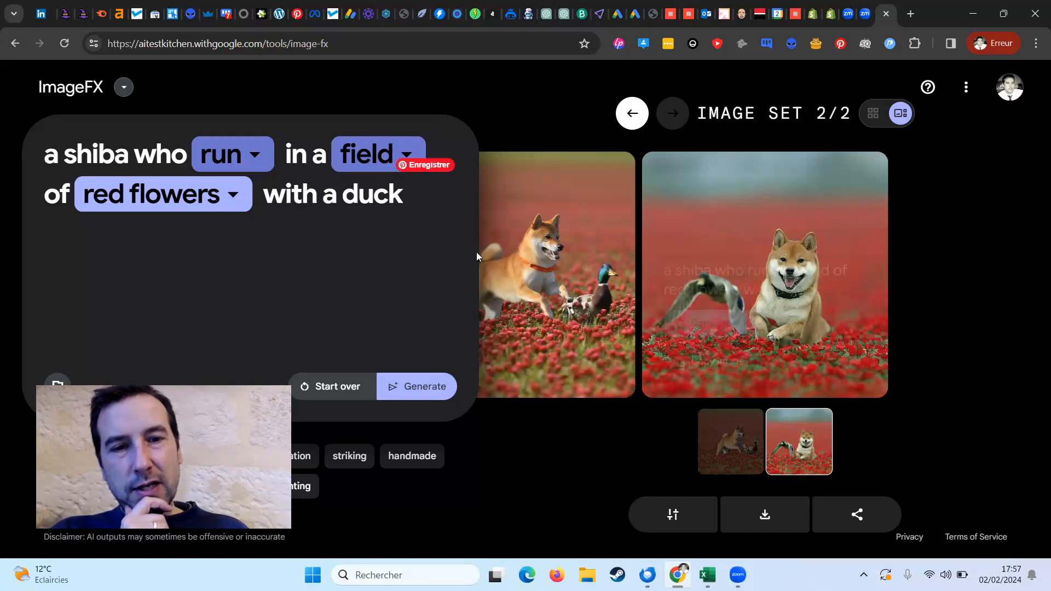
# Clear the shiba-with-a-duck wording from the prompt
pyautogui.tripleClick(328, 198)
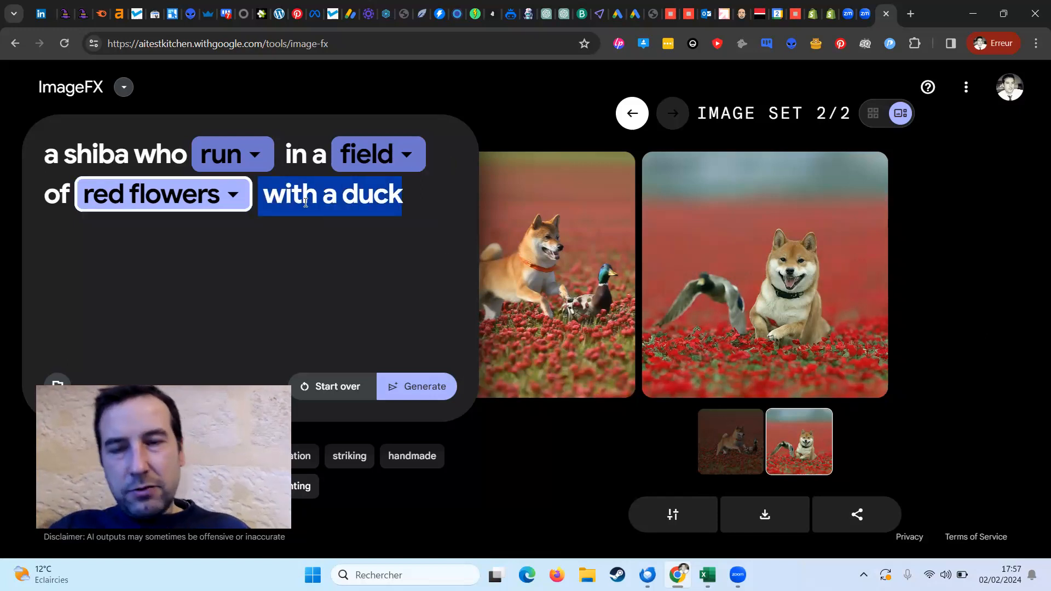
pyautogui.press('BackSpace')
pyautogui.press('BackSpace')
pyautogui.press('BackSpace')
pyautogui.press('BackSpace')
pyautogui.press('BackSpace')
pyautogui.press('BackSpace')
pyautogui.press('BackSpace')
pyautogui.press('BackSpace')
pyautogui.press('BackSpace')
pyautogui.press('BackSpace')
pyautogui.press('BackSpace')
pyautogui.press('BackSpace')
pyautogui.press('BackSpace')
pyautogui.press('BackSpace')
pyautogui.press('BackSpace')
pyautogui.press('BackSpace')
pyautogui.press('BackSpace')
pyautogui.press('BackSpace')
pyautogui.press('BackSpace')
pyautogui.press('BackSpace')
pyautogui.press('BackSpace')
pyautogui.press('BackSpace')
pyautogui.press('BackSpace')
pyautogui.press('BackSpace')
pyautogui.press('BackSpace')
pyautogui.press('BackSpace')
pyautogui.press('BackSpace')
pyautogui.press('BackSpace')
pyautogui.press('BackSpace')
pyautogui.press('BackSpace')
pyautogui.press('BackSpace')
pyautogui.press('BackSpace')
pyautogui.press('BackSpace')
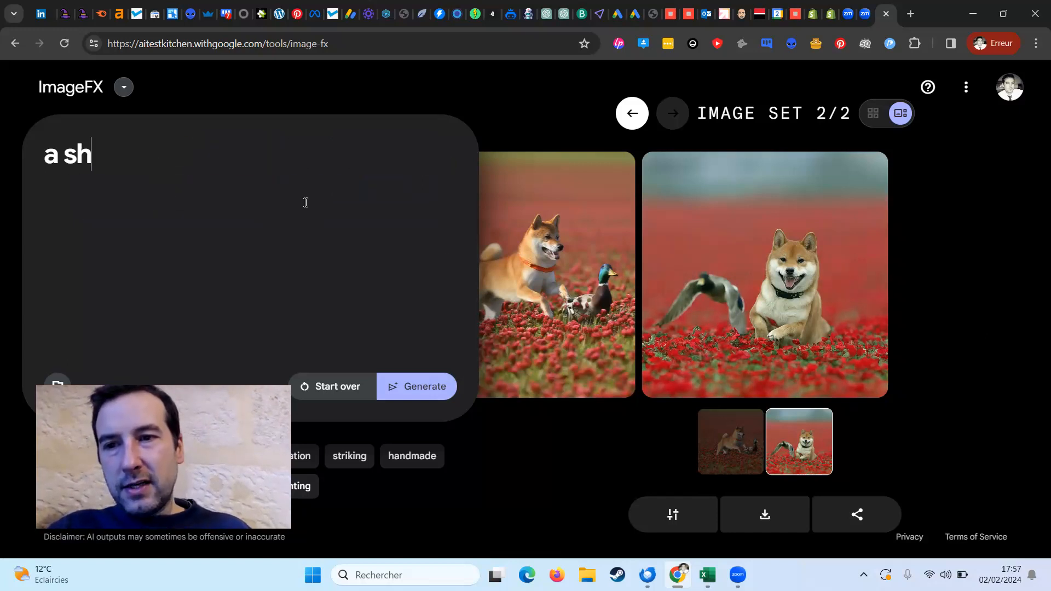
# Generate images from "a team of change managers showing on a white board the process to change the leadership in a clinic"
pyautogui.write('a team ')
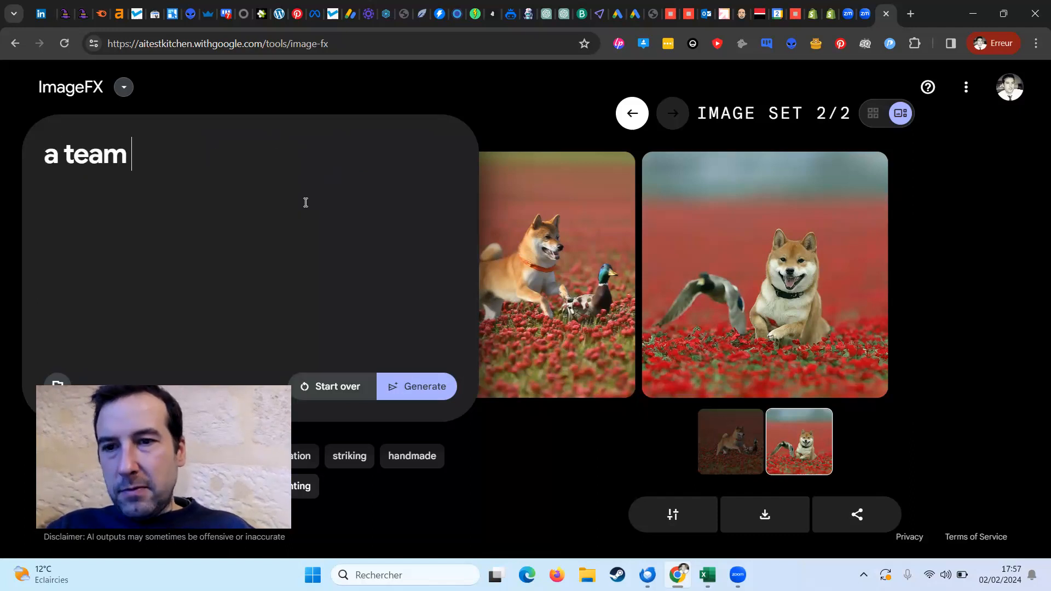
pyautogui.write('of change manager')
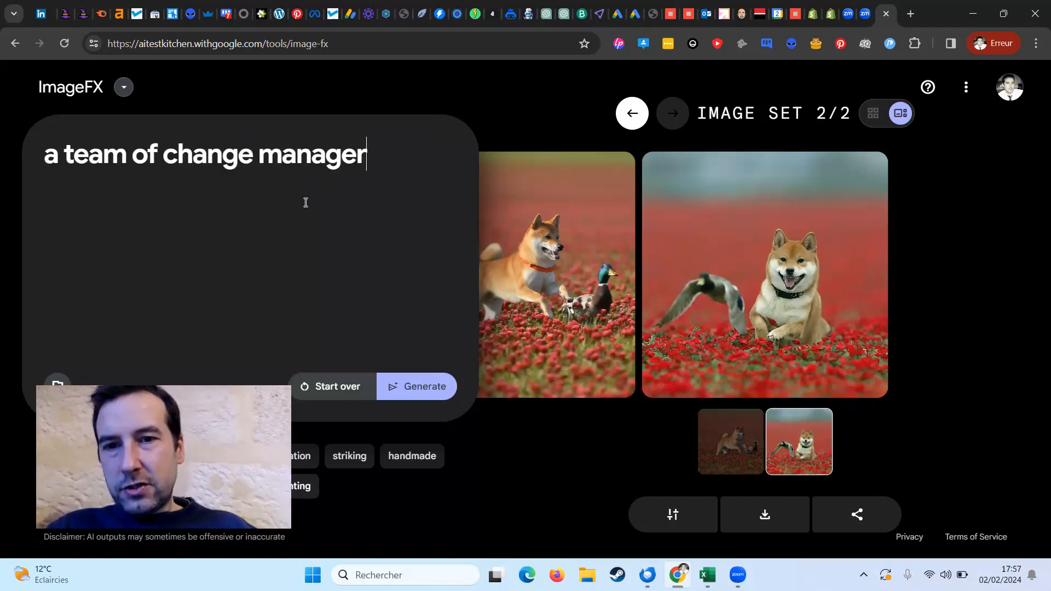
pyautogui.write('s showing o')
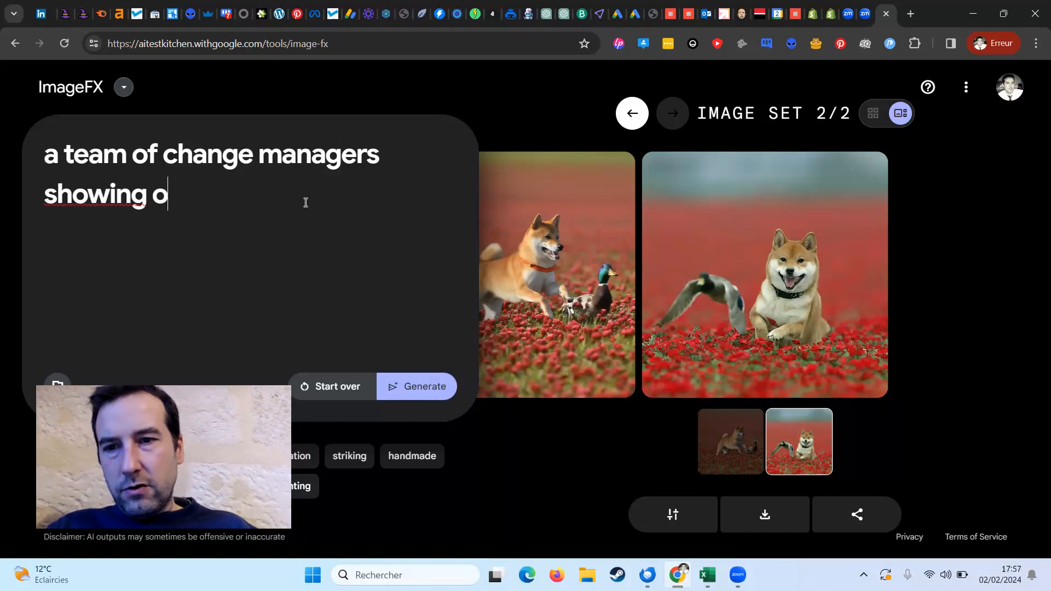
pyautogui.write('n a white b')
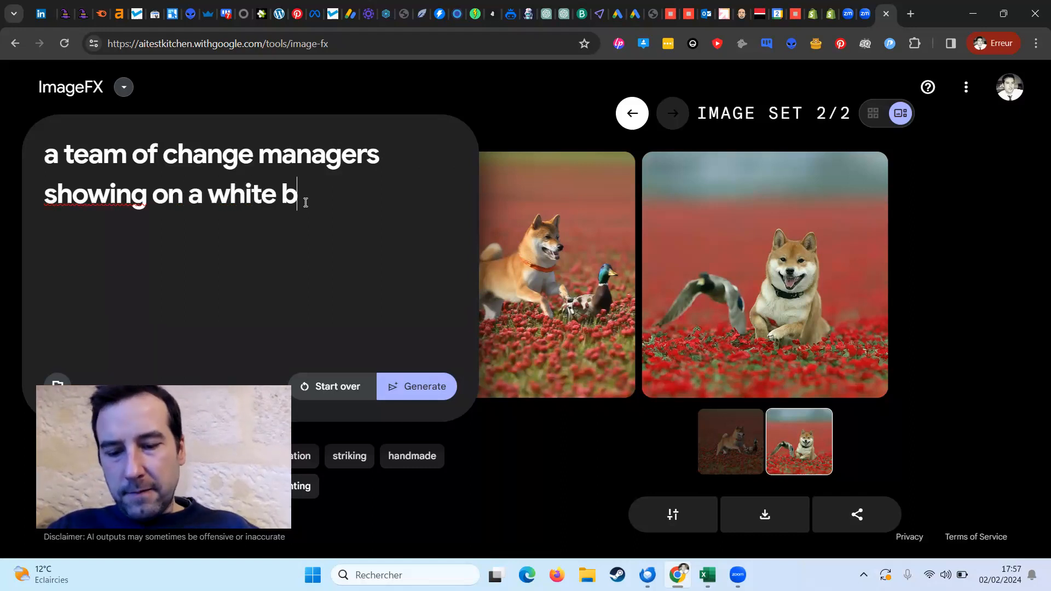
pyautogui.write('oard the process to ')
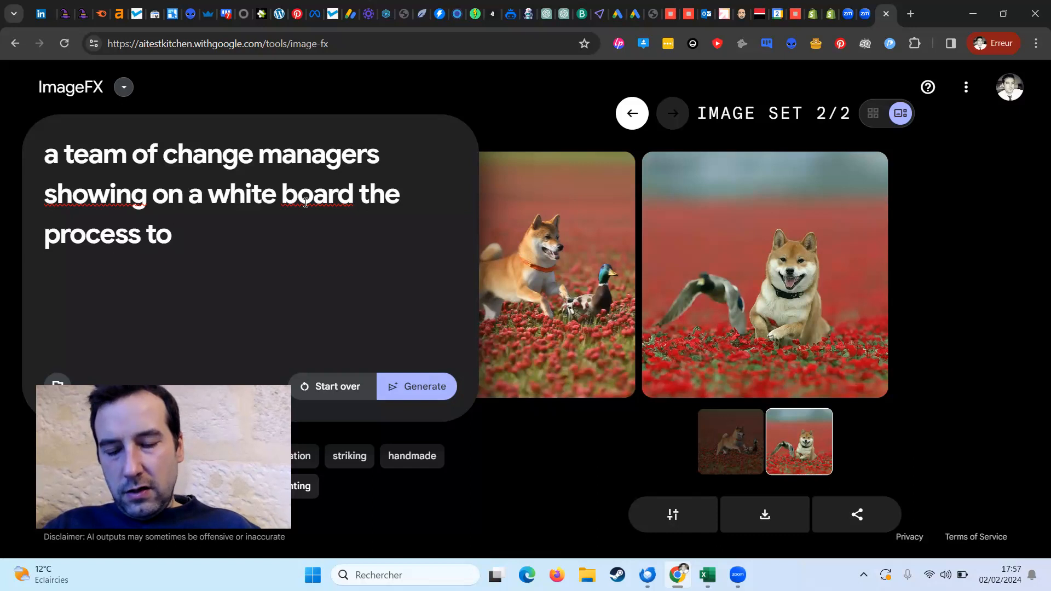
pyautogui.write('change')
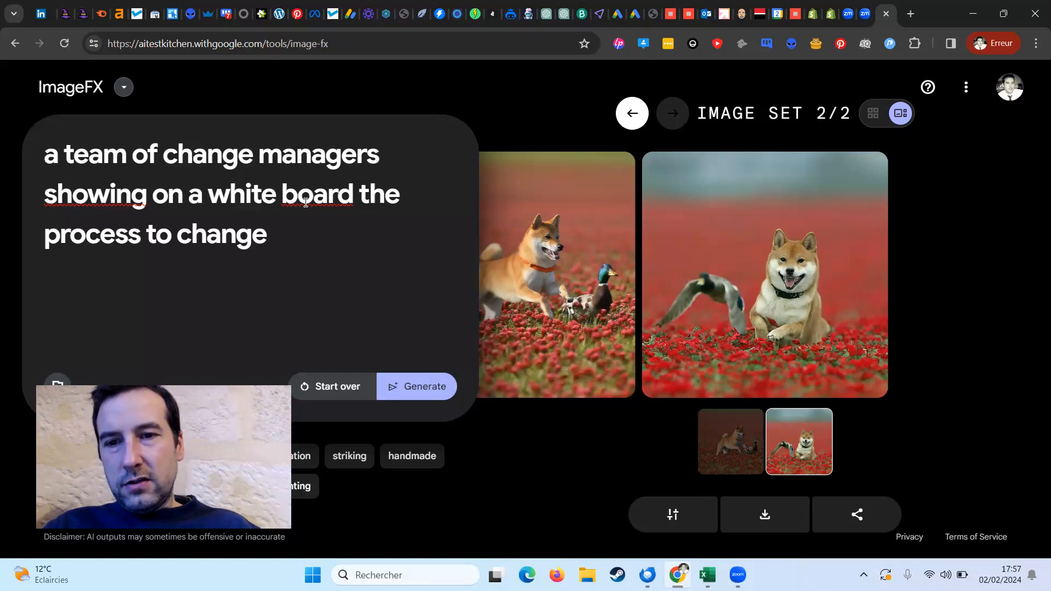
pyautogui.write('the la')
pyautogui.press('BackSpace')
pyautogui.press('BackSpace')
pyautogui.write('e')
pyautogui.press('BackSpace')
pyautogui.write('leadership')
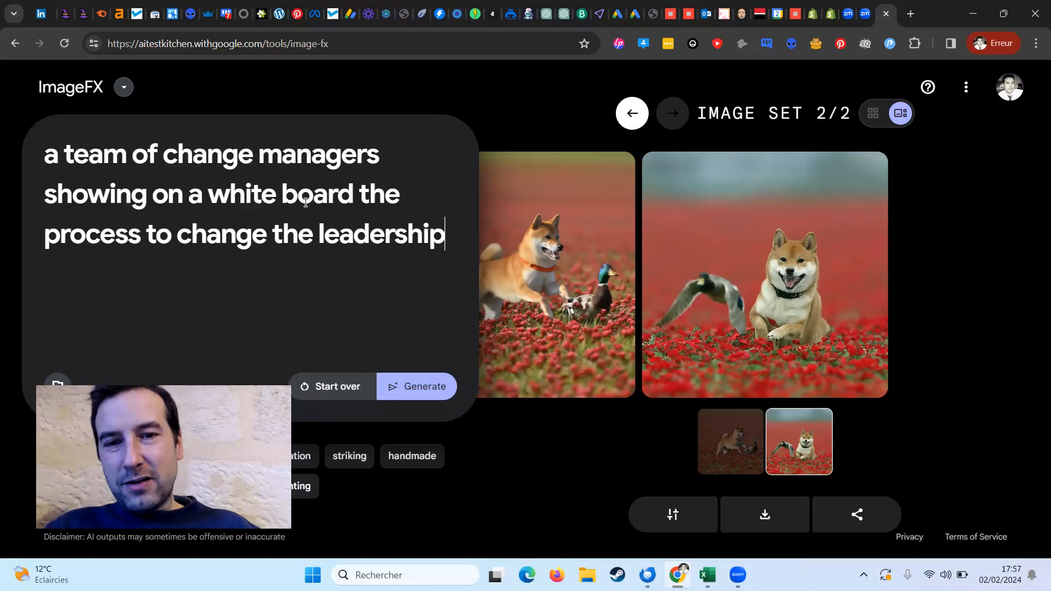
pyautogui.write(' in a clinic')
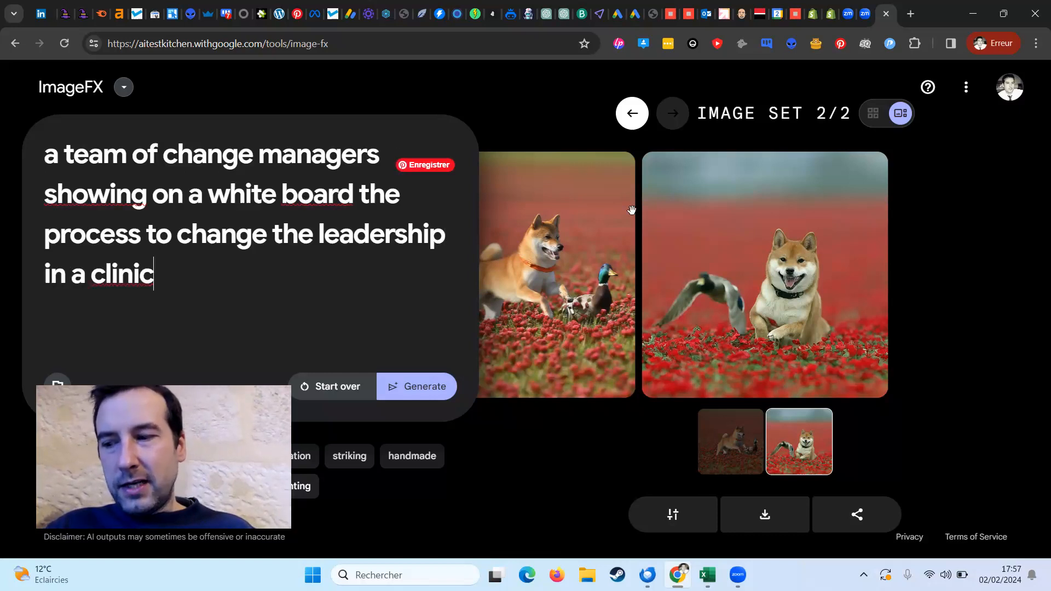
pyautogui.click(432, 388)
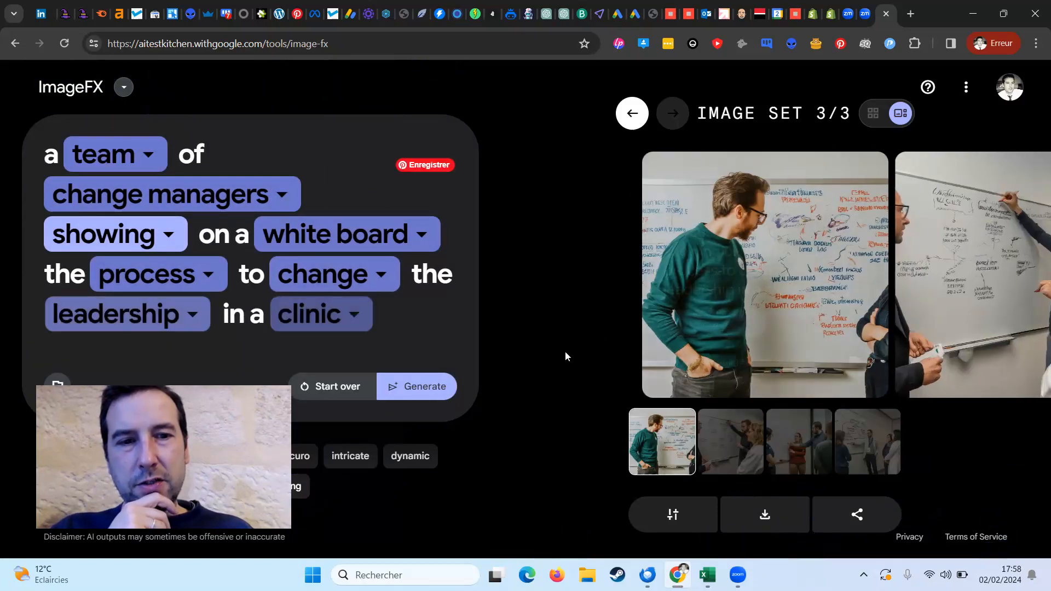
# Download the second image of the change managers set and open the downloaded file in Paint
pyautogui.moveTo(832, 197)
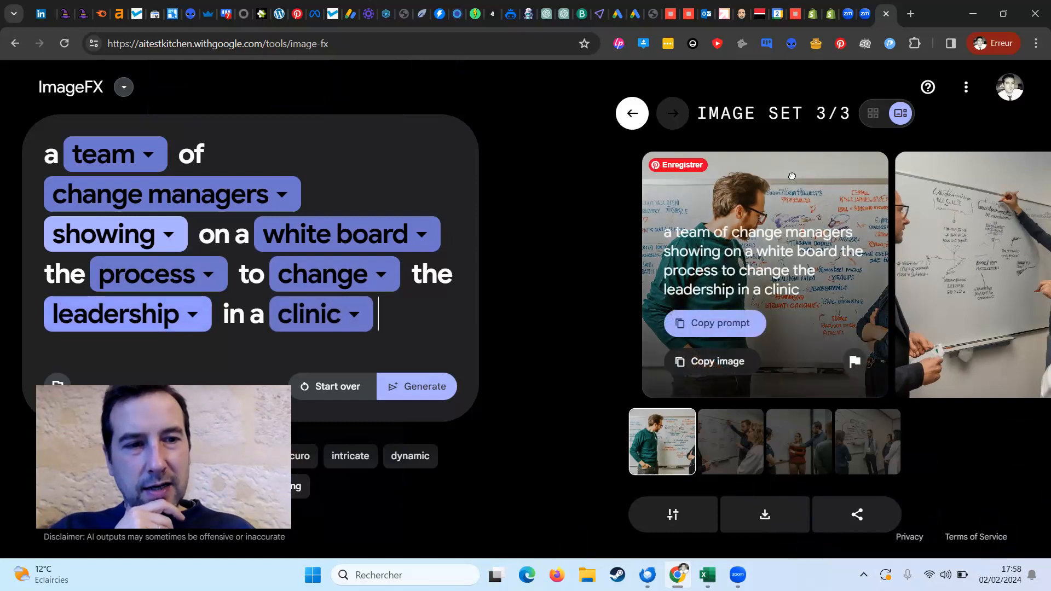
pyautogui.click(941, 247)
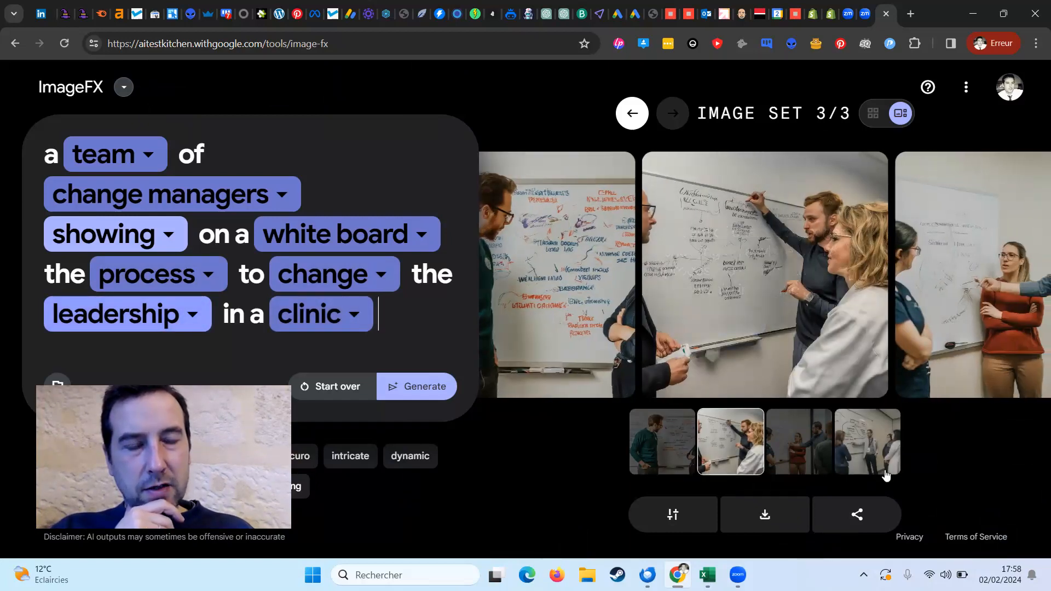
pyautogui.moveTo(767, 349)
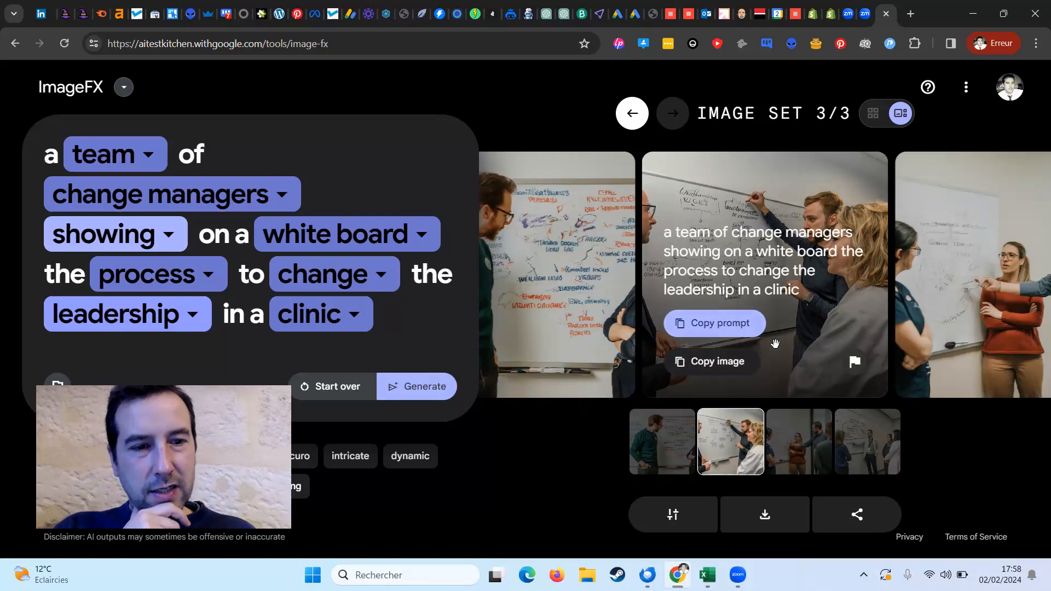
pyautogui.moveTo(715, 170)
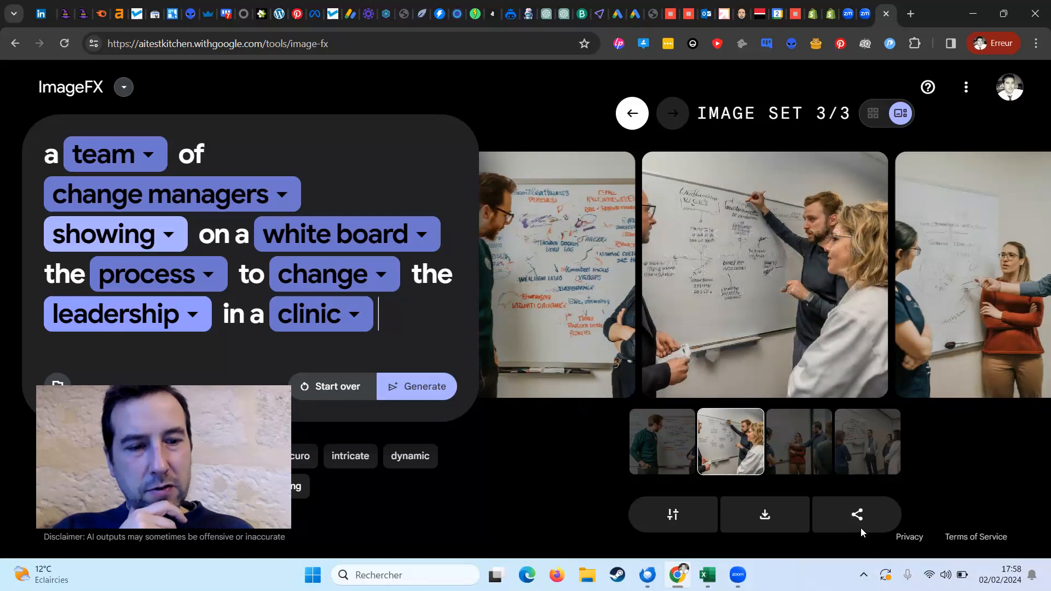
pyautogui.click(761, 516)
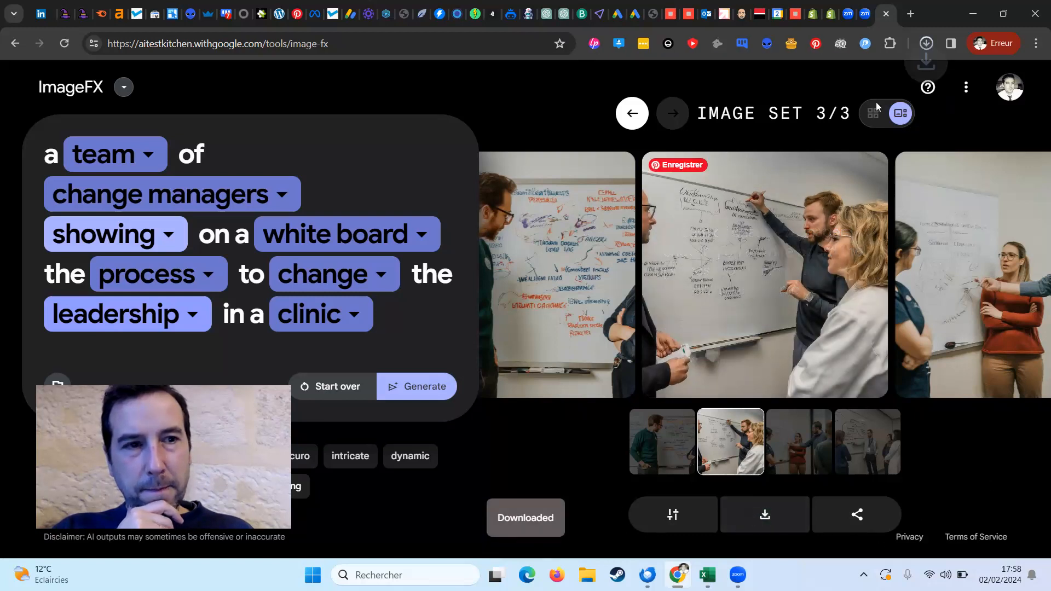
pyautogui.click(842, 78)
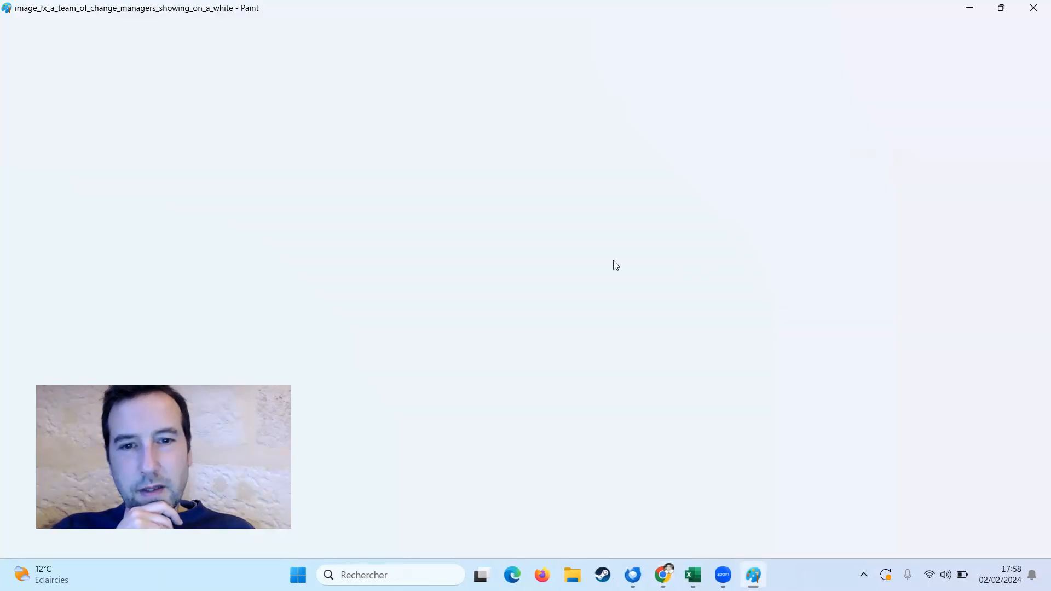
# Examine the whiteboard handwriting and the people in the downloaded image, both up close and at a wider view
pyautogui.scroll(-3, 403, 299)
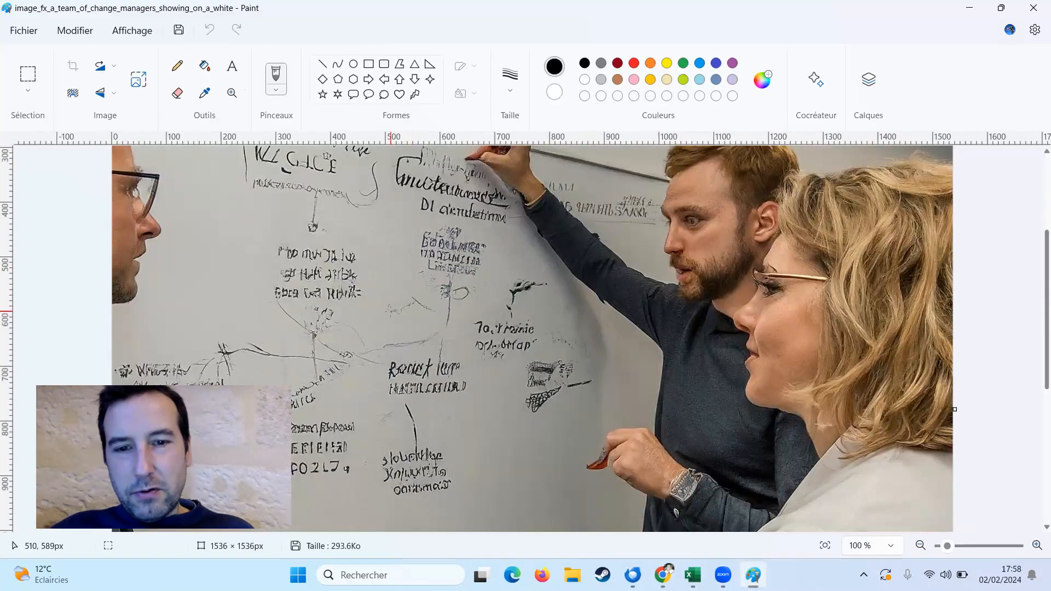
pyautogui.scroll(-2, 390, 314)
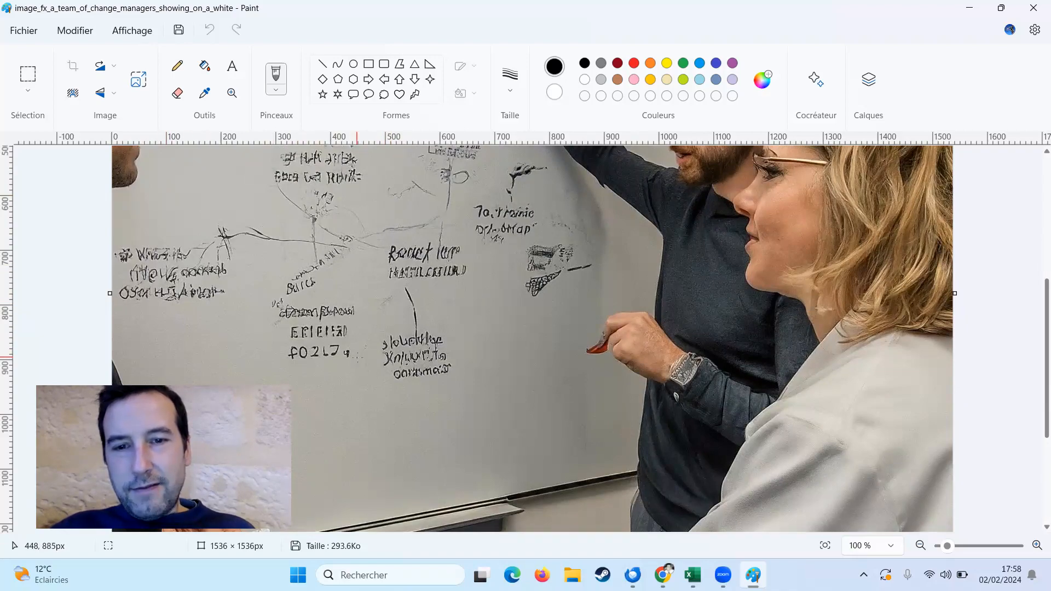
pyautogui.scroll(2, 358, 358)
pyautogui.scroll(1, 517, 372)
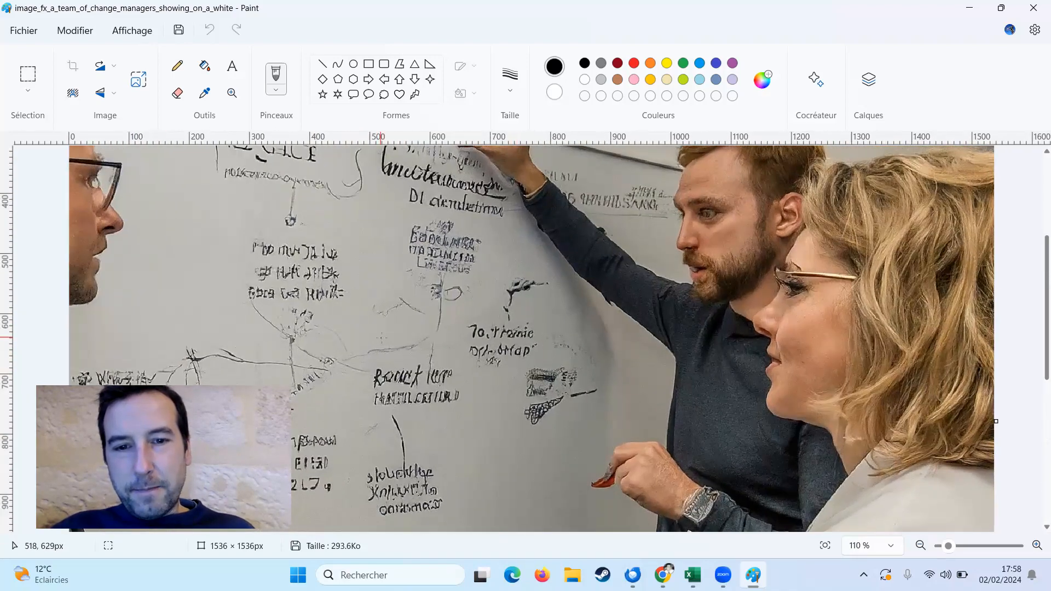
pyautogui.scroll(4, 382, 338)
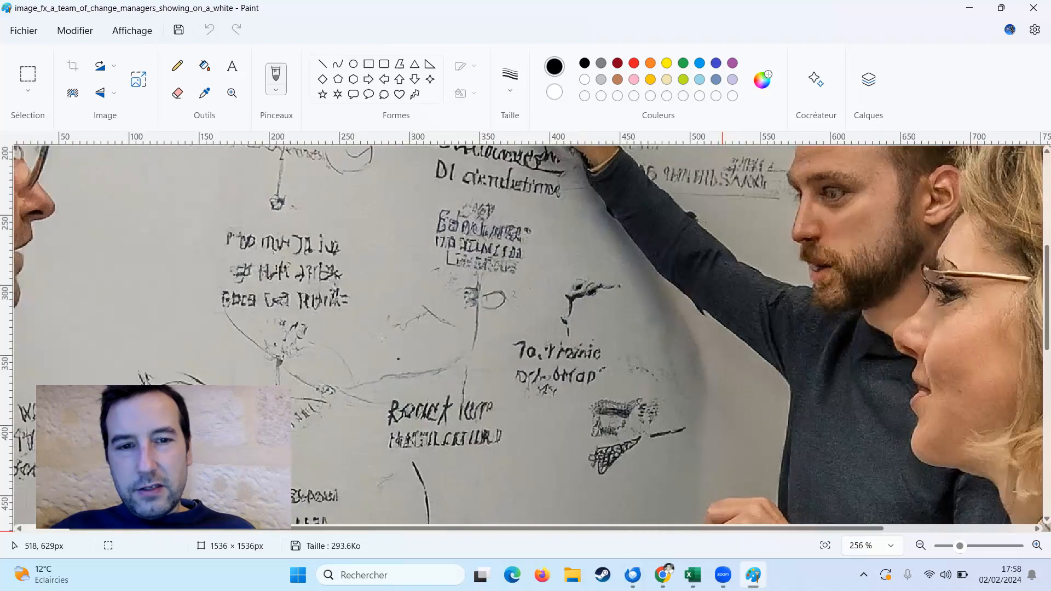
pyautogui.scroll(-4, 382, 338)
pyautogui.scroll(-3, 381, 338)
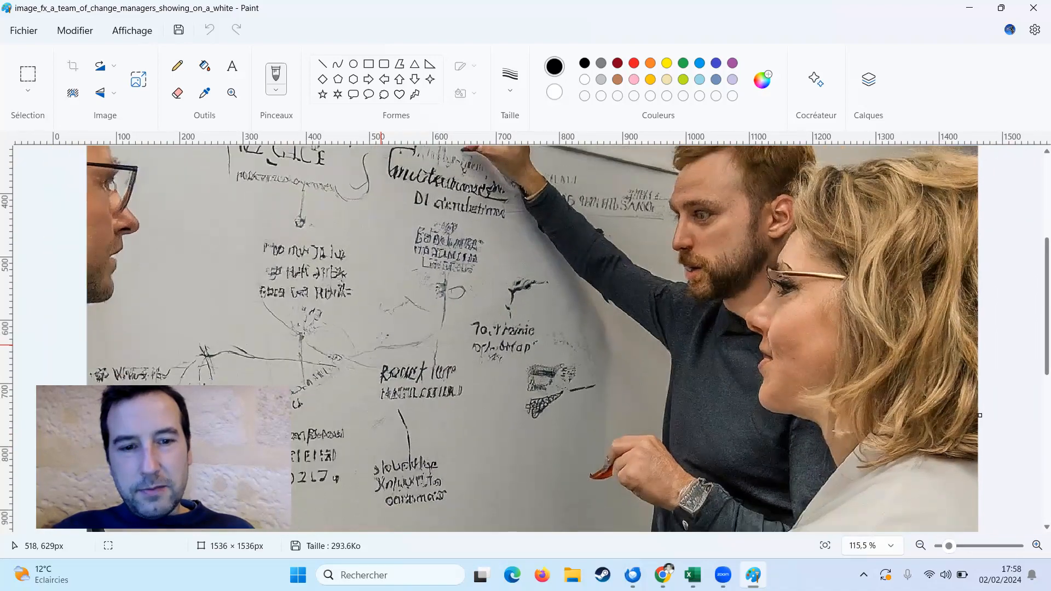
# Inspect the whiteboard lettering and the cropped man in glasses up close, finishing with a view of the entire picture
pyautogui.scroll(-1, 382, 337)
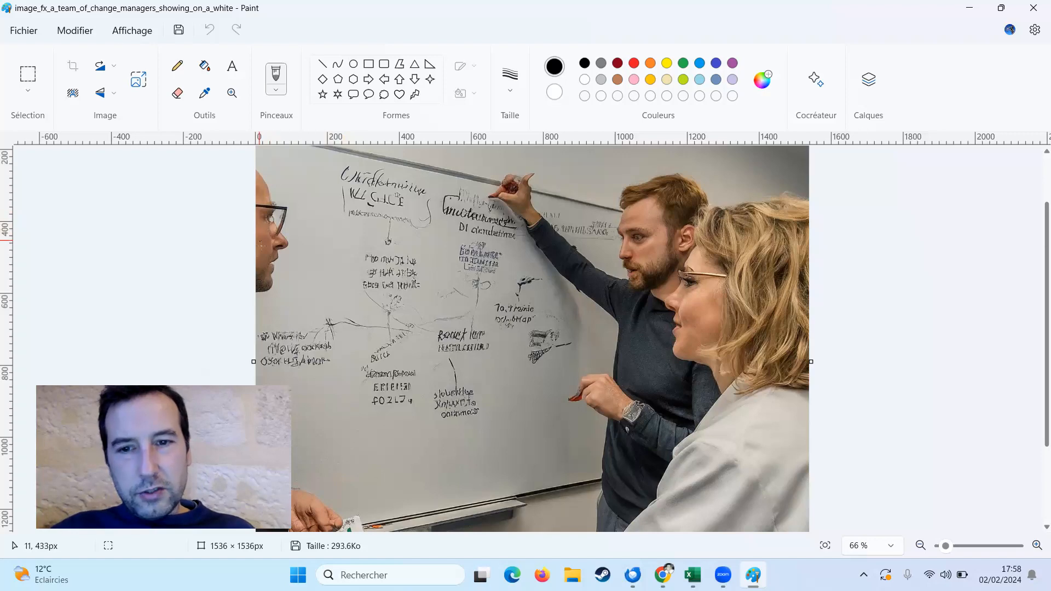
pyautogui.scroll(4, 261, 244)
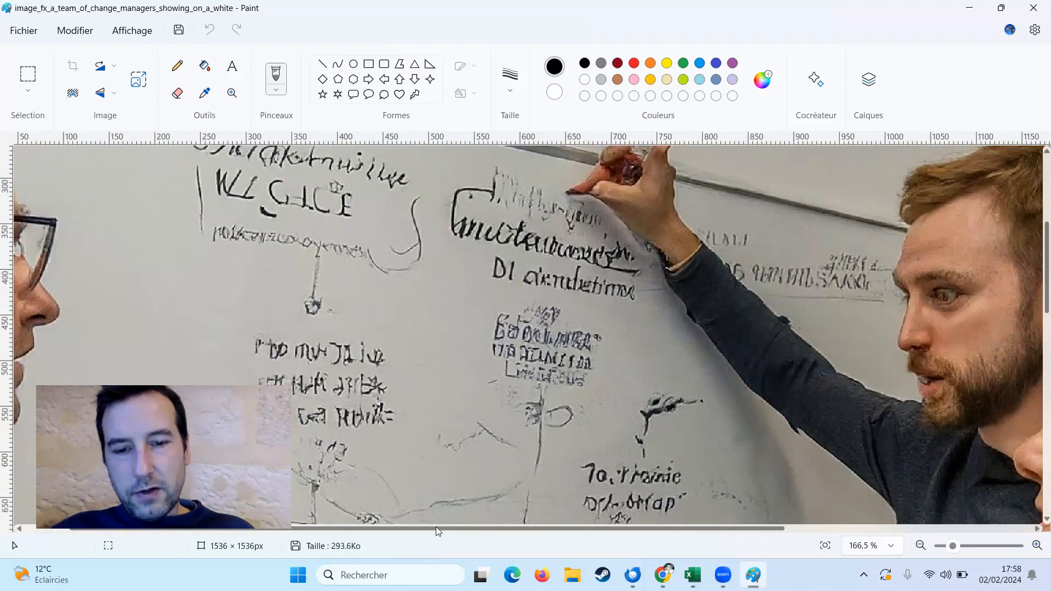
pyautogui.hscroll(-2, 437, 531)
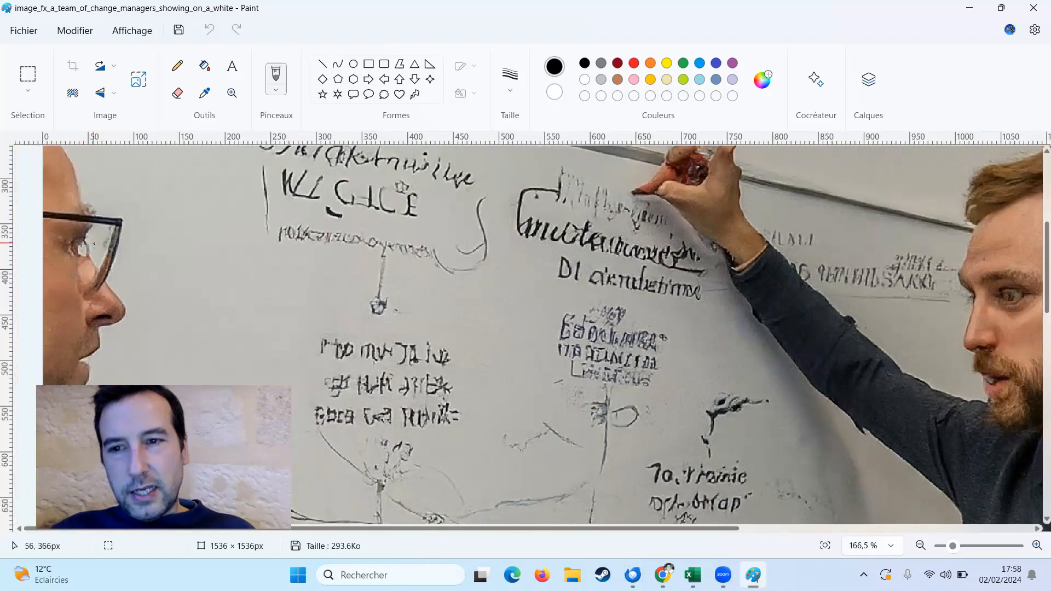
pyautogui.moveTo(669, 530); pyautogui.dragTo(835, 531)
pyautogui.scroll(-4, 735, 460)
pyautogui.scroll(-5, 735, 460)
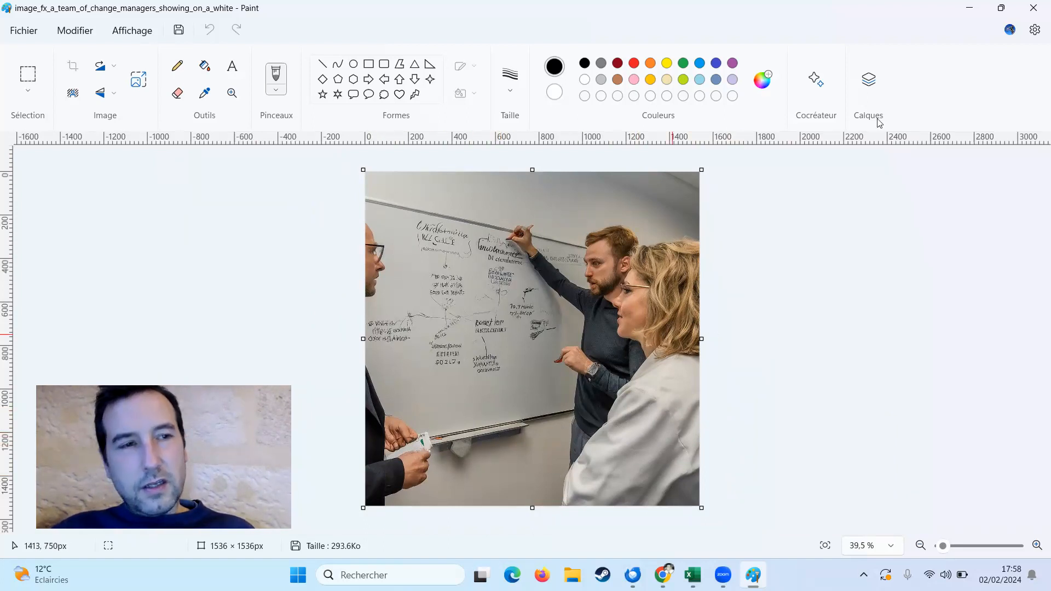
# Switch back to ImageFX in Chrome and delete the prompt wording that follows "a team of change managers showing"
pyautogui.click(662, 574)
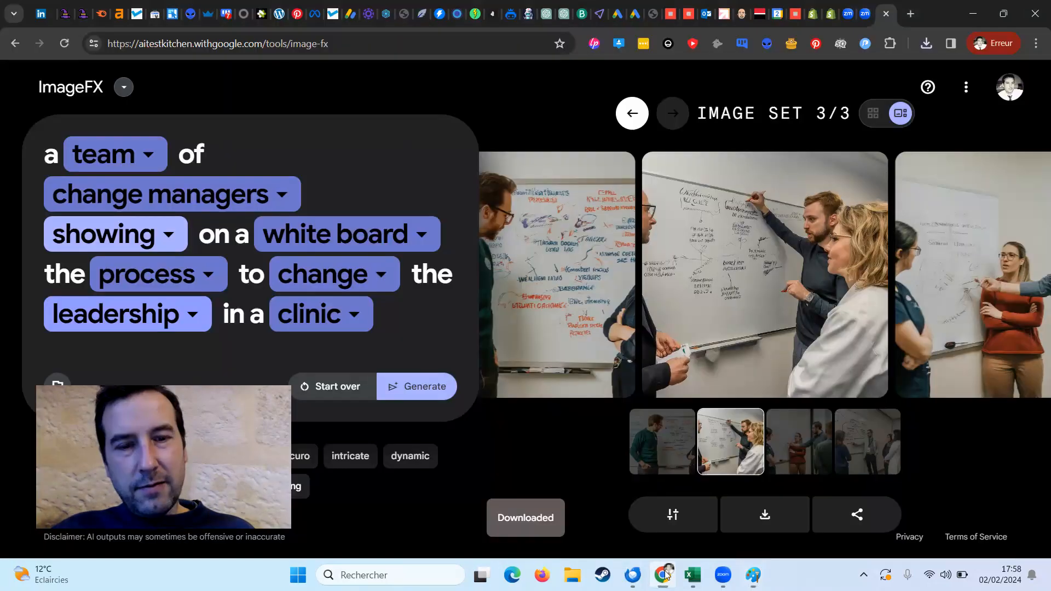
pyautogui.click(387, 308)
pyautogui.press('BackSpace')
pyautogui.press('BackSpace')
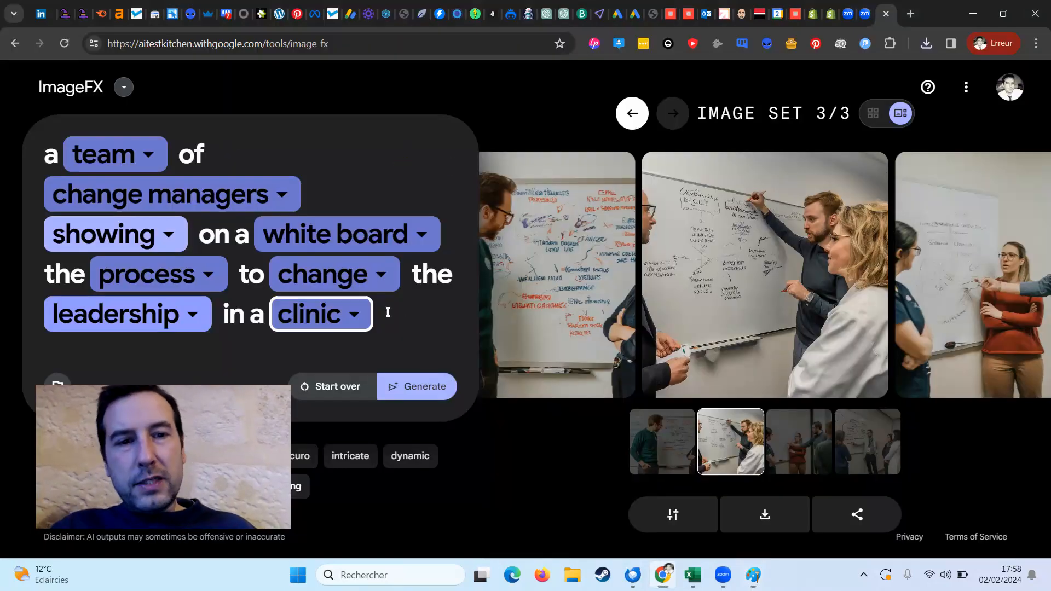
pyautogui.press('BackSpace')
pyautogui.press('BackSpace')
pyautogui.press('BackSpace')
pyautogui.press('BackSpace')
pyautogui.press('BackSpace')
pyautogui.press('BackSpace')
pyautogui.press('BackSpace')
pyautogui.press('BackSpace')
pyautogui.press('BackSpace')
pyautogui.press('BackSpace')
pyautogui.press('BackSpace')
pyautogui.press('BackSpace')
pyautogui.press('BackSpace')
pyautogui.press('BackSpace')
pyautogui.press('BackSpace')
pyautogui.press('BackSpace')
pyautogui.press('BackSpace')
pyautogui.press('BackSpace')
pyautogui.press('BackSpace')
pyautogui.press('BackSpace')
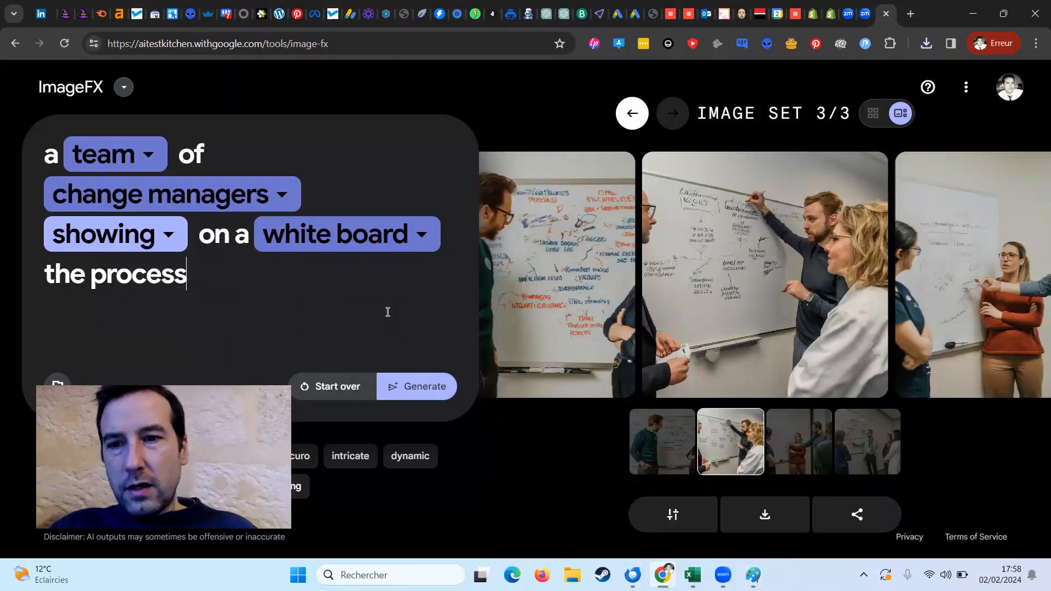
pyautogui.press('BackSpace')
pyautogui.press('BackSpace')
pyautogui.press('BackSpace')
pyautogui.press('BackSpace')
pyautogui.press('BackSpace')
pyautogui.press('BackSpace')
pyautogui.press('BackSpace')
pyautogui.press('BackSpace')
pyautogui.press('BackSpace')
pyautogui.press('BackSpace')
pyautogui.press('BackSpace')
pyautogui.press('BackSpace')
pyautogui.press('BackSpace')
pyautogui.press('BackSpace')
pyautogui.press('BackSpace')
pyautogui.press('BackSpace')
pyautogui.press('BackSpace')
pyautogui.press('BackSpace')
pyautogui.press('BackSpace')
pyautogui.press('BackSpace')
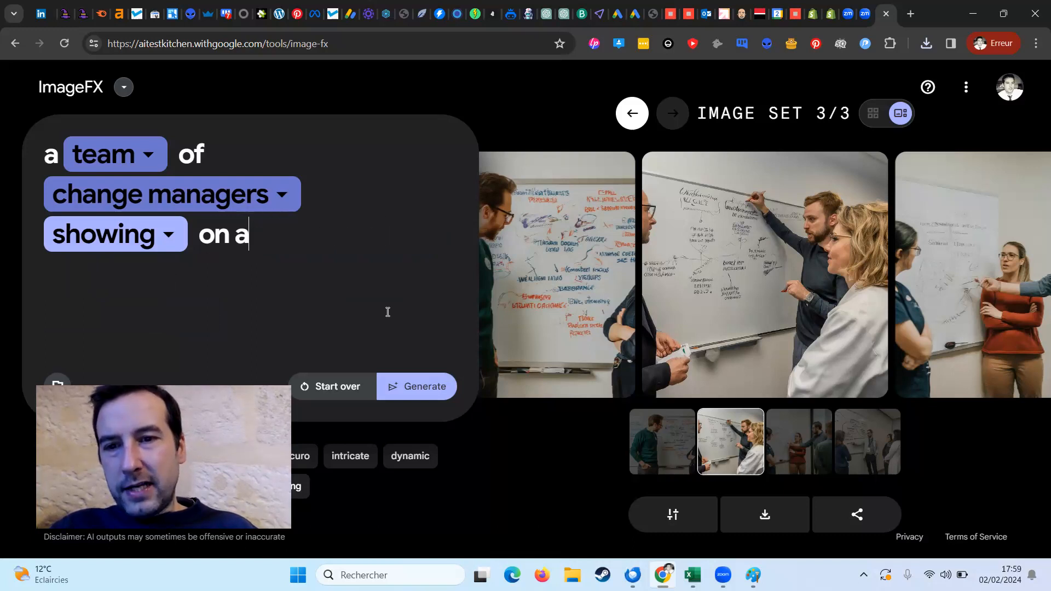
# Complete the prompt with "happiness and success with their clients (doctors)" and generate the images
pyautogui.write('happines')
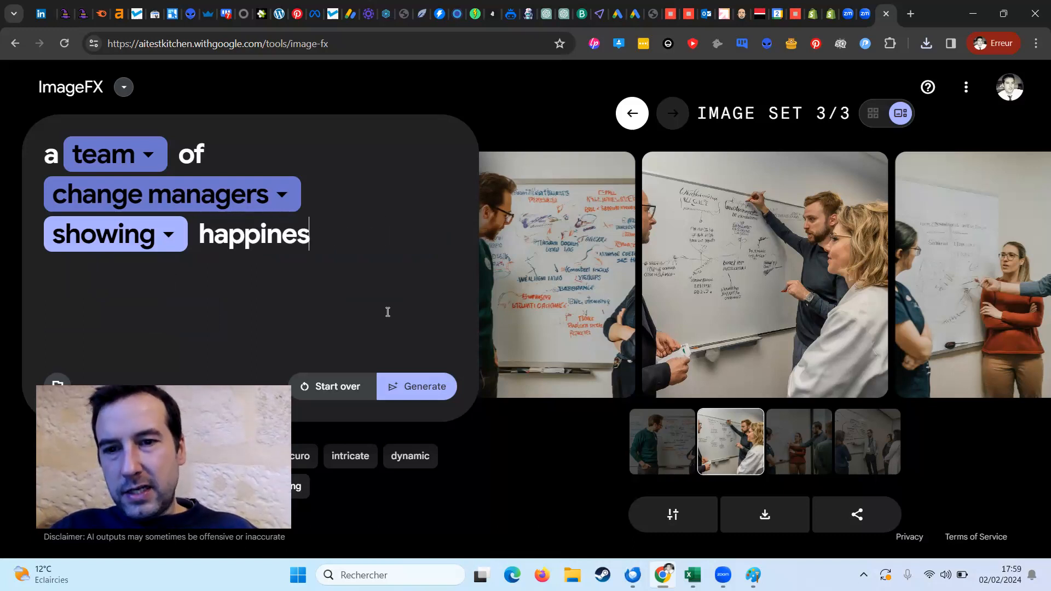
pyautogui.write('s and succse')
pyautogui.press('BackSpace')
pyautogui.press('BackSpace')
pyautogui.press('BackSpace')
pyautogui.write('e')
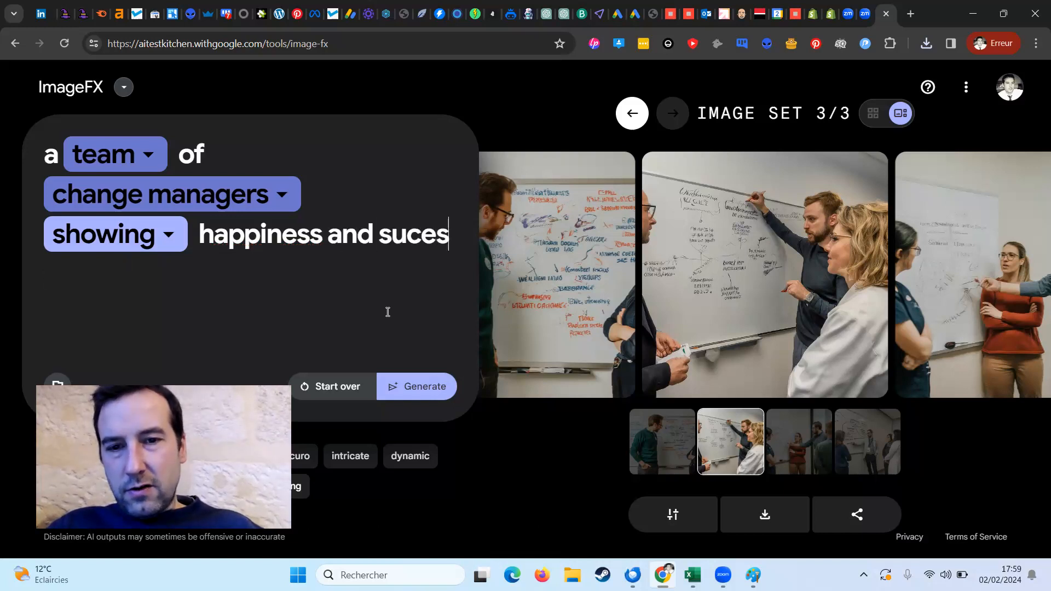
pyautogui.press('BackSpace')
pyautogui.write('cess with ')
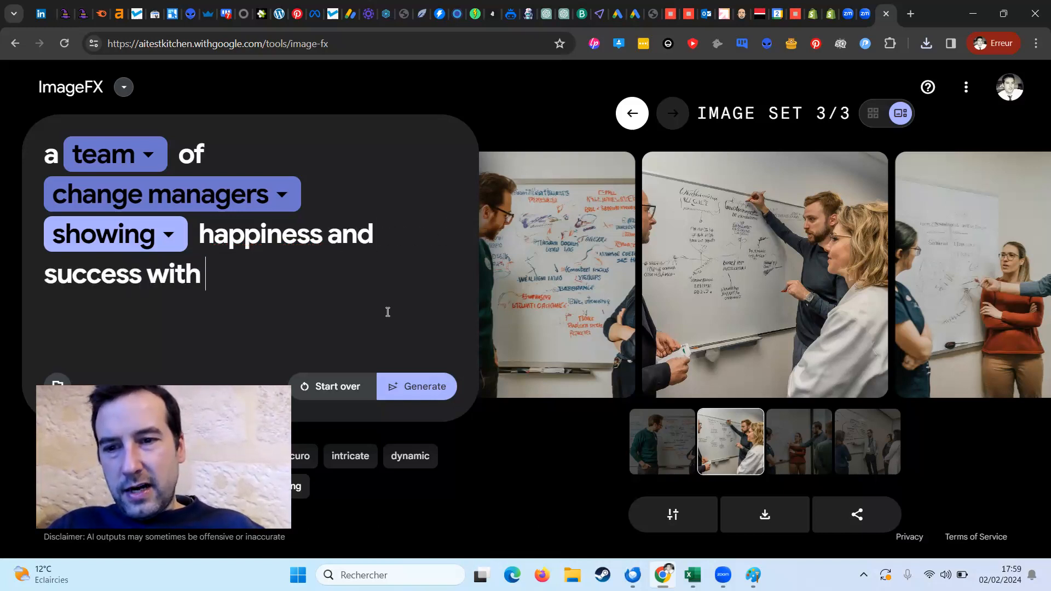
pyautogui.write('the ir c')
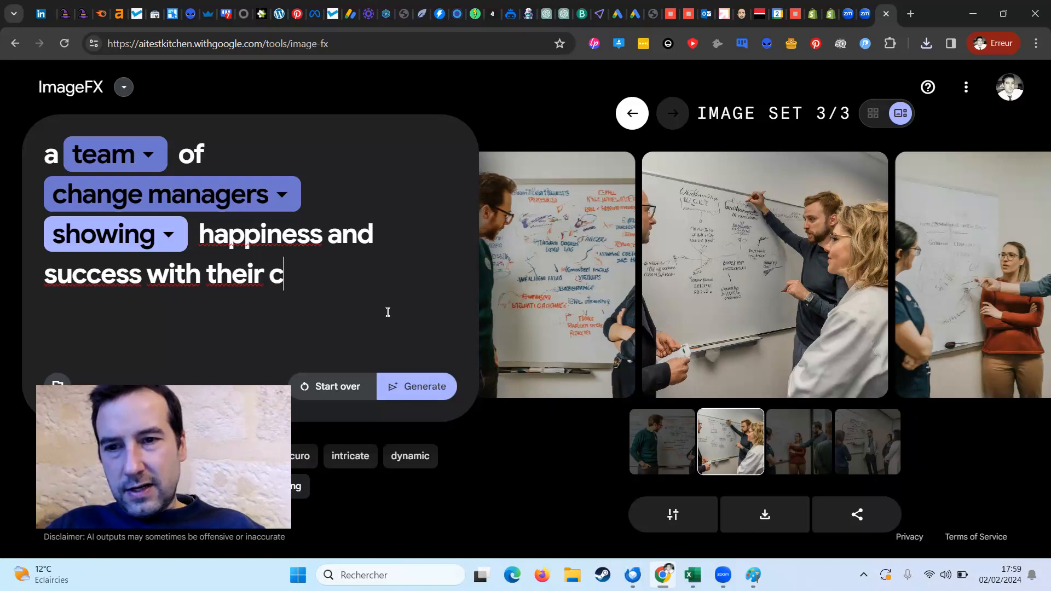
pyautogui.write('lients (doctors)')
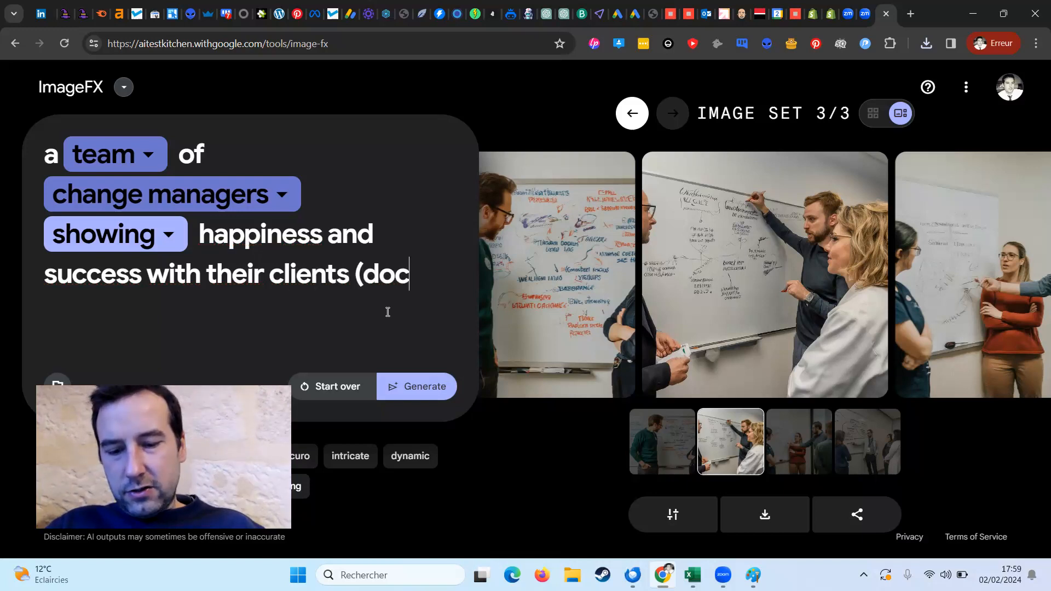
pyautogui.click(441, 388)
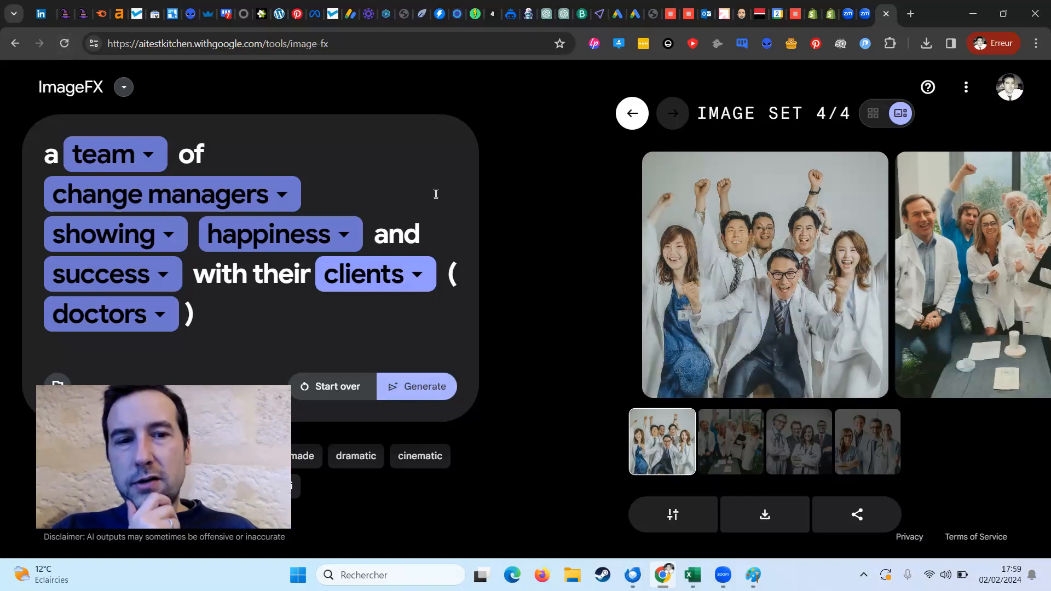
# Browse the new image set, comparing the second, third and fourth pictures of the change managers and doctors
pyautogui.moveTo(749, 221)
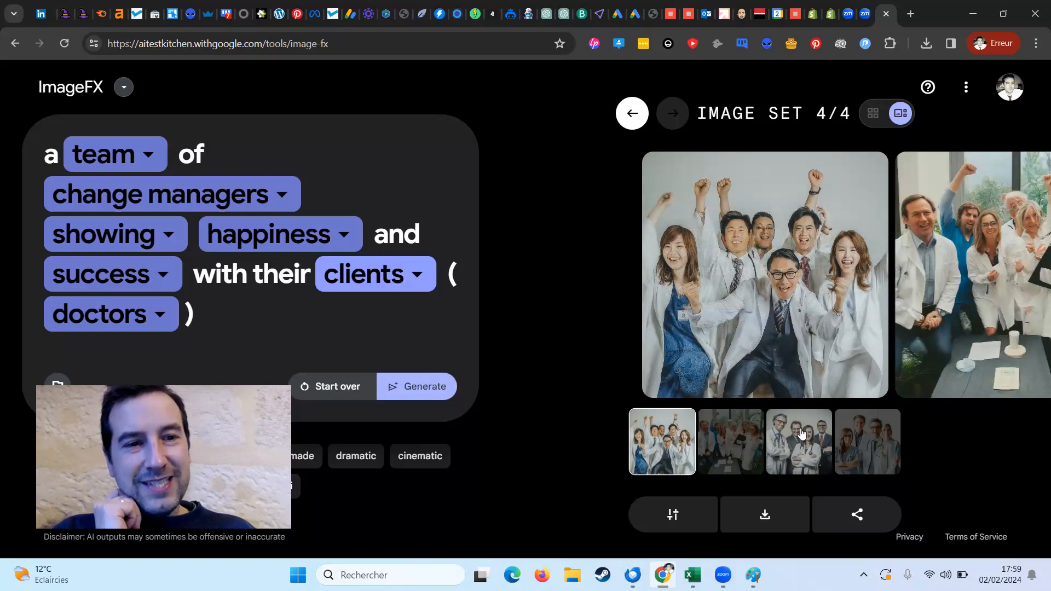
pyautogui.click(1014, 275)
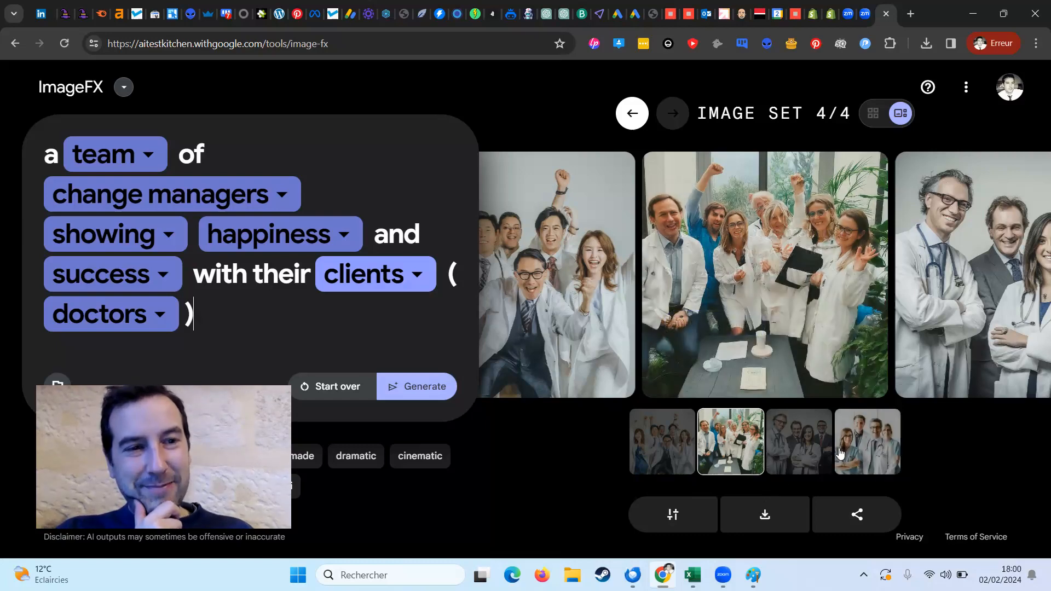
pyautogui.click(799, 441)
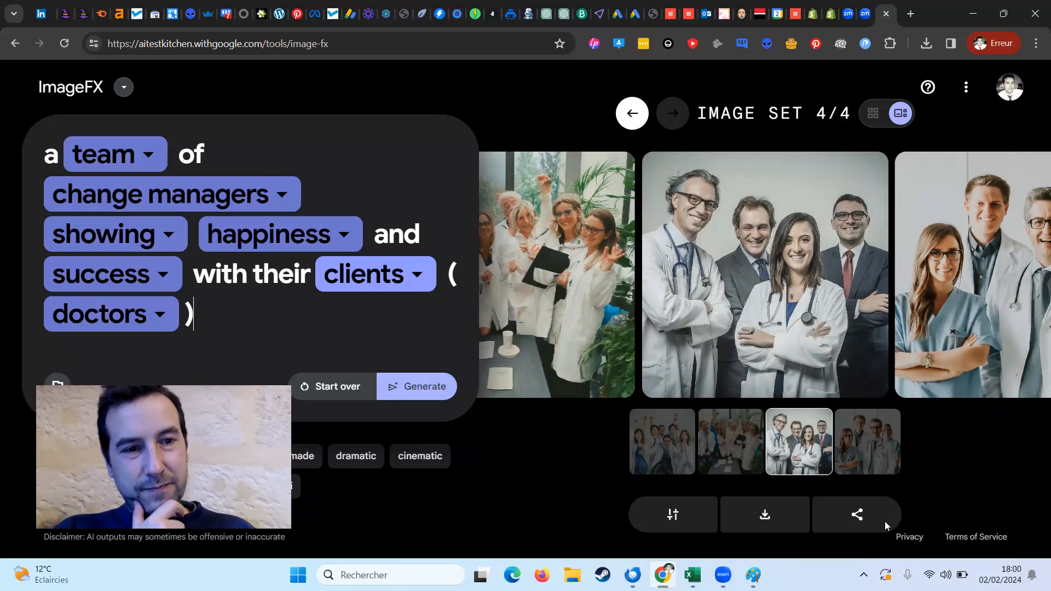
pyautogui.click(951, 385)
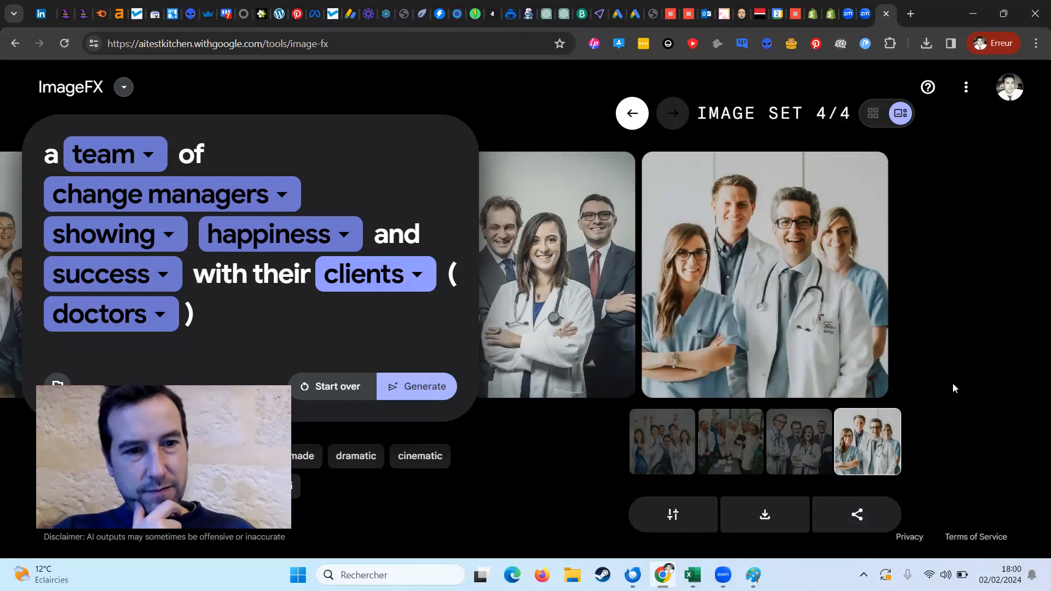
pyautogui.click(587, 212)
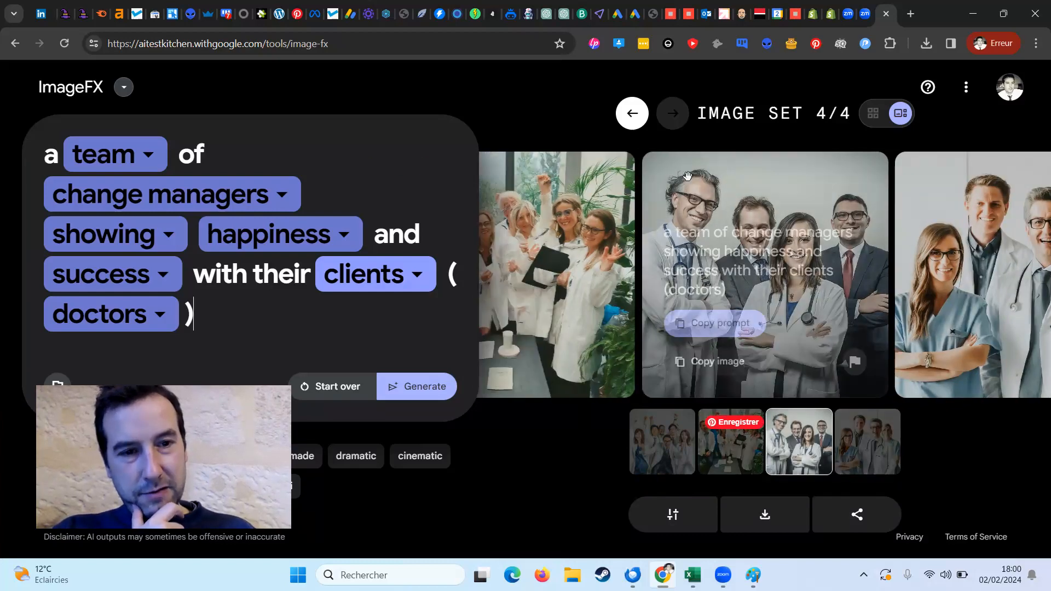
pyautogui.click(946, 389)
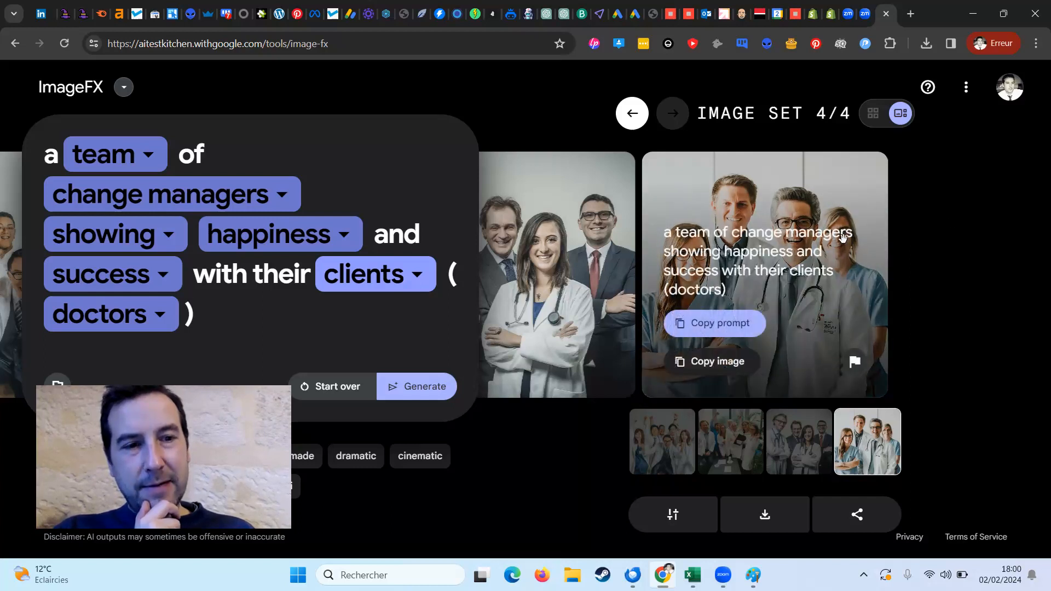
pyautogui.moveTo(849, 259)
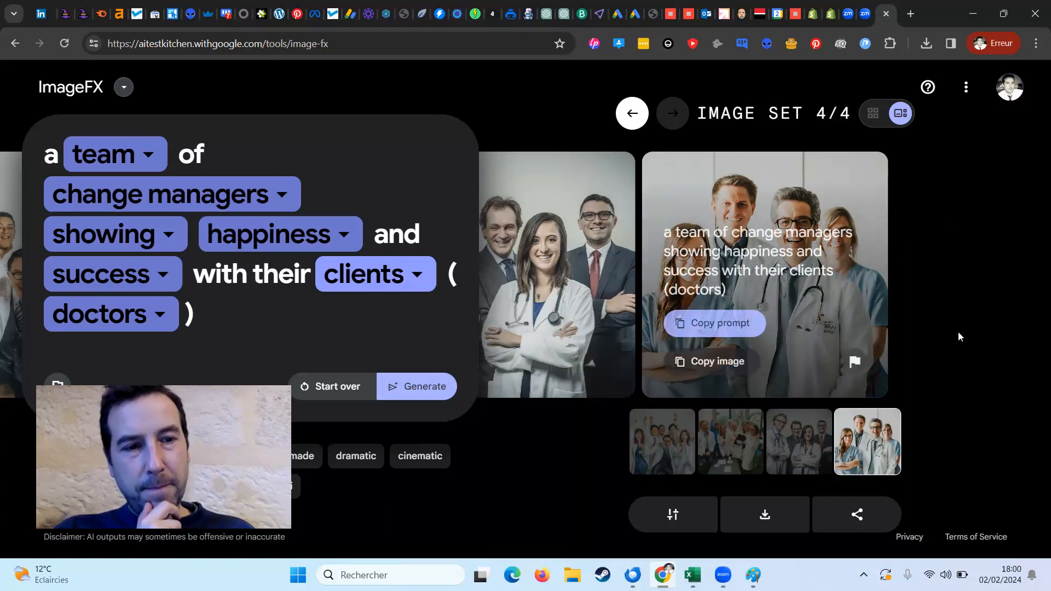
# Download the third image of the change managers and doctors set and open the downloaded file in Paint
pyautogui.click(569, 335)
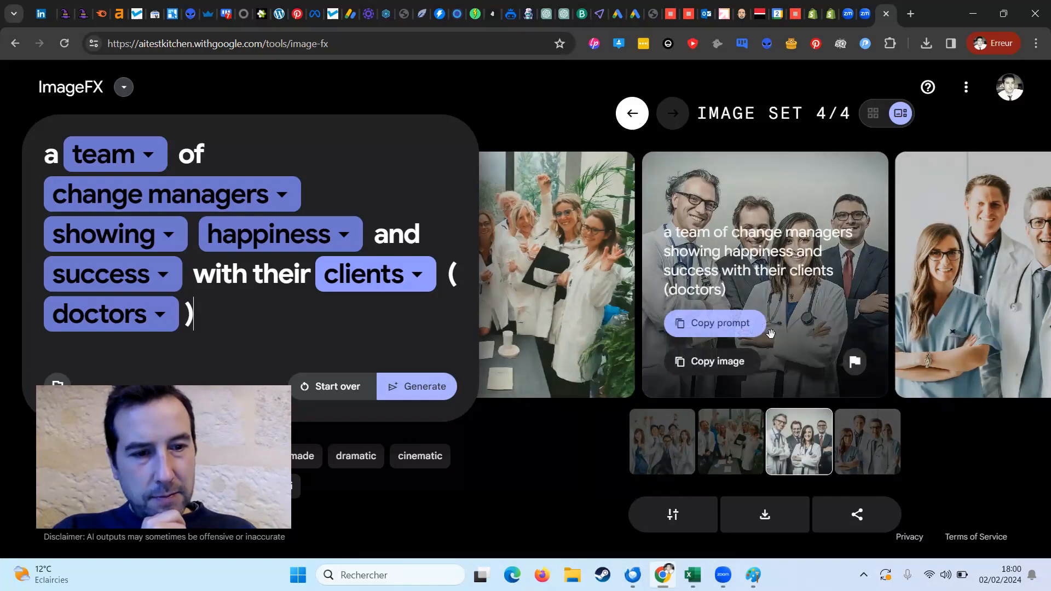
pyautogui.click(765, 516)
pyautogui.click(926, 43)
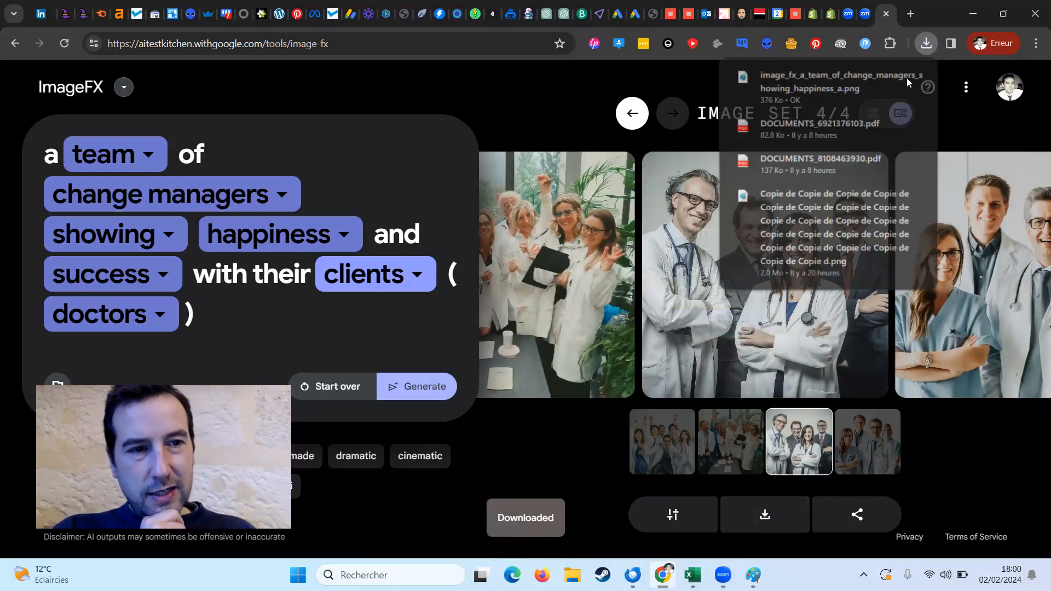
pyautogui.click(844, 89)
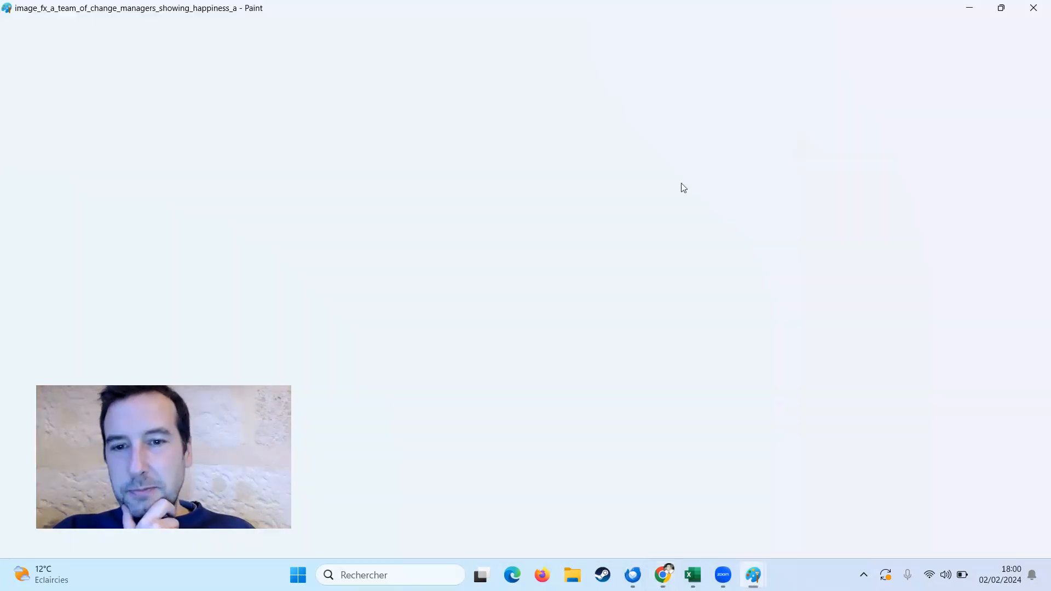
# Examine the faces, hands and stethoscopes in the downloaded doctors image, both up close and as a whole
pyautogui.scroll(-10, 575, 271)
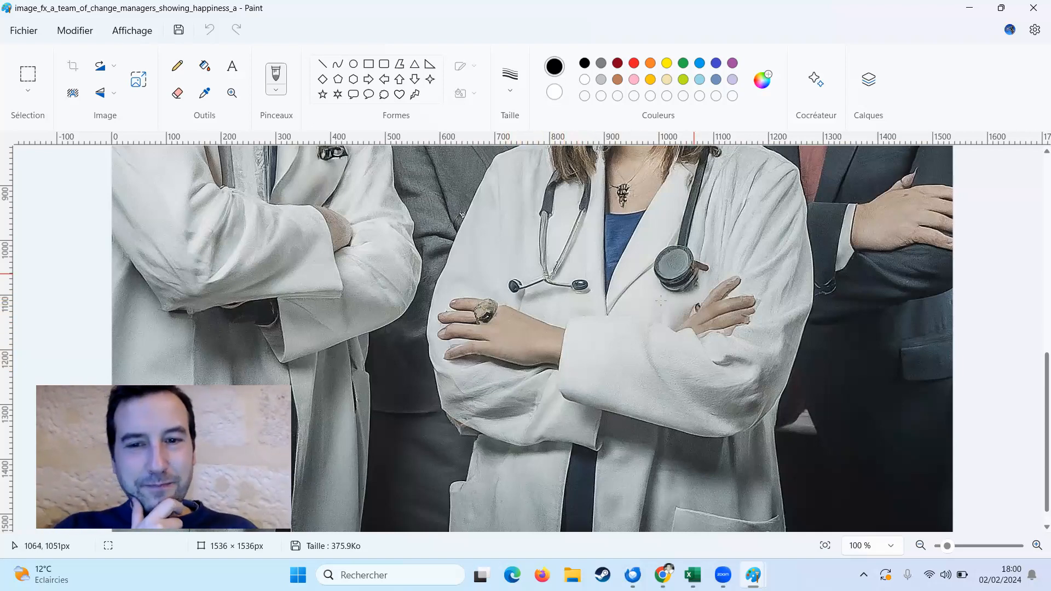
pyautogui.scroll(10, 315, 267)
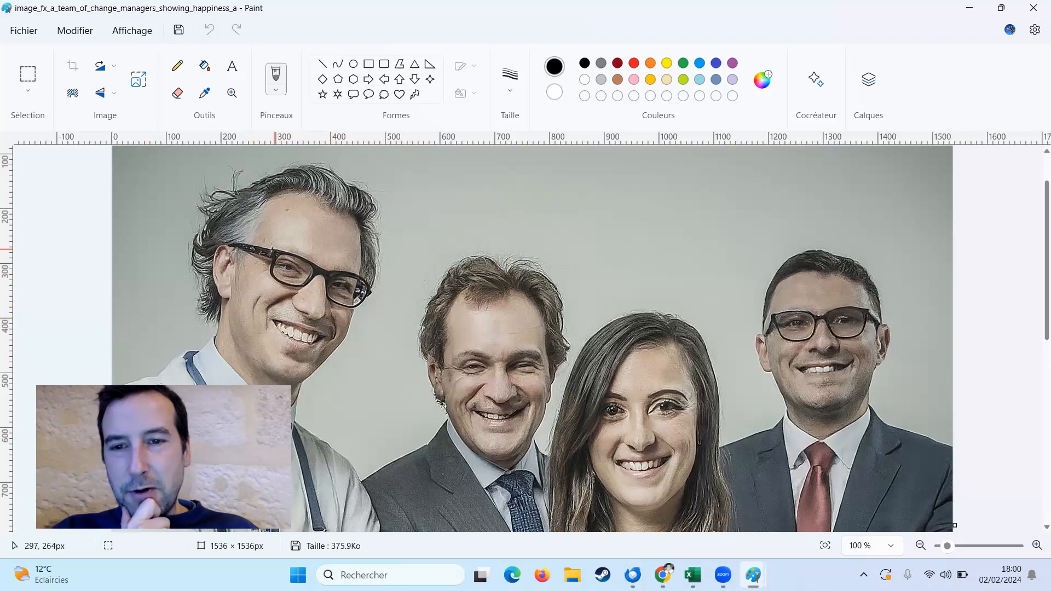
pyautogui.scroll(-2, 263, 248)
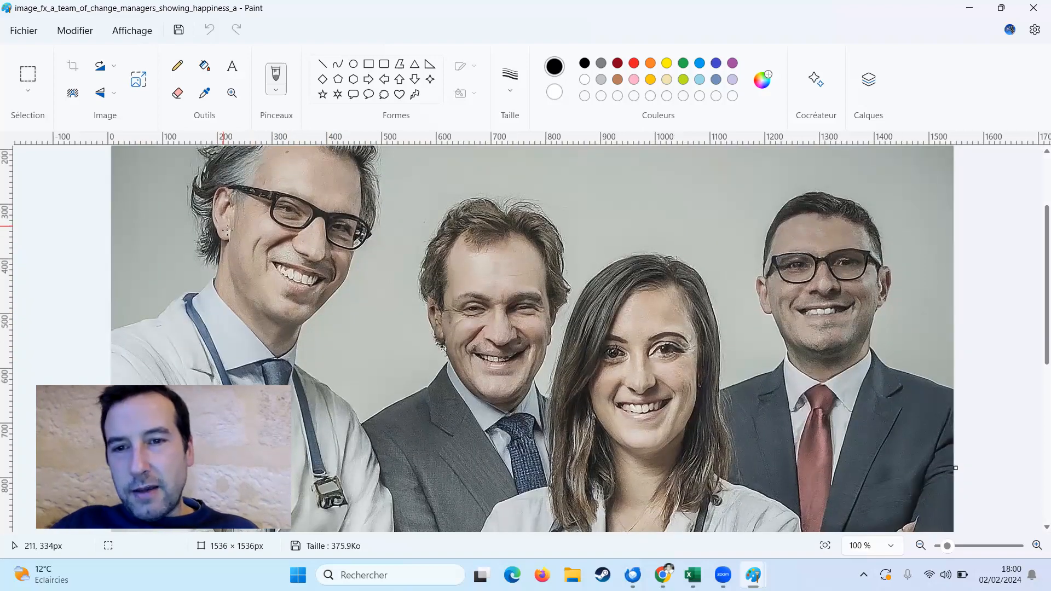
pyautogui.scroll(3, 227, 230)
pyautogui.scroll(-3, 226, 230)
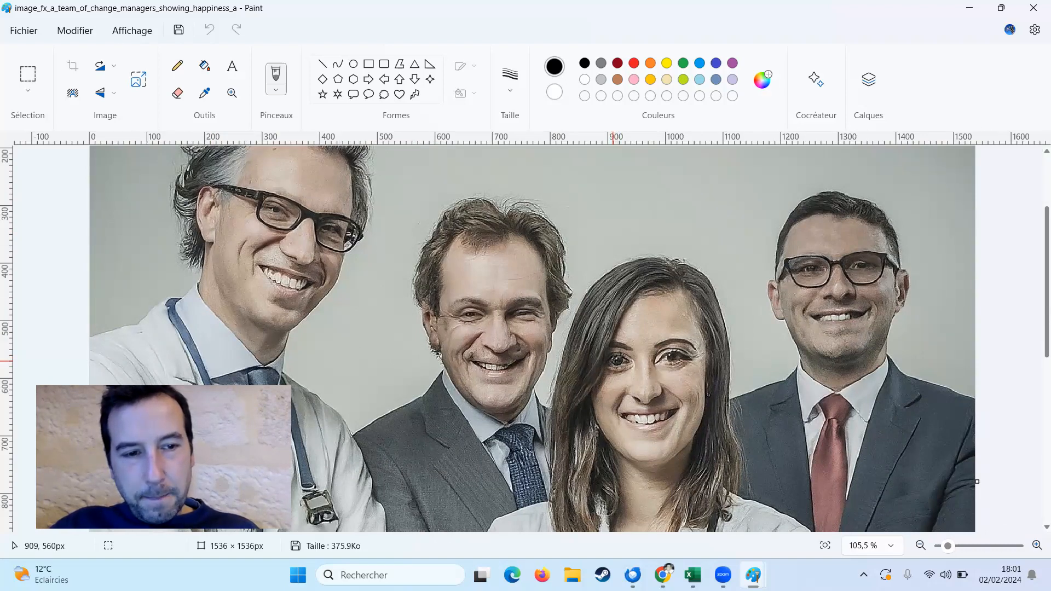
pyautogui.scroll(-5, 785, 350)
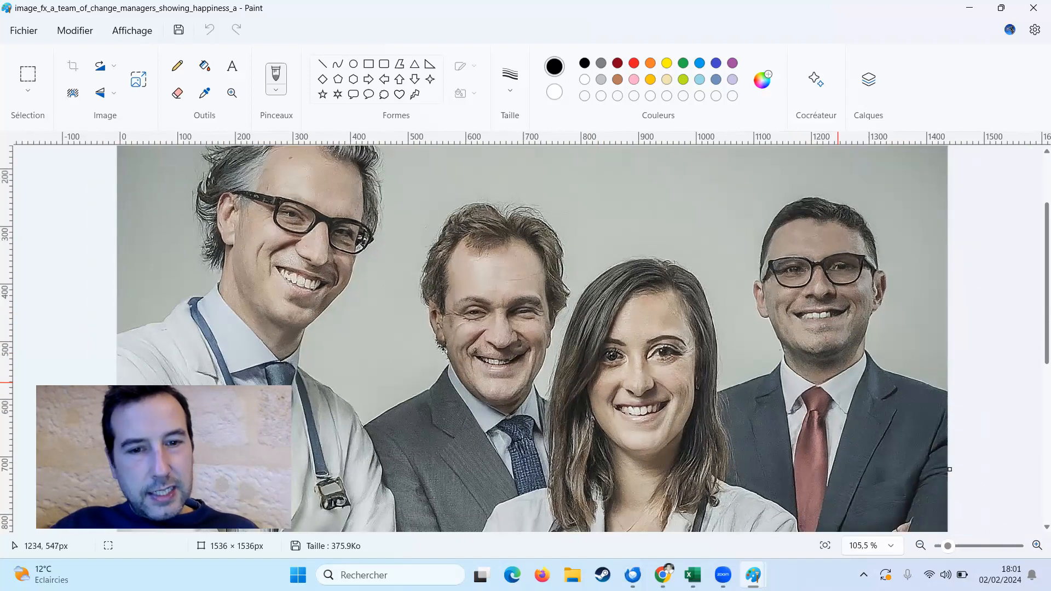
pyautogui.scroll(-1, 785, 355)
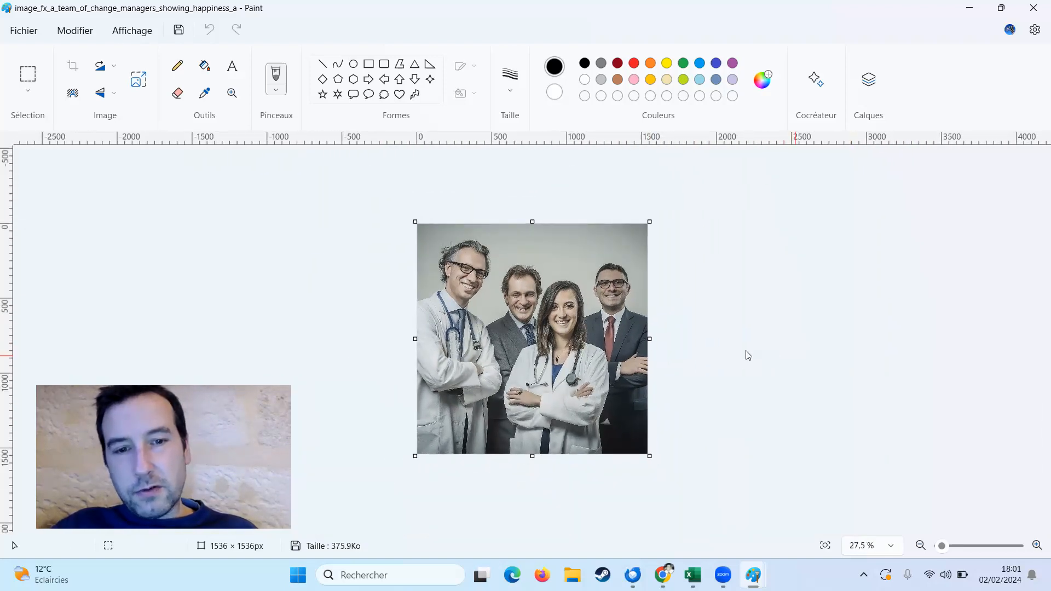
pyautogui.scroll(1, 747, 355)
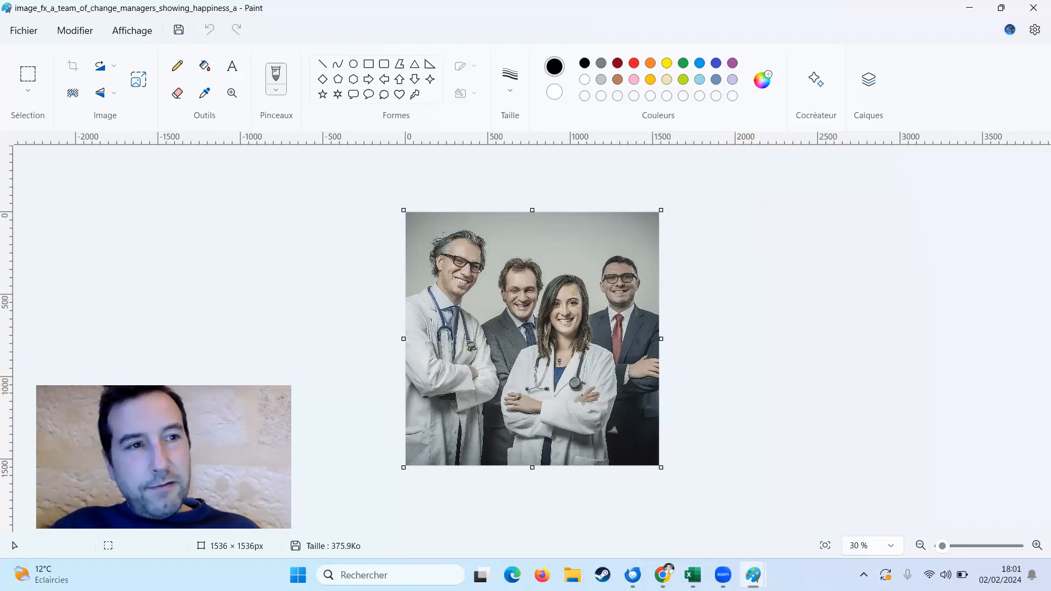
# Switch back to the ImageFX results for the change managers and doctors prompt
pyautogui.click(663, 575)
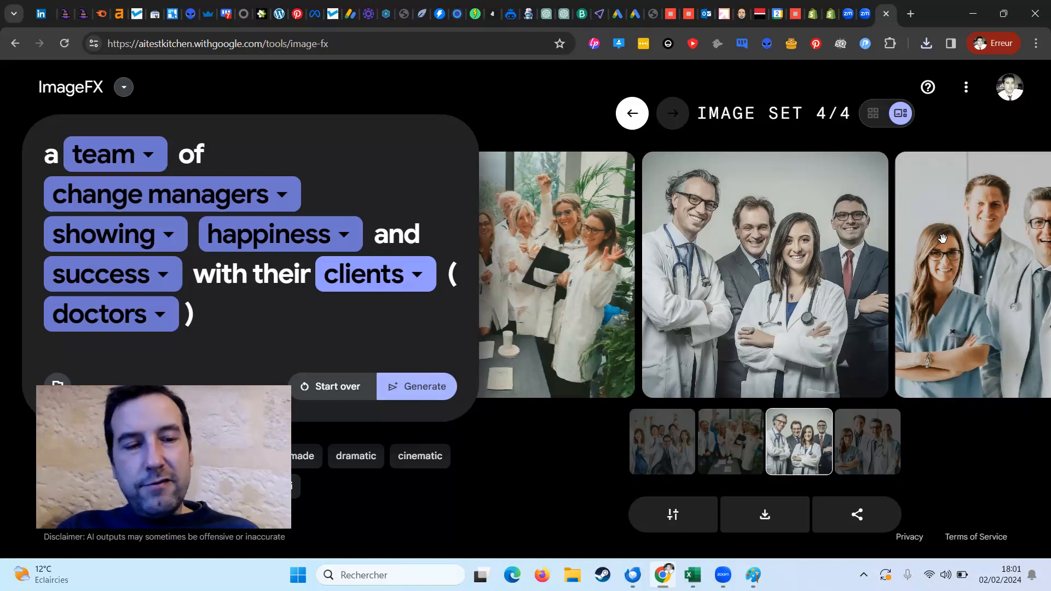
pyautogui.moveTo(766, 206)
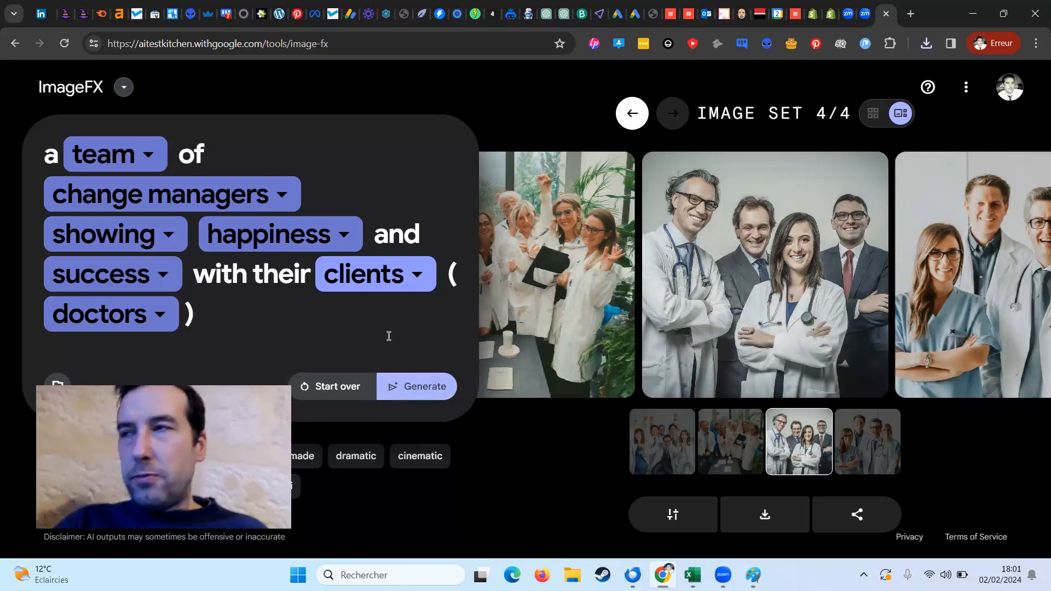
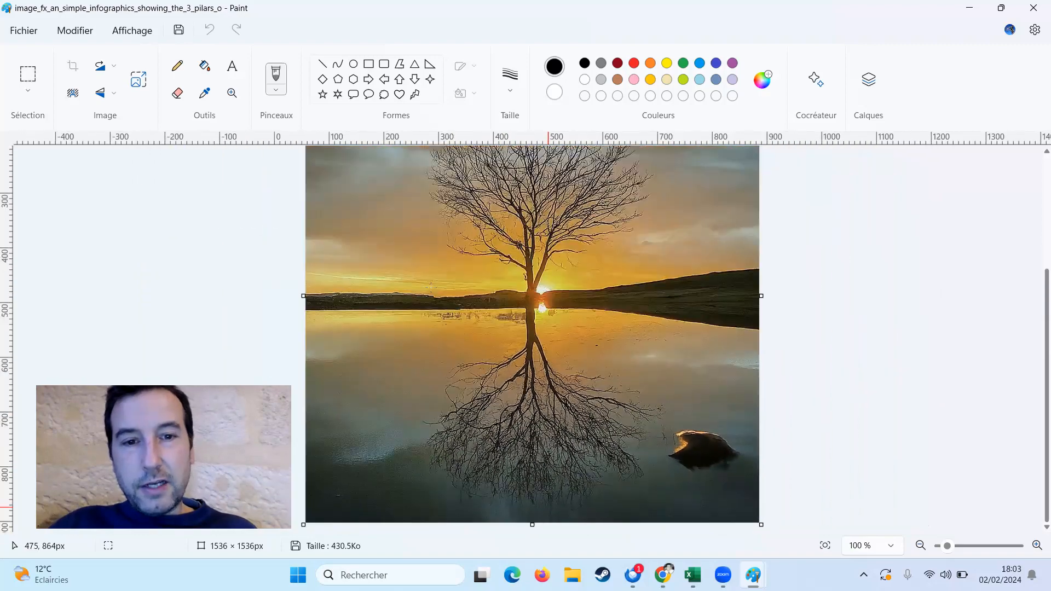
# View the downloaded picture of the tree reflected in water at sunset in Paint
pyautogui.scroll(1, 530, 255)
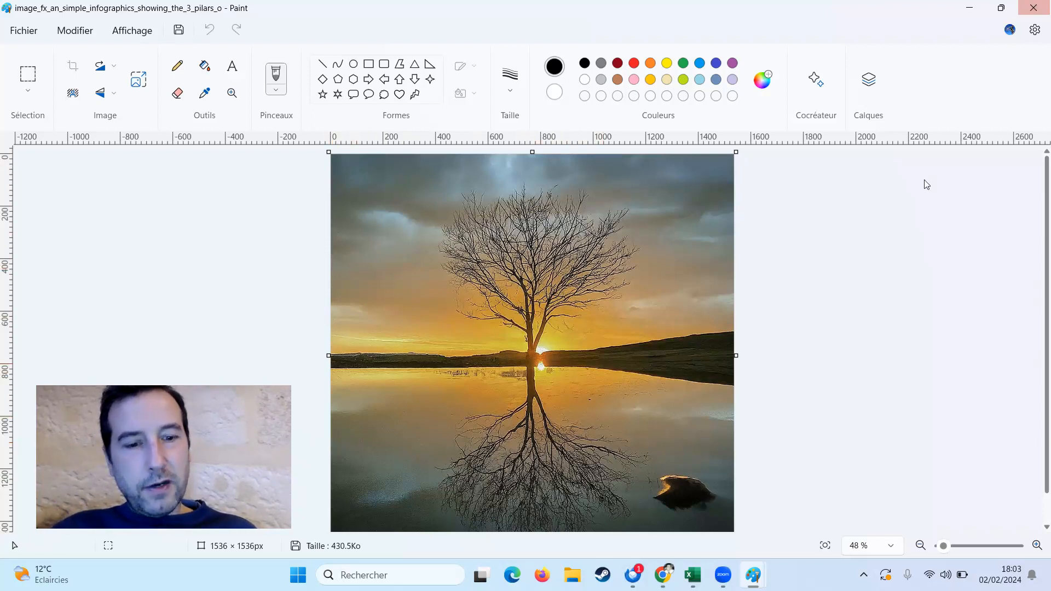
# Switch back to the ImageFX results, select the circular chalkboard infographic, download it and open the file in Paint
pyautogui.click(584, 576)
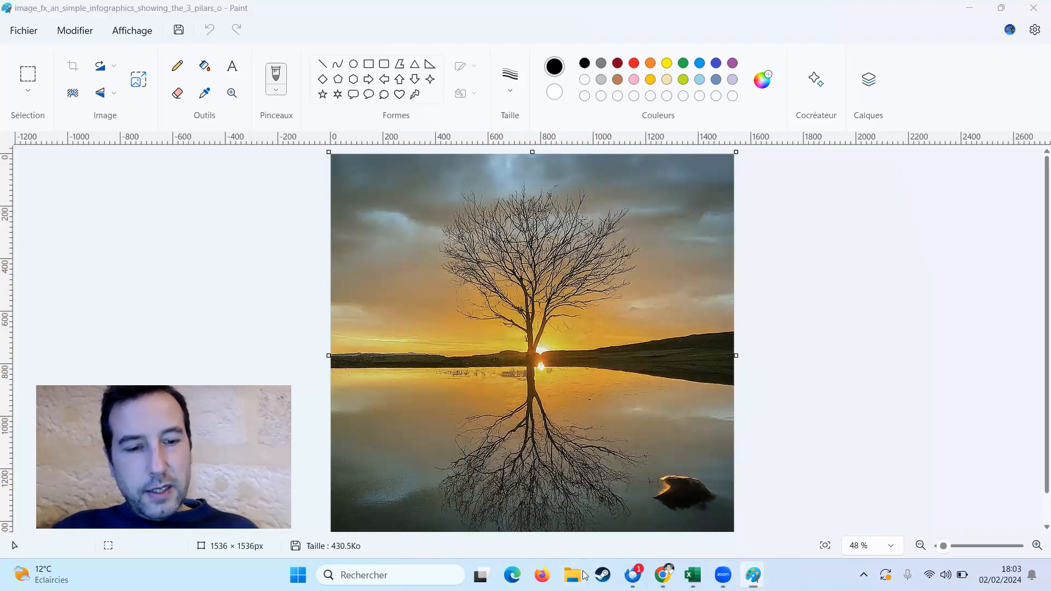
pyautogui.hotkey('alt', 'Tab')
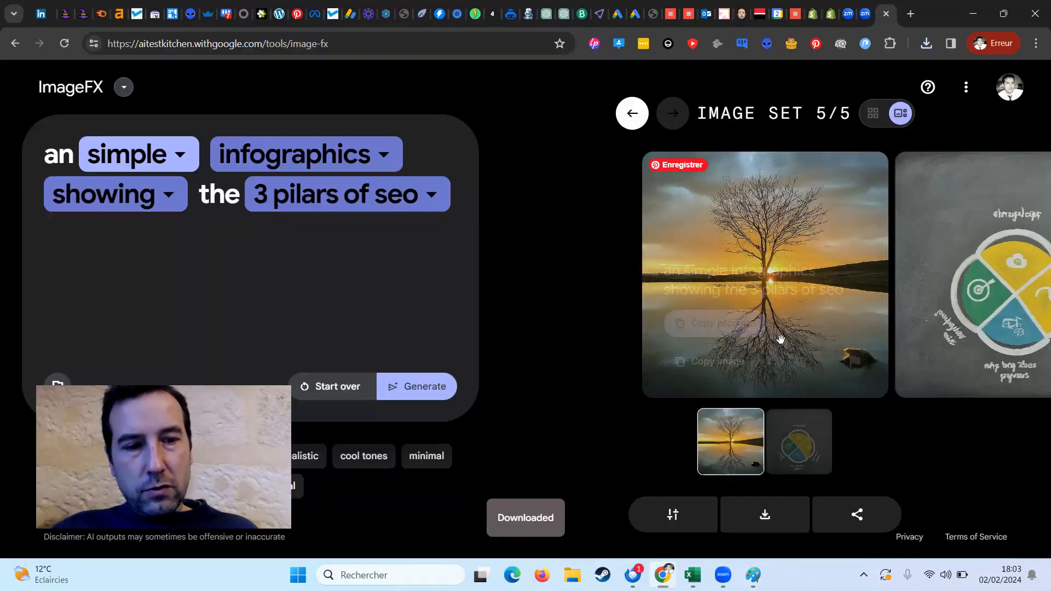
pyautogui.click(807, 446)
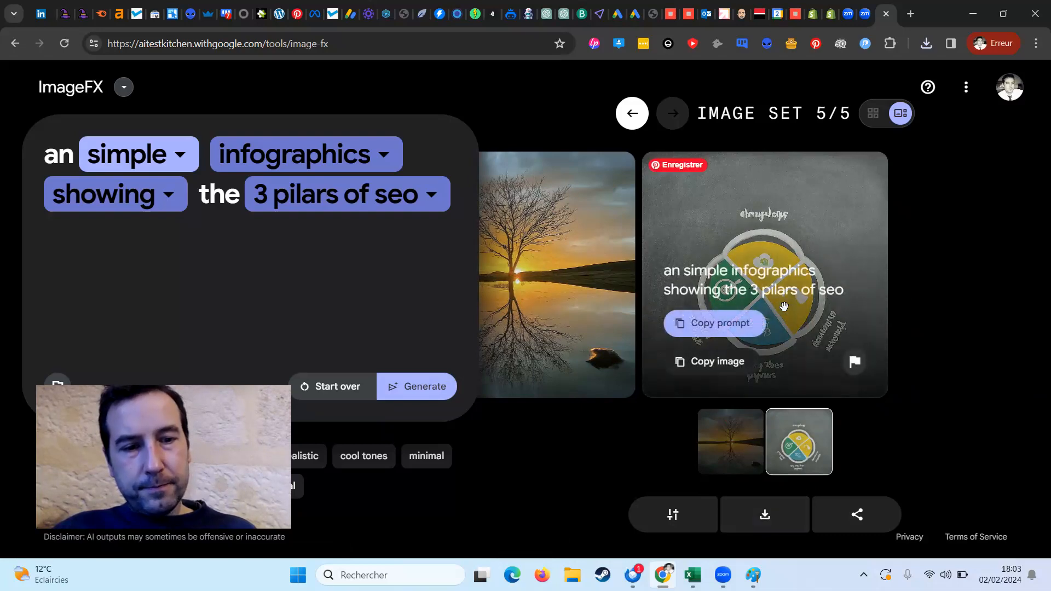
pyautogui.click(753, 519)
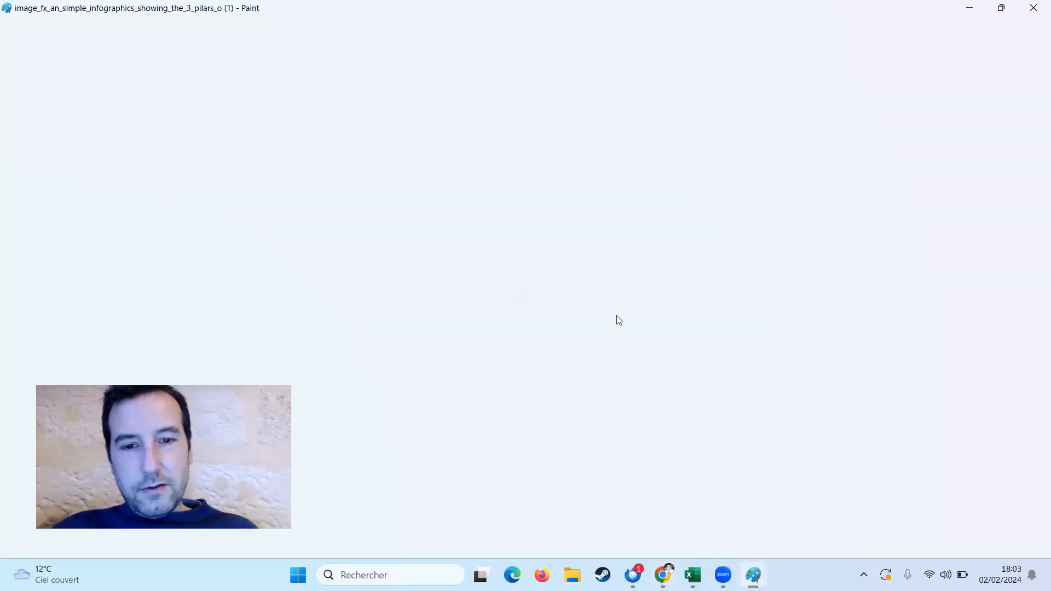
# Examine the lettering and icons of the downloaded chalkboard infographic, both up close and as a whole
pyautogui.scroll(-3, 630, 325)
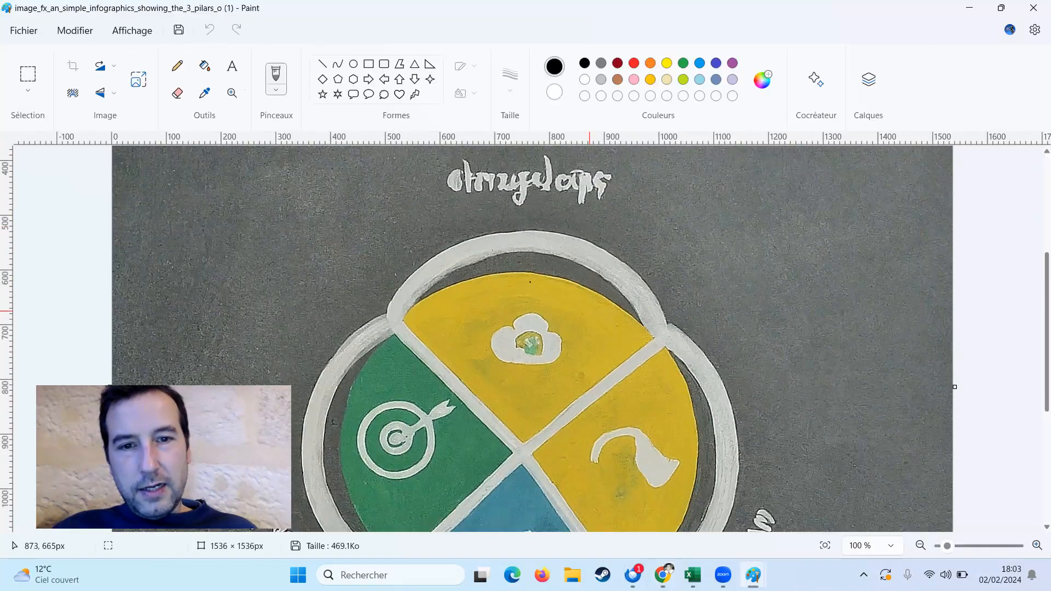
pyautogui.scroll(-4, 513, 235)
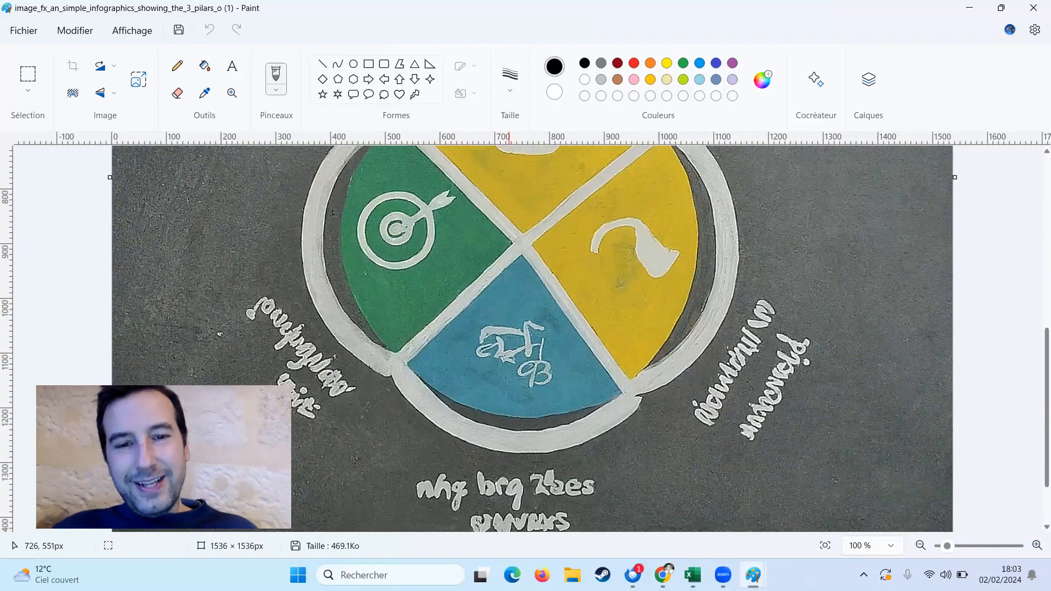
pyautogui.scroll(2, 526, 322)
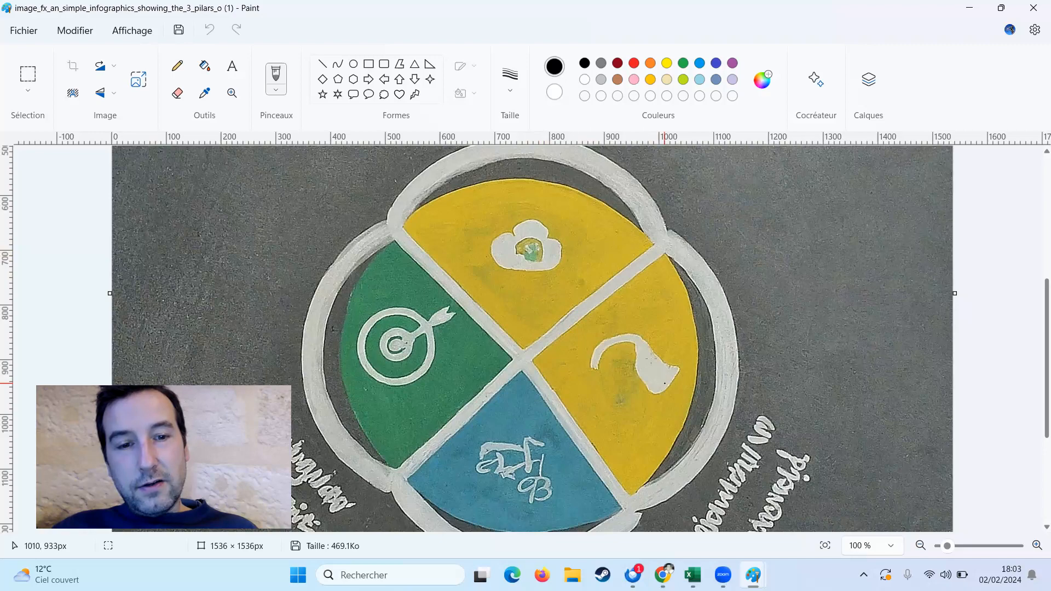
pyautogui.scroll(-5, 680, 322)
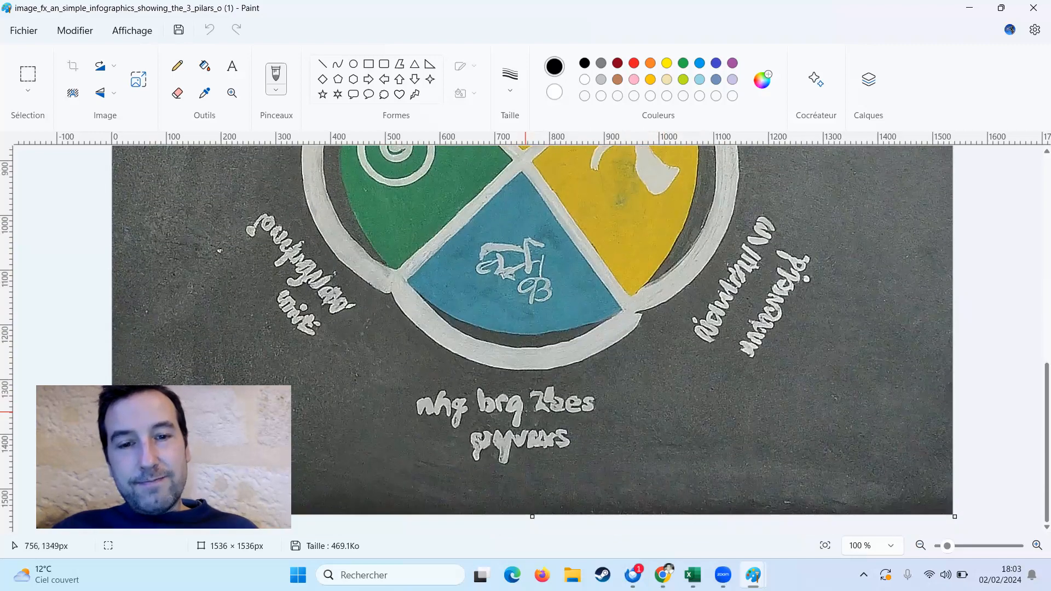
pyautogui.scroll(-3, 528, 440)
pyautogui.scroll(-3, 528, 439)
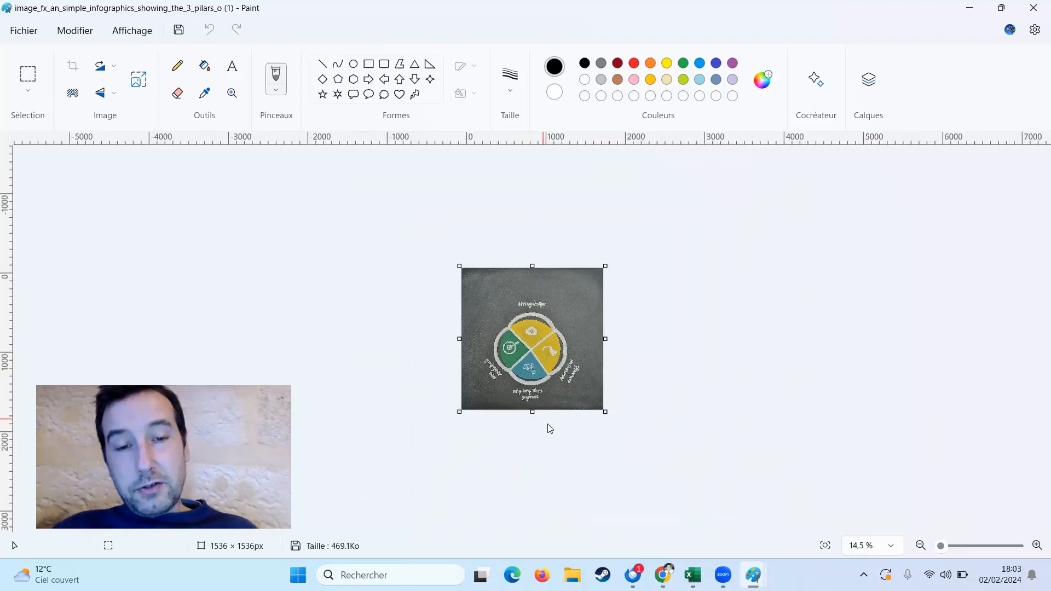
pyautogui.scroll(3, 546, 427)
pyautogui.scroll(2, 507, 315)
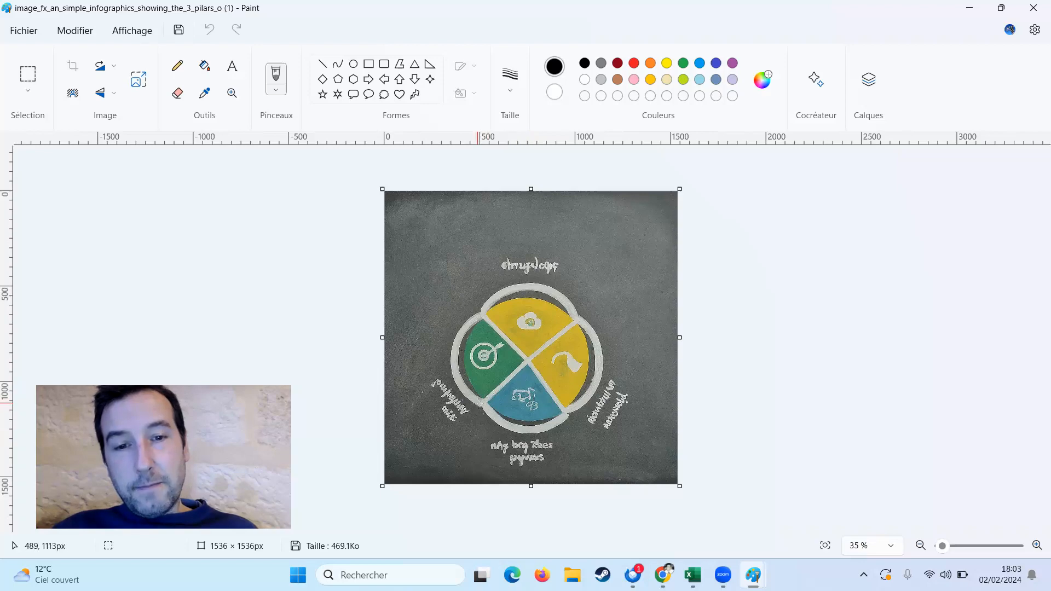
pyautogui.scroll(1, 479, 404)
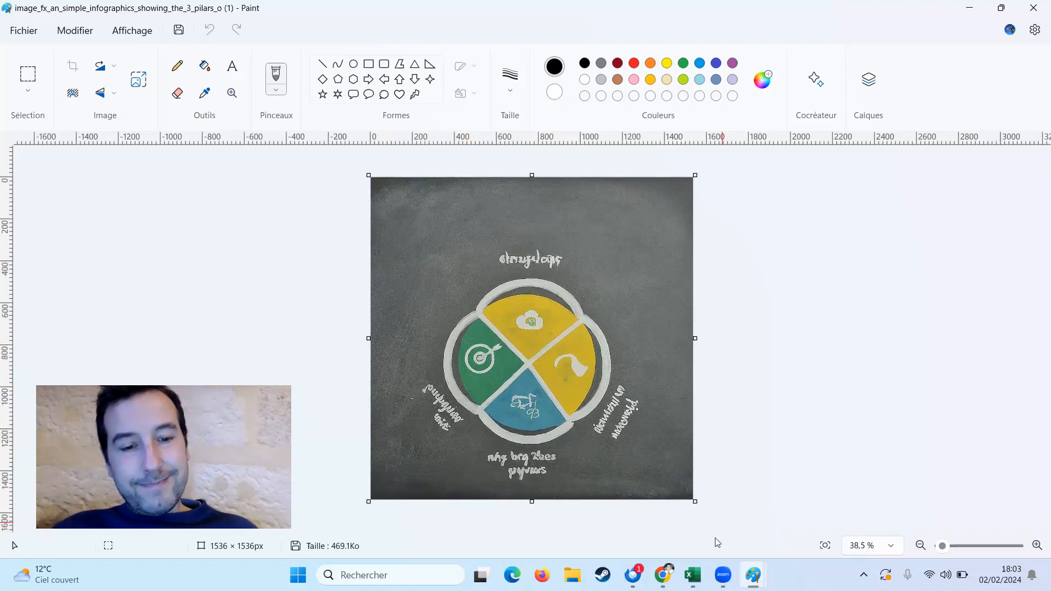
# Return to ImageFX and clear the whole SEO infographic prompt
pyautogui.click(663, 575)
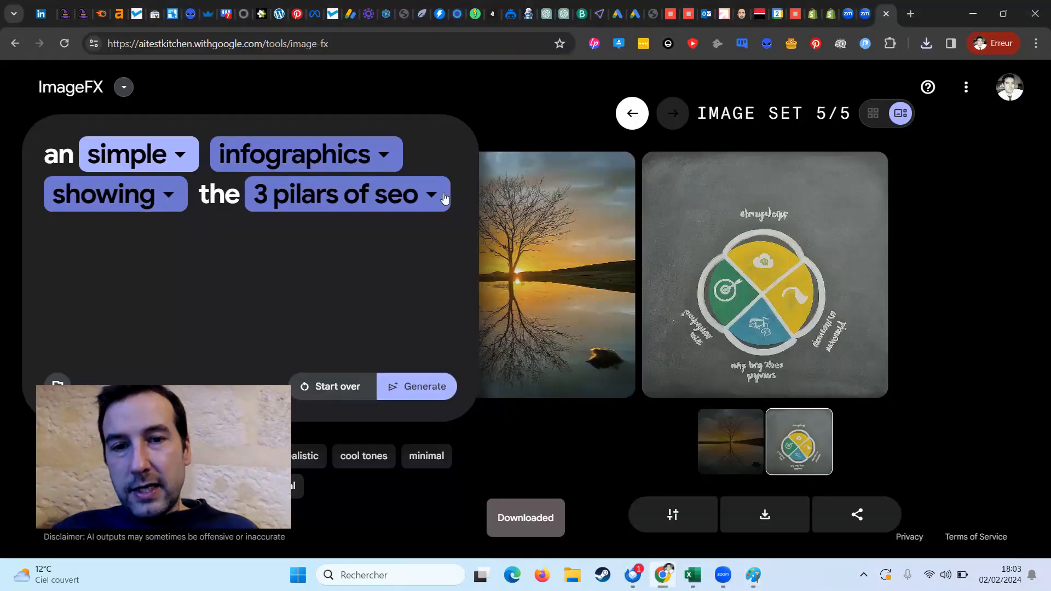
pyautogui.click(439, 188)
pyautogui.press('BackSpace')
pyautogui.press('BackSpace')
pyautogui.press('BackSpace')
pyautogui.press('BackSpace')
pyautogui.press('BackSpace')
pyautogui.press('BackSpace')
pyautogui.press('BackSpace')
pyautogui.press('BackSpace')
pyautogui.press('BackSpace')
pyautogui.press('BackSpace')
pyautogui.press('BackSpace')
pyautogui.press('BackSpace')
pyautogui.press('BackSpace')
pyautogui.press('BackSpace')
pyautogui.press('BackSpace')
pyautogui.press('BackSpace')
pyautogui.press('BackSpace')
pyautogui.press('BackSpace')
pyautogui.press('BackSpace')
pyautogui.press('BackSpace')
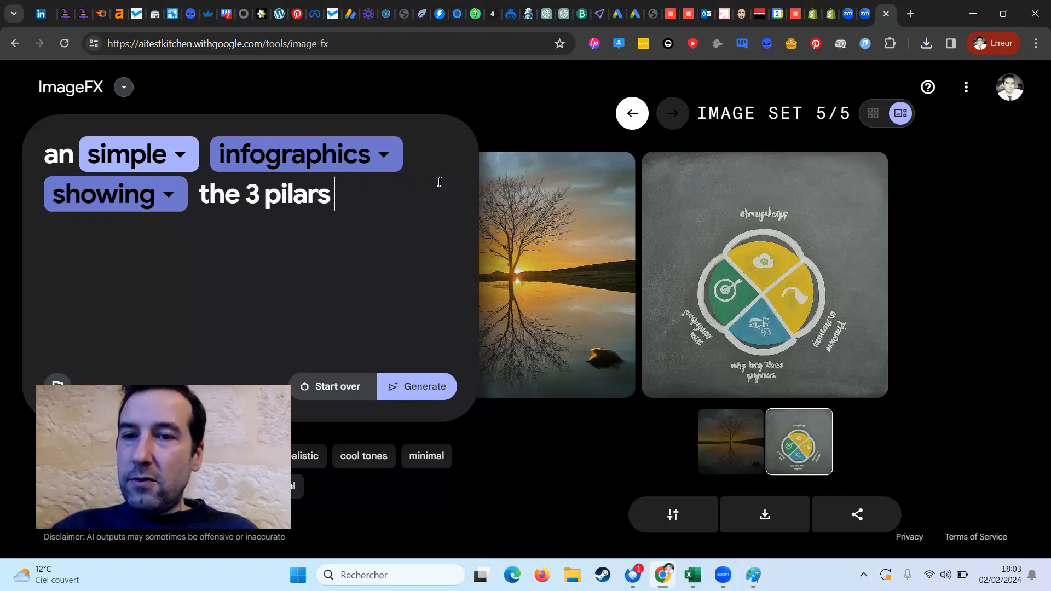
pyautogui.press('BackSpace')
pyautogui.press('BackSpace')
pyautogui.press('BackSpace')
pyautogui.press('BackSpace')
pyautogui.press('BackSpace')
pyautogui.press('BackSpace')
pyautogui.press('BackSpace')
pyautogui.press('BackSpace')
pyautogui.press('BackSpace')
pyautogui.press('BackSpace')
pyautogui.press('BackSpace')
pyautogui.press('BackSpace')
pyautogui.press('BackSpace')
pyautogui.press('BackSpace')
pyautogui.press('BackSpace')
pyautogui.press('BackSpace')
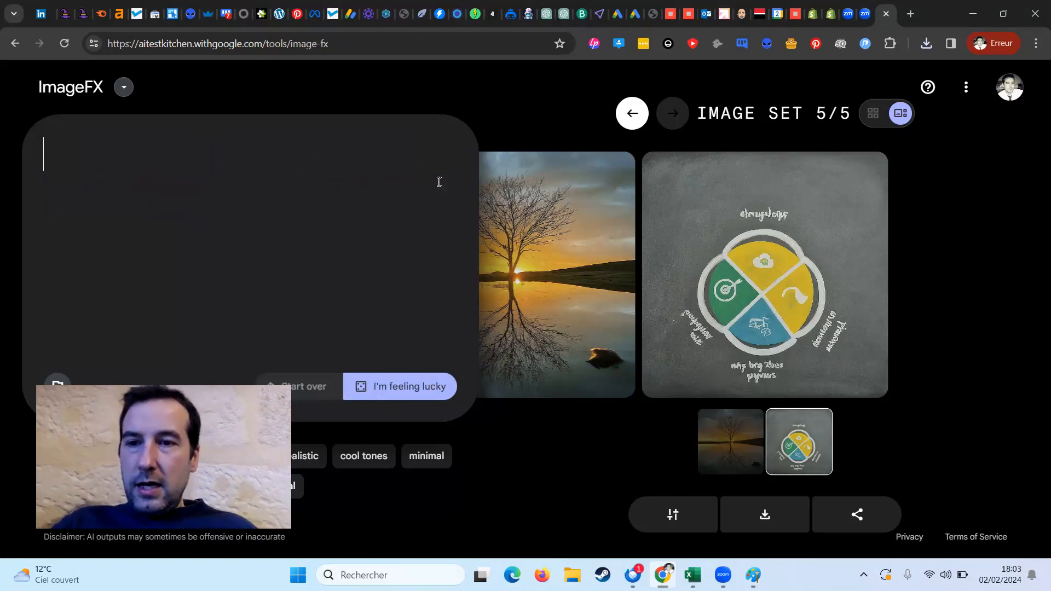
# Begin a new prompt with "a photo taken by an influencer"
pyautogui.write('une p')
pyautogui.press('BackSpace')
pyautogui.press('BackSpace')
pyautogui.press('BackSpace')
pyautogui.press('BackSpace')
pyautogui.press('BackSpace')
pyautogui.write('a ph')
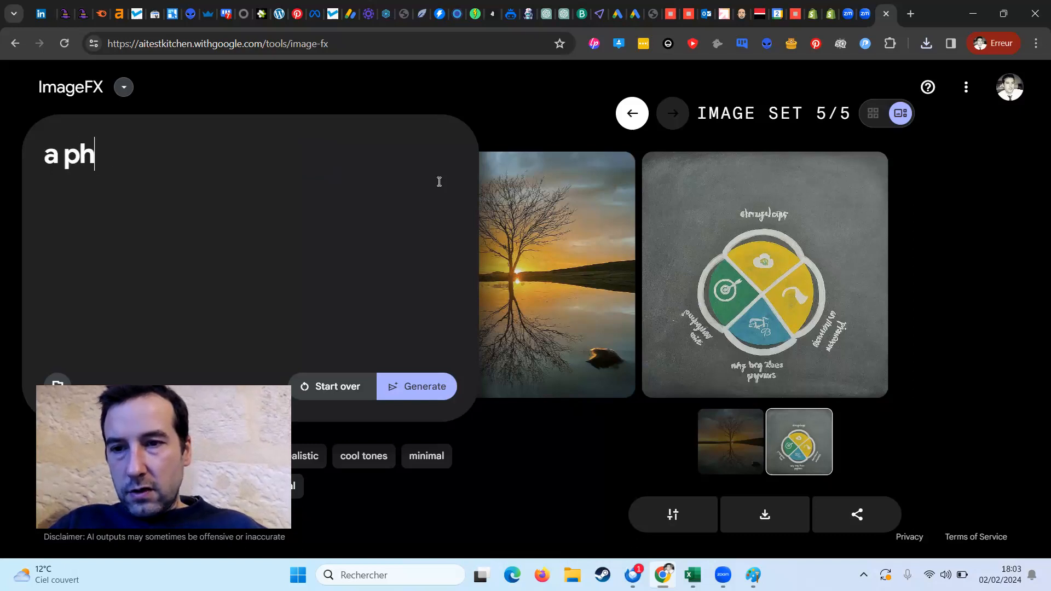
pyautogui.write('oto taken')
pyautogui.write(' by an inflyu')
pyautogui.press('BackSpace')
pyautogui.write('in')
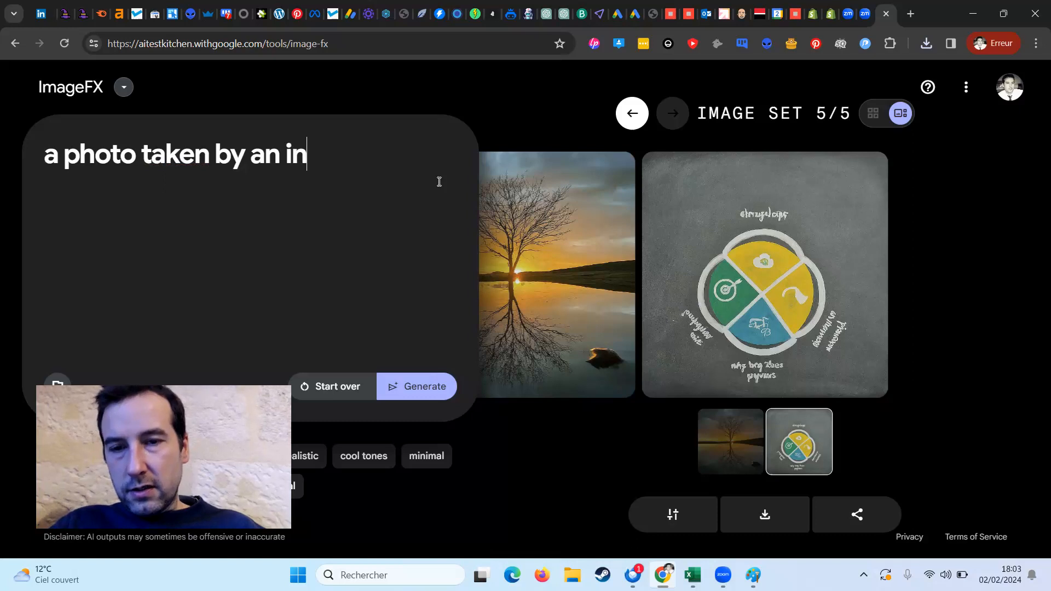
pyautogui.write('flyue')
pyautogui.press('BackSpace')
pyautogui.press('BackSpace')
pyautogui.press('BackSpace')
pyautogui.write('uenceu showrio')
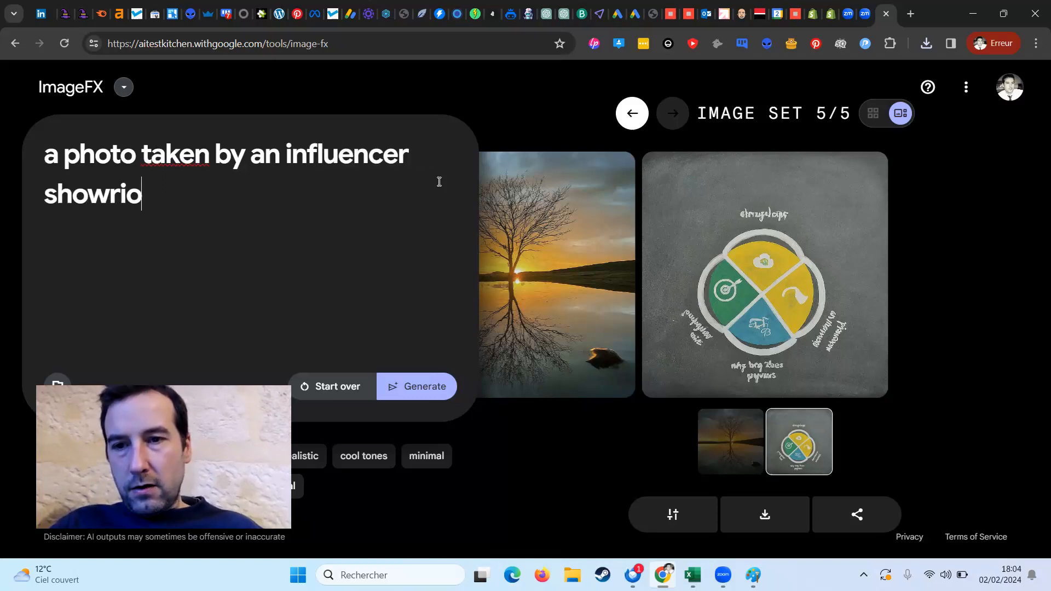
# Replace "taken by an" with "for instagram of an" and correct the prompt's last word to "showing"
pyautogui.hotkey('shift', 'Right')
pyautogui.hotkey('shift', 'Right')
pyautogui.hotkey('shift', 'Right')
pyautogui.hotkey('shift', 'Right')
pyautogui.hotkey('shift', 'Right')
pyautogui.hotkey('shift', 'Right')
pyautogui.hotkey('shift', 'Right')
pyautogui.hotkey('shift', 'Right')
pyautogui.hotkey('shift', 'Right')
pyautogui.hotkey('shift', 'Right')
pyautogui.hotkey('shift', 'Right')
pyautogui.hotkey('shift', 'Right')
pyautogui.hotkey('shift', 'Right')
pyautogui.hotkey('shift', 'Left')
pyautogui.hotkey('shift', 'Left')
pyautogui.hotkey('shift', 'Left')
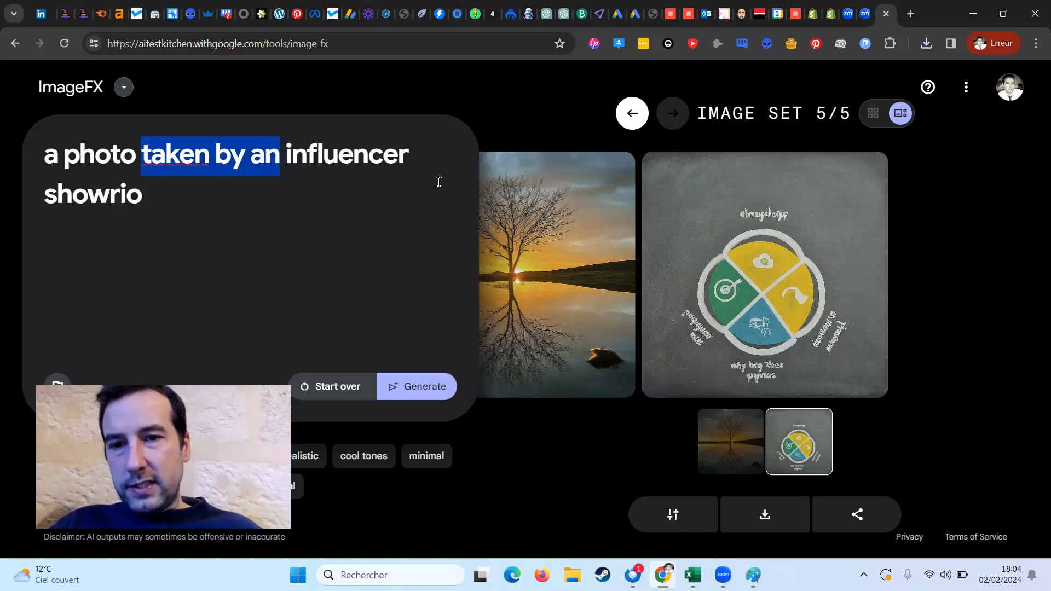
pyautogui.write('for instrag')
pyautogui.press('BackSpace')
pyautogui.press('BackSpace')
pyautogui.press('BackSpace')
pyautogui.write('agram of an')
pyautogui.press('BackSpace')
pyautogui.press('BackSpace')
pyautogui.press('BackSpace')
pyautogui.write('wing ')
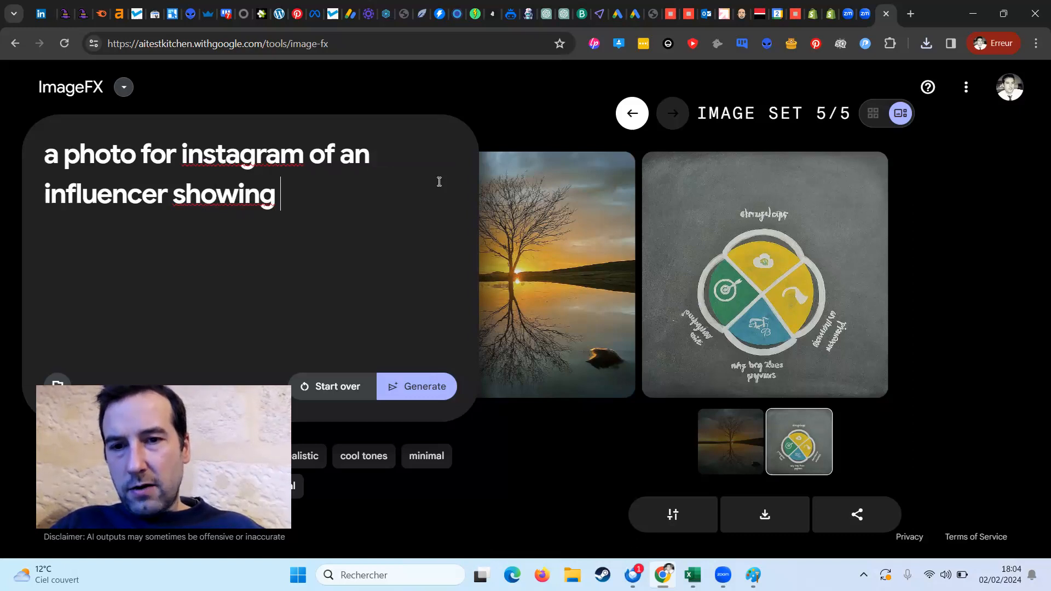
# Complete the prompt with "how happy and fit she is doing Yoga in Bali" and generate the images
pyautogui.write('how happy and')
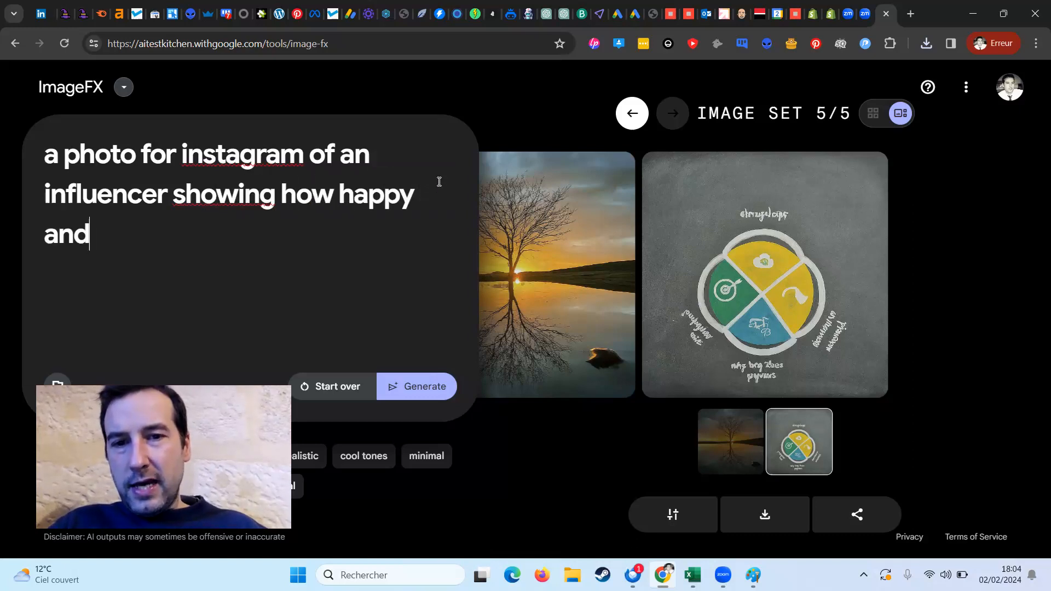
pyautogui.write(' fit she')
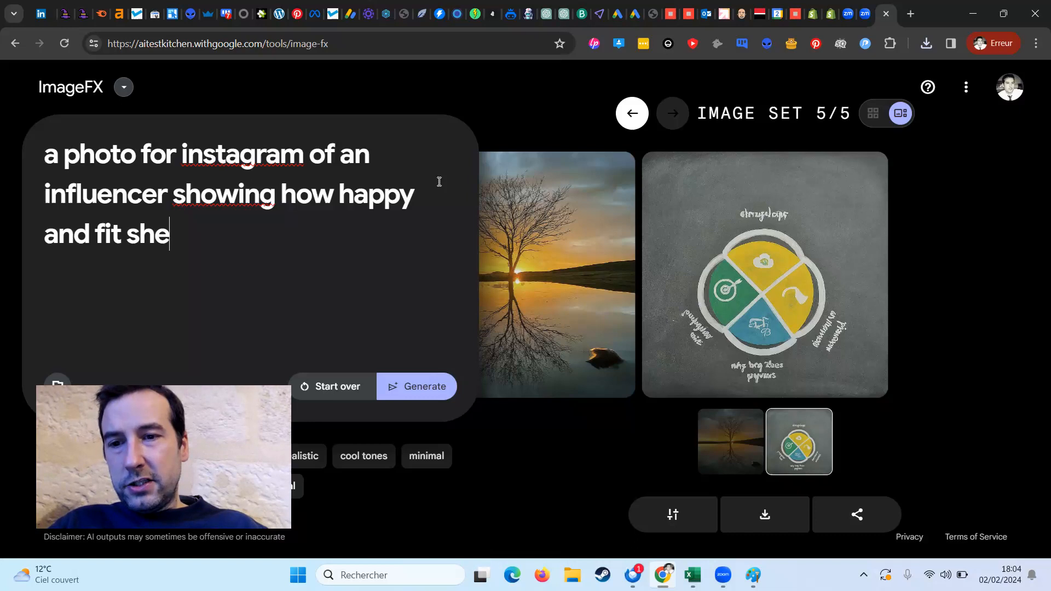
pyautogui.write(' is doi')
pyautogui.press('BackSpace')
pyautogui.write('doing')
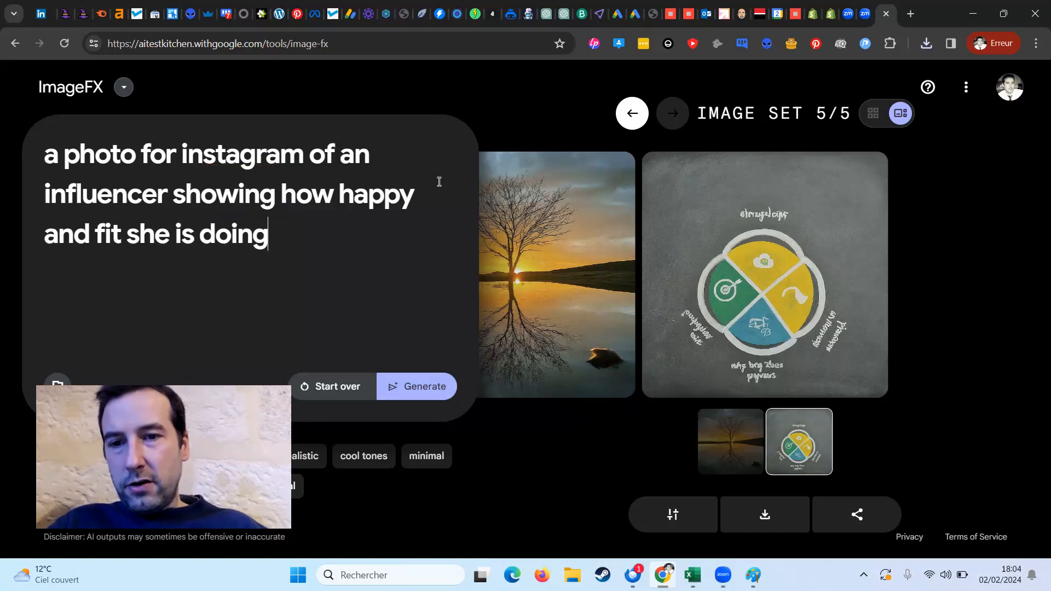
pyautogui.write(' Yoga in Bali')
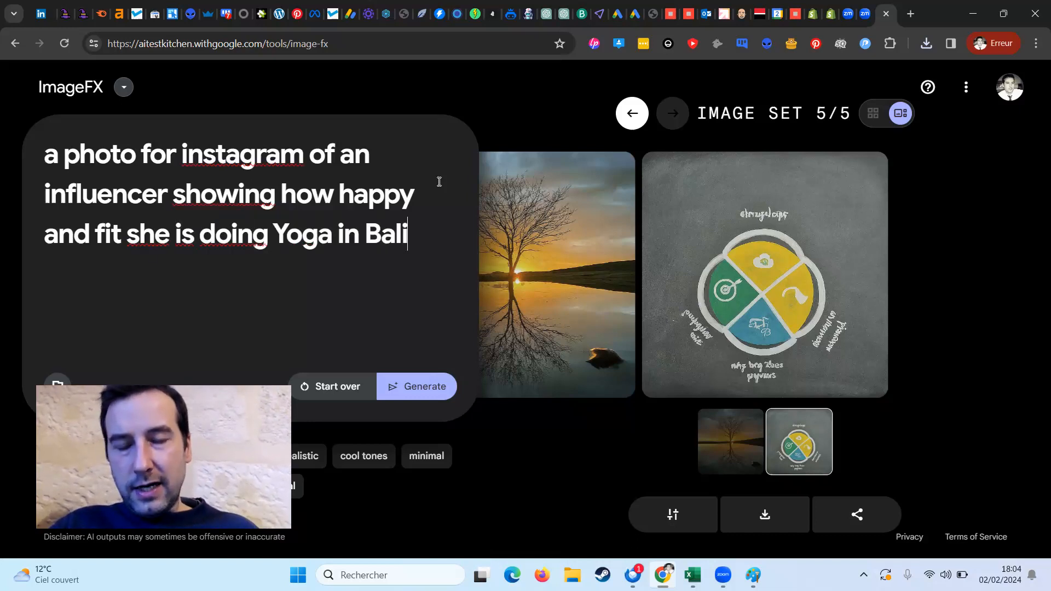
pyautogui.click(422, 391)
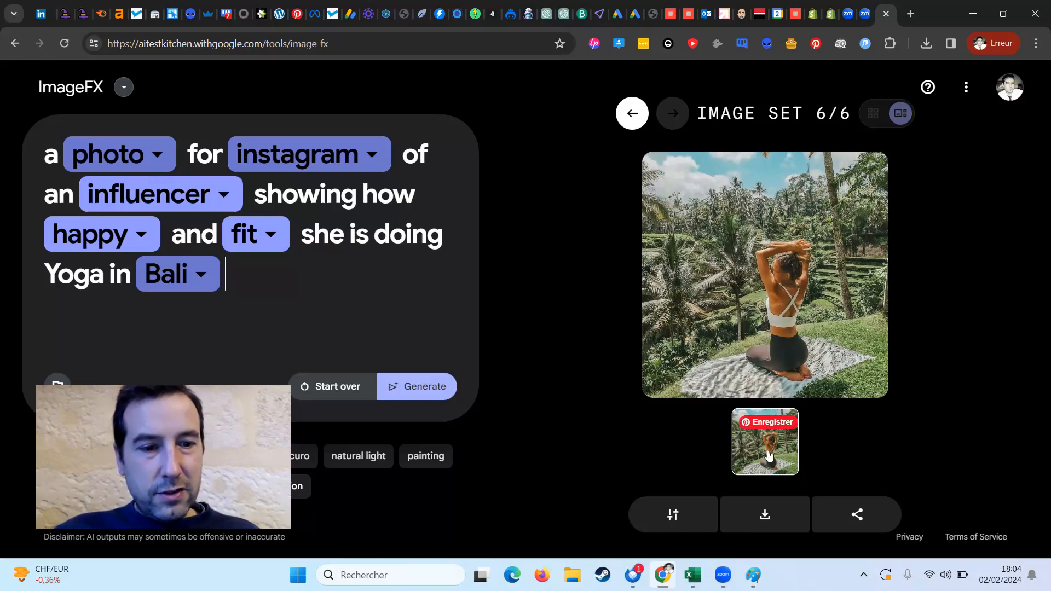
# Download the yoga image, inspect the downloaded file in Paint and close it
pyautogui.click(766, 514)
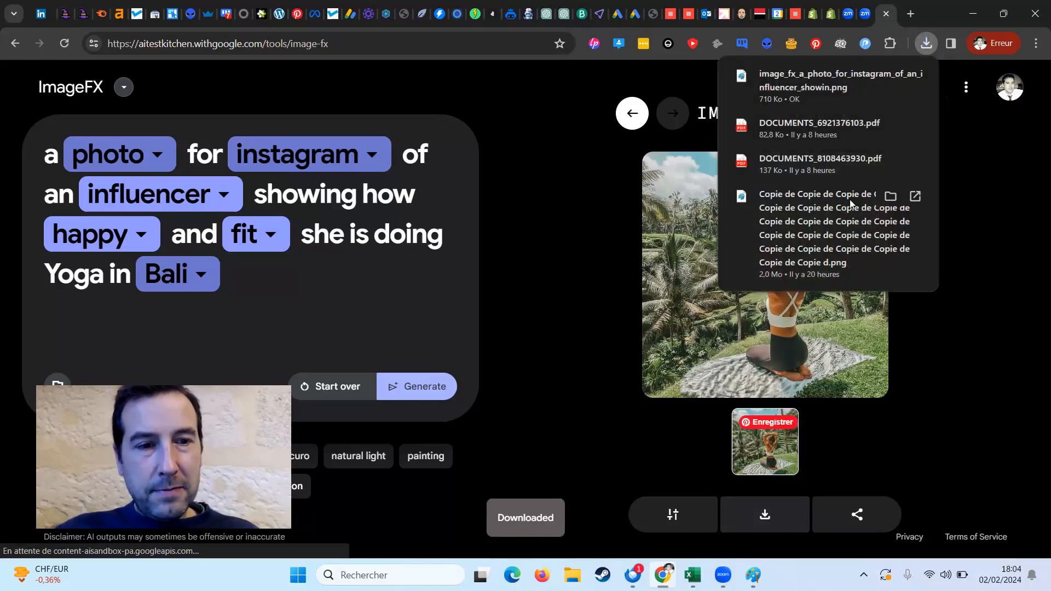
pyautogui.click(821, 85)
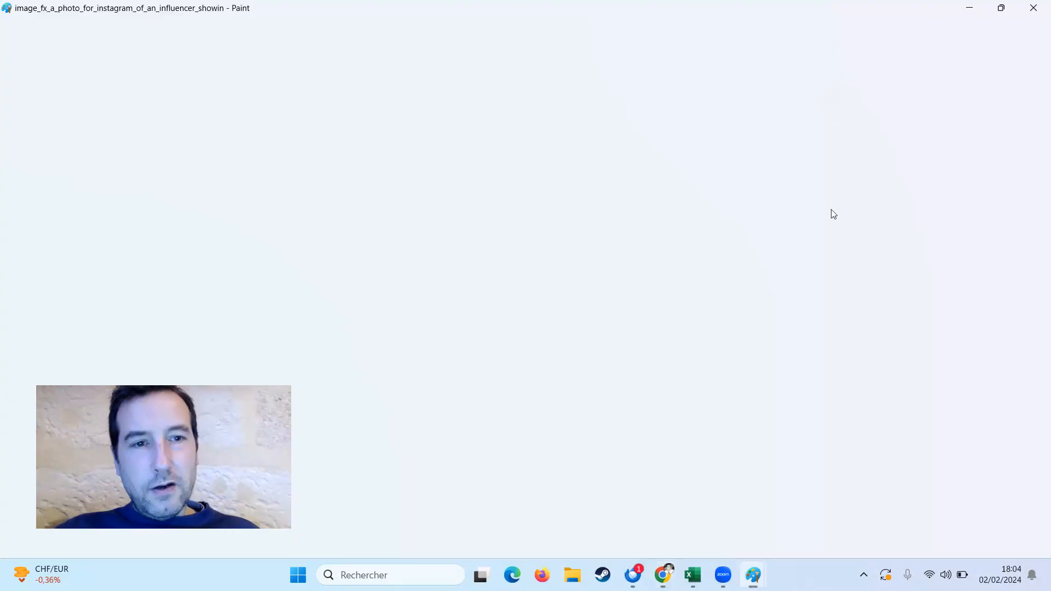
pyautogui.scroll(-5, 613, 318)
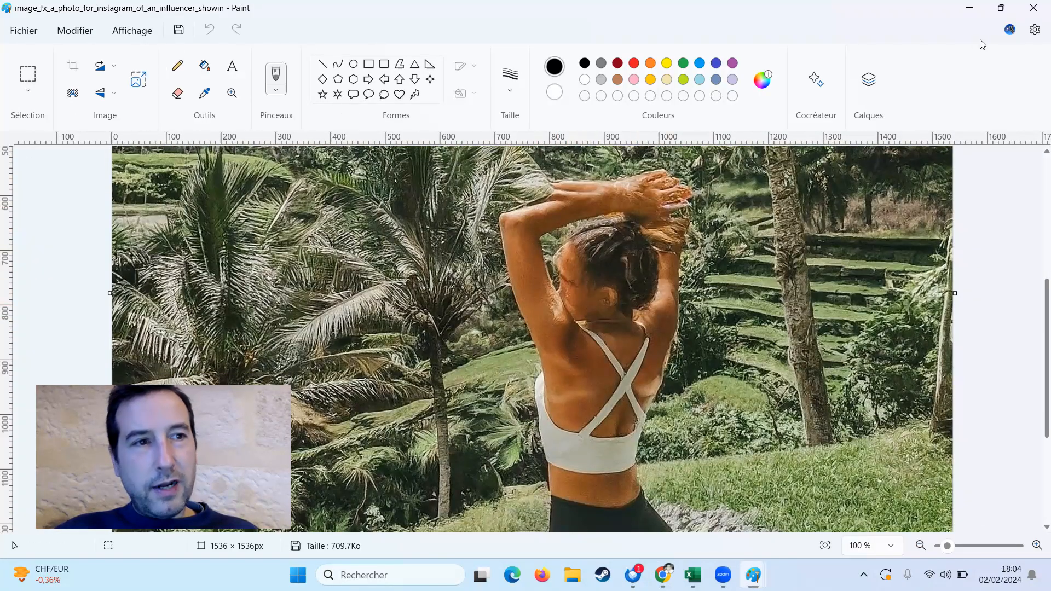
pyautogui.click(1034, 14)
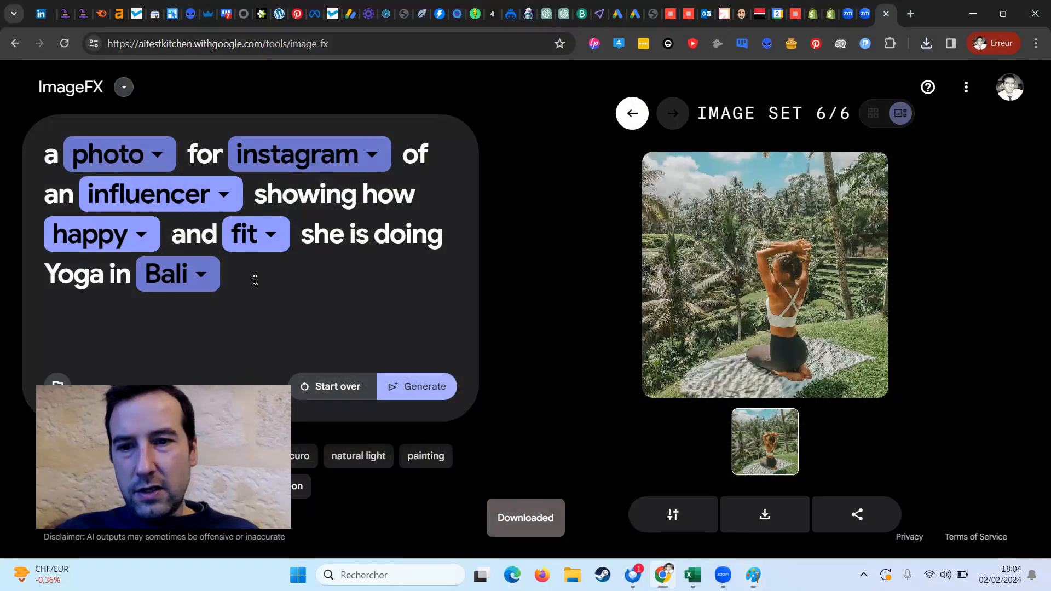
# Delete the yoga influencer prompt back to "a photo"
pyautogui.press('BackSpace')
pyautogui.press('BackSpace')
pyautogui.press('BackSpace')
pyautogui.press('BackSpace')
pyautogui.press('BackSpace')
pyautogui.press('BackSpace')
pyautogui.press('BackSpace')
pyautogui.press('BackSpace')
pyautogui.press('BackSpace')
pyautogui.press('BackSpace')
pyautogui.press('BackSpace')
pyautogui.press('BackSpace')
pyautogui.press('BackSpace')
pyautogui.press('BackSpace')
pyautogui.press('BackSpace')
pyautogui.press('BackSpace')
pyautogui.press('BackSpace')
pyautogui.press('BackSpace')
pyautogui.press('BackSpace')
pyautogui.press('BackSpace')
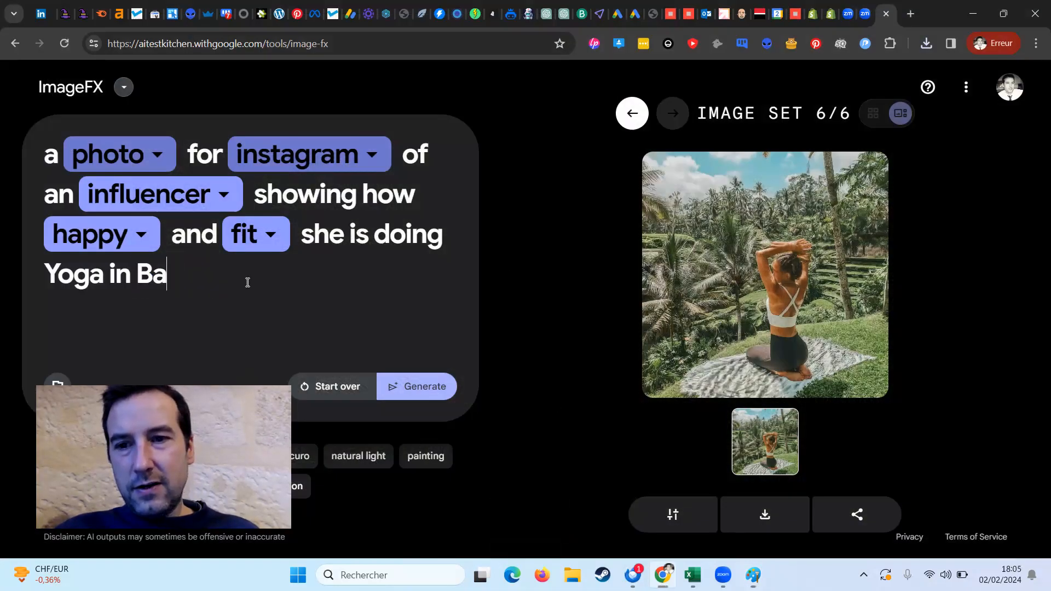
pyautogui.press('BackSpace')
pyautogui.press('BackSpace')
pyautogui.press('BackSpace')
pyautogui.press('BackSpace')
pyautogui.press('BackSpace')
pyautogui.press('BackSpace')
pyautogui.press('BackSpace')
pyautogui.press('BackSpace')
pyautogui.press('BackSpace')
pyautogui.press('BackSpace')
pyautogui.press('BackSpace')
pyautogui.press('BackSpace')
pyautogui.press('BackSpace')
pyautogui.press('BackSpace')
pyautogui.press('BackSpace')
pyautogui.press('BackSpace')
pyautogui.press('BackSpace')
pyautogui.press('BackSpace')
pyautogui.press('BackSpace')
pyautogui.press('BackSpace')
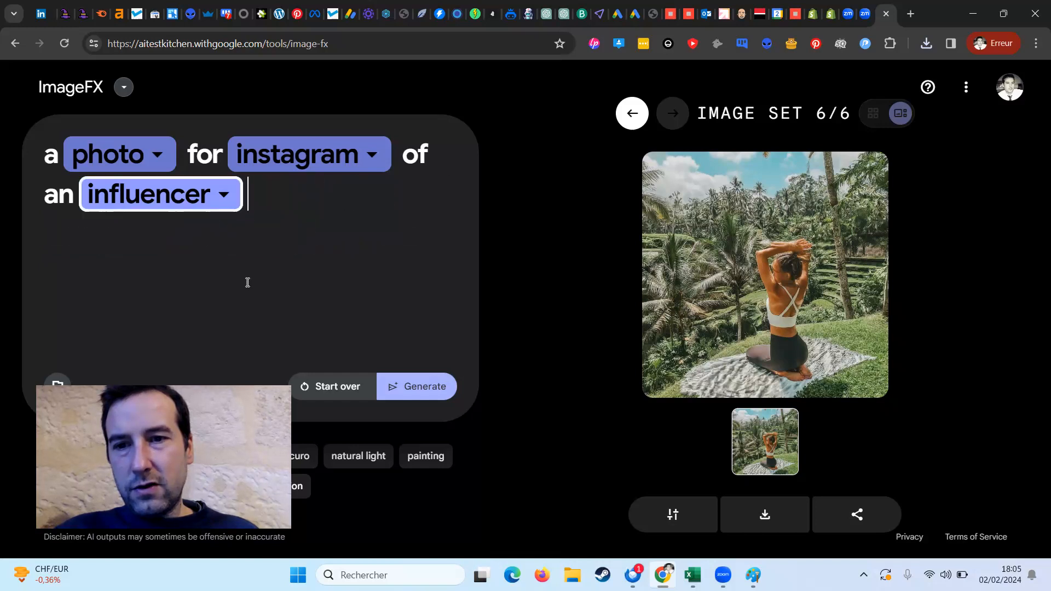
pyautogui.press('BackSpace')
pyautogui.press('BackSpace')
pyautogui.press('BackSpace')
pyautogui.press('BackSpace')
pyautogui.press('BackSpace')
pyautogui.press('BackSpace')
pyautogui.press('BackSpace')
# Complete the prompt with "of a male influencer in suit showing how successful he is with a lot of sport cars" and generate the images
pyautogui.write('of a male influenceu')
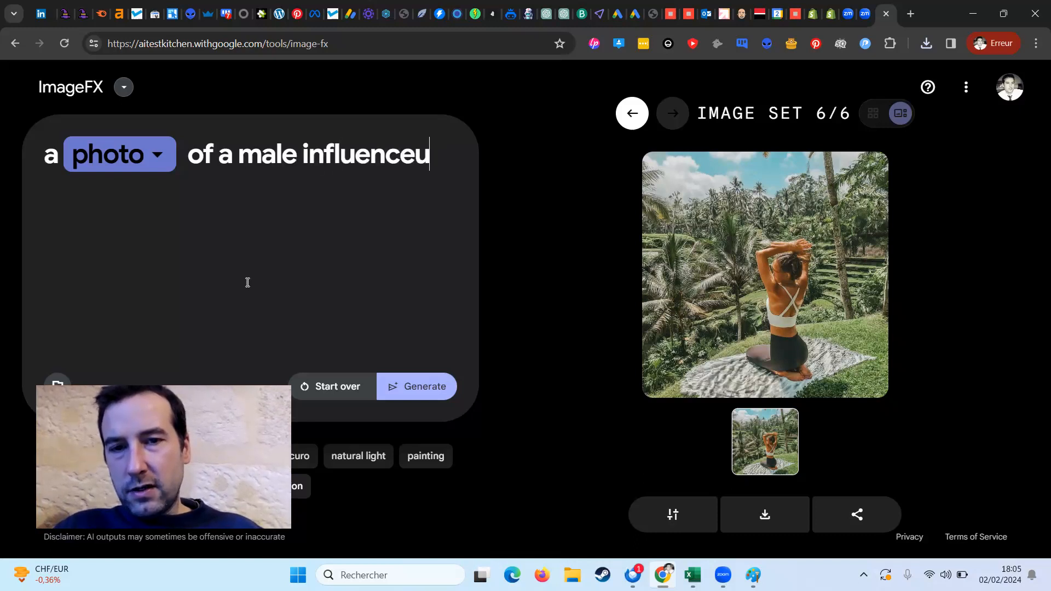
pyautogui.press('BackSpace')
pyautogui.write('r in ')
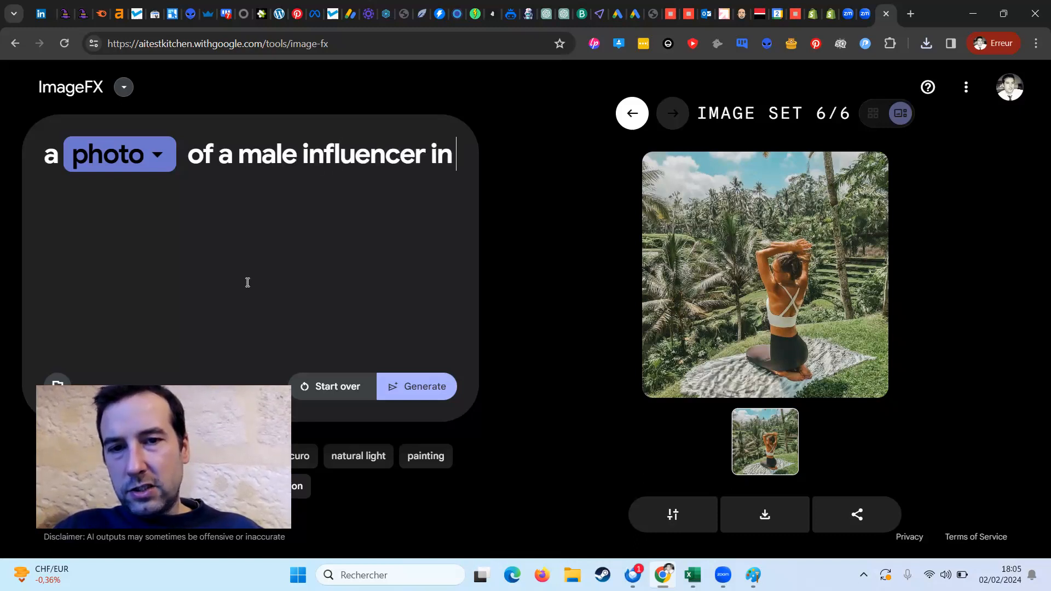
pyautogui.write('suit showing h')
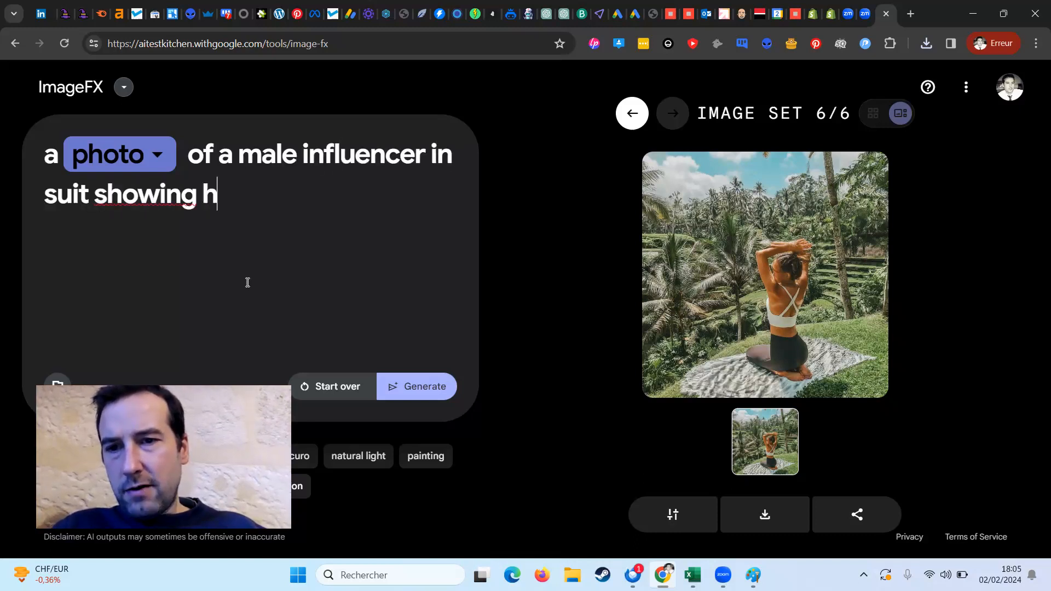
pyautogui.write('ow successfu')
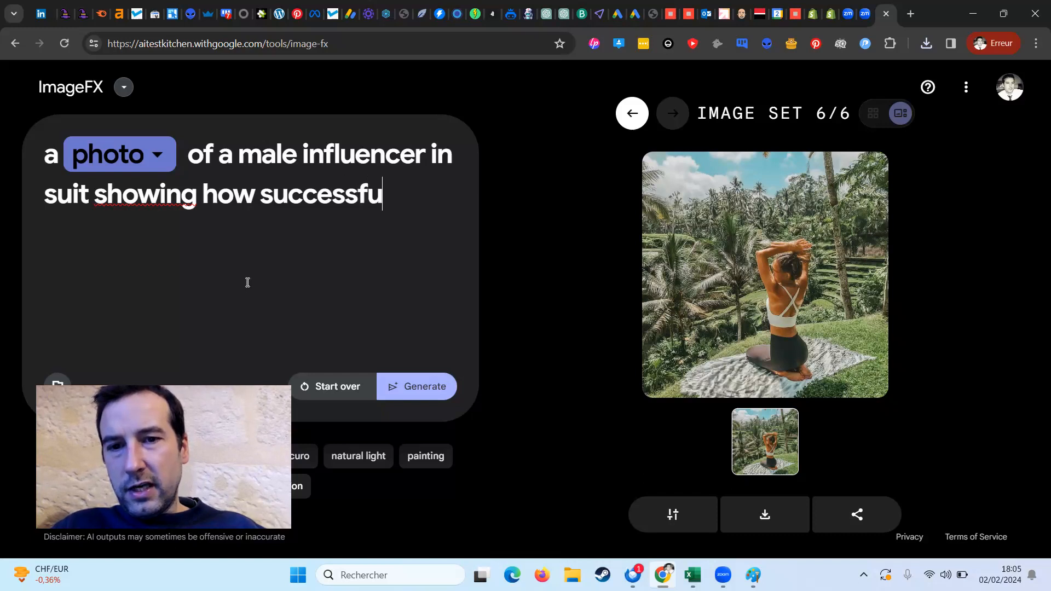
pyautogui.write('l he is with a ')
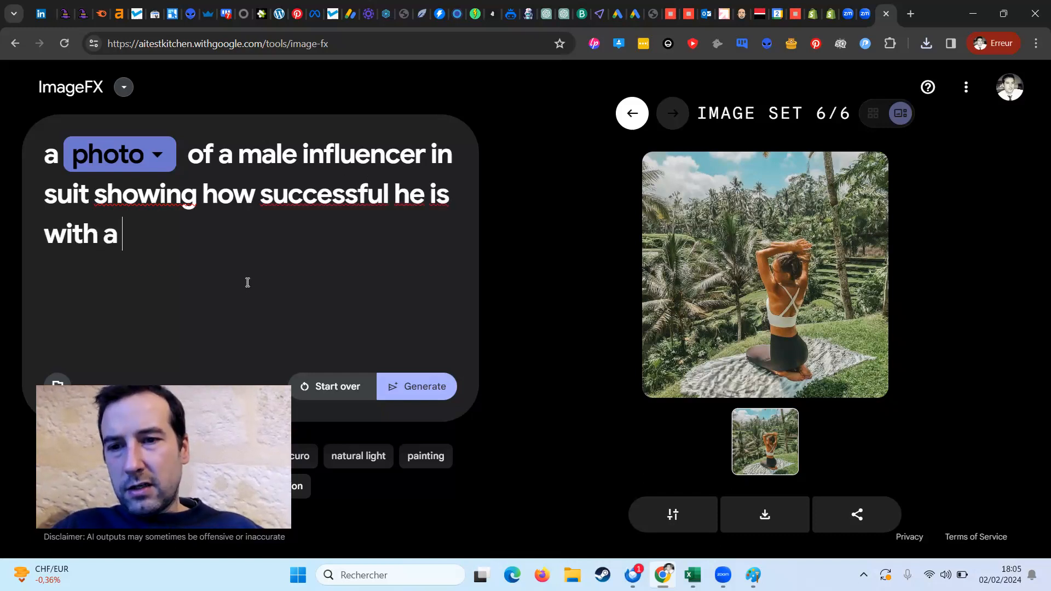
pyautogui.write('lot of')
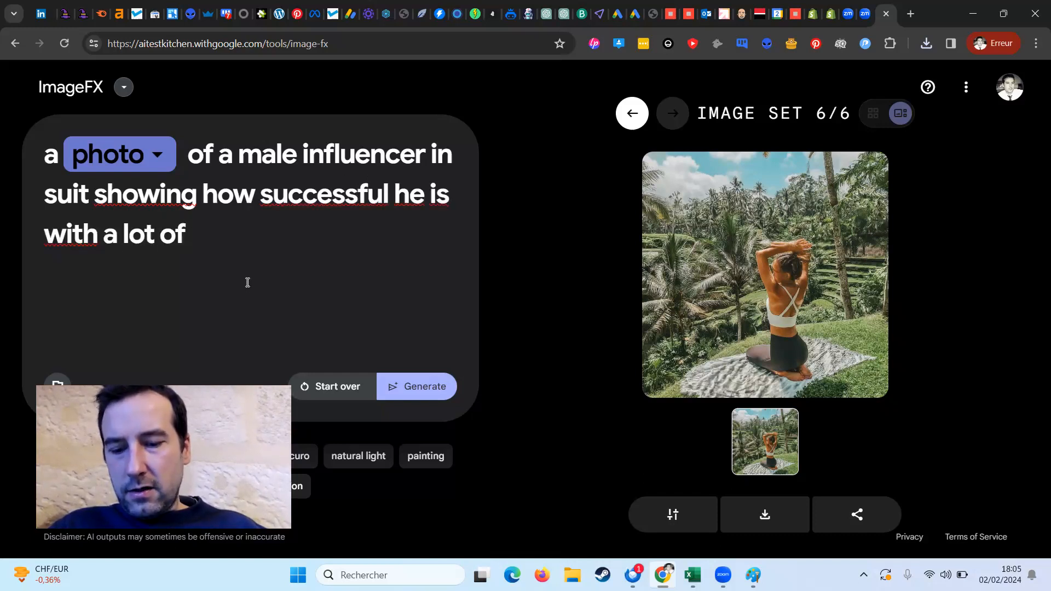
pyautogui.write(' sport cars')
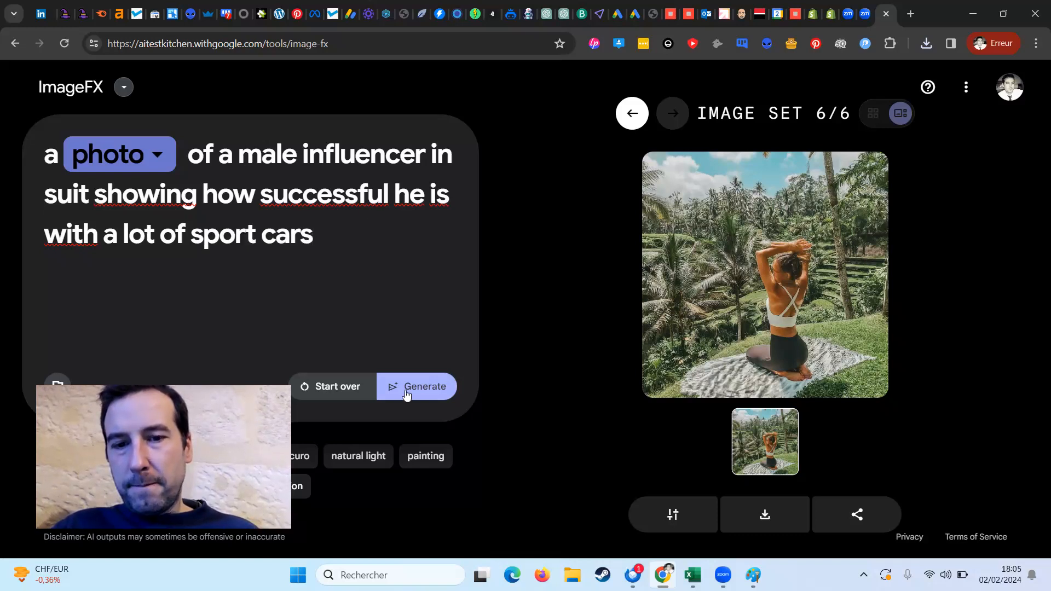
pyautogui.click(406, 392)
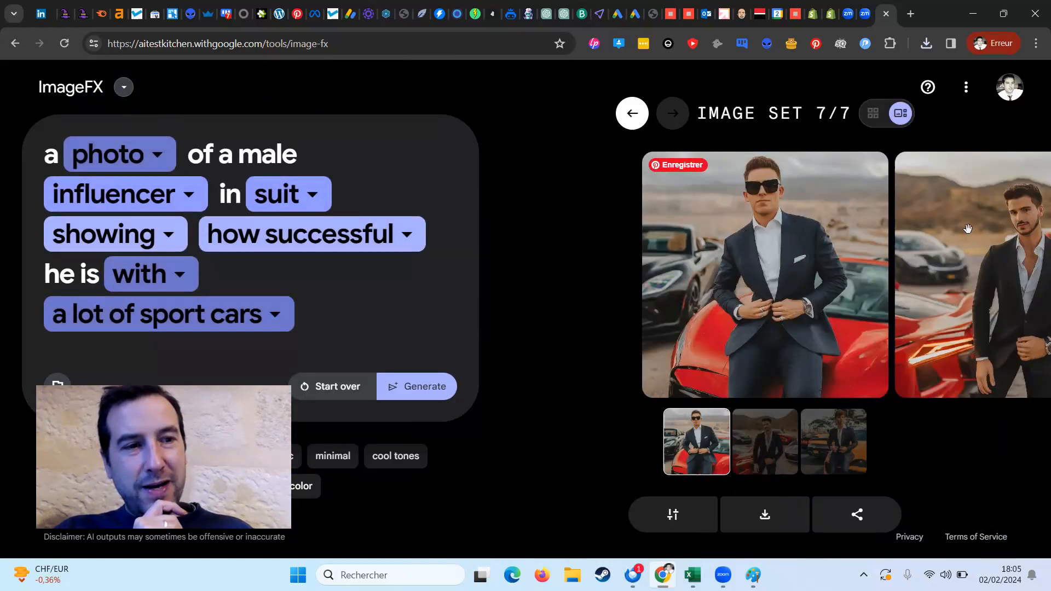
# Download the second generated image, the bearded man in a black suit among sports cars, and open the file in Paint
pyautogui.click(1018, 225)
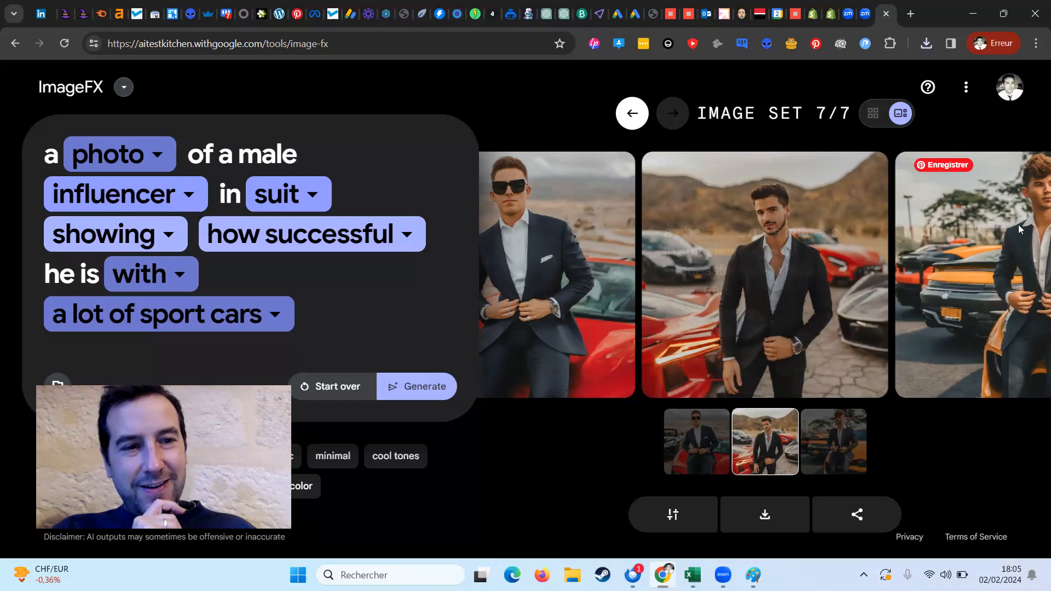
pyautogui.click(948, 327)
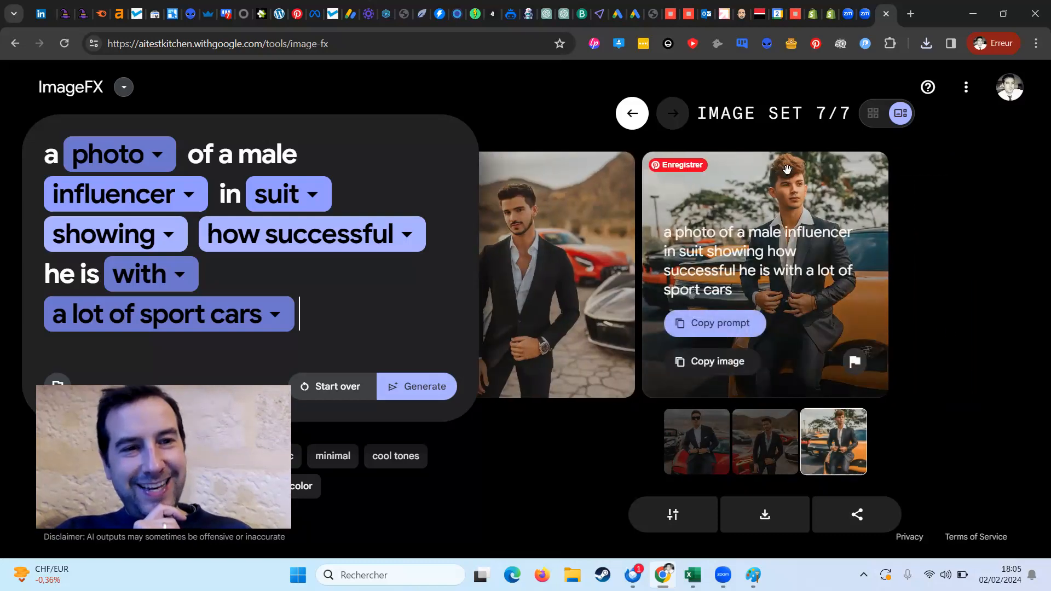
pyautogui.click(553, 257)
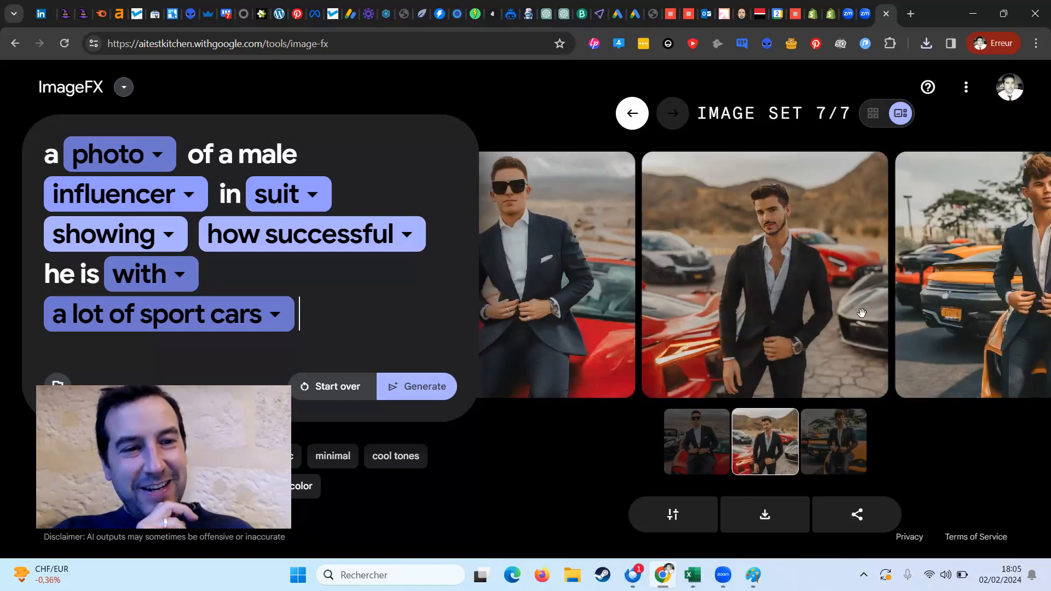
pyautogui.click(761, 512)
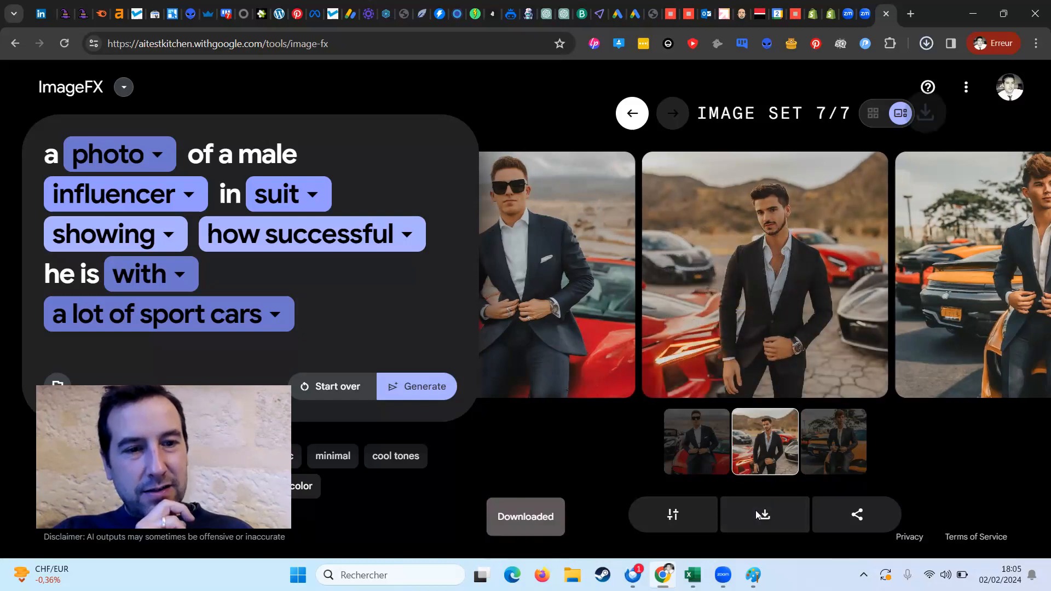
pyautogui.click(842, 85)
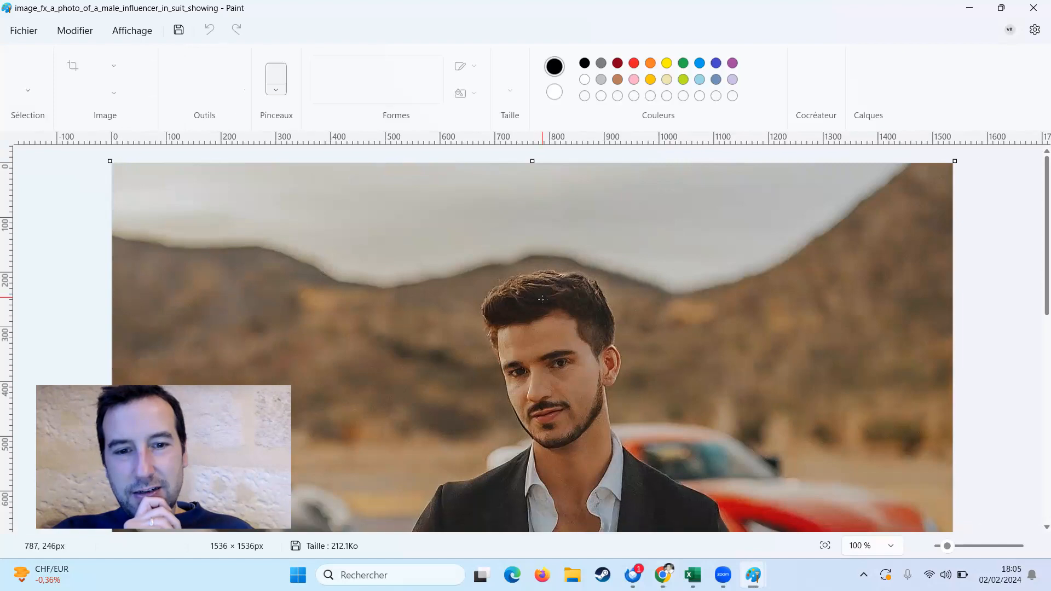
# Examine the man's suit, hands and watch and the surrounding cars in the downloaded image for realism
pyautogui.scroll(-10, 614, 342)
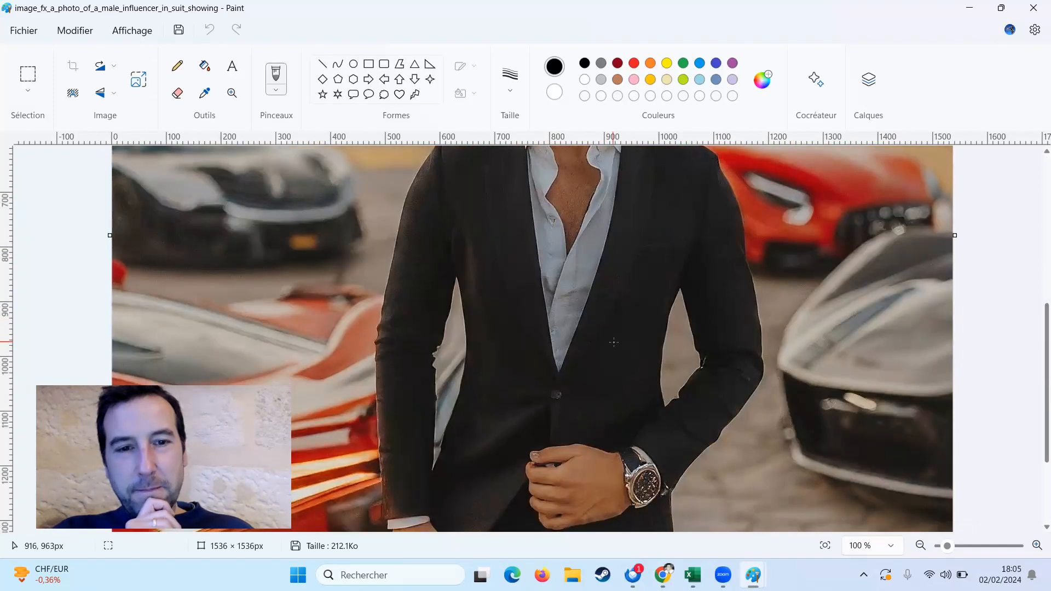
pyautogui.scroll(-4, 613, 343)
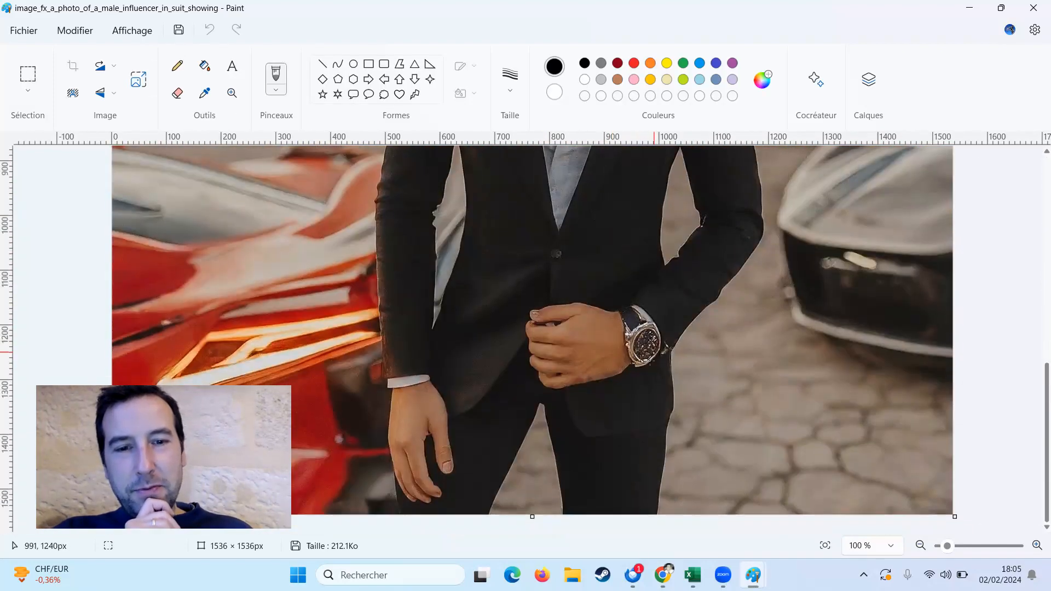
pyautogui.scroll(8, 635, 326)
pyautogui.keyDown('ctrl'); pyautogui.scroll(-3, 602, 334); pyautogui.keyUp('ctrl')
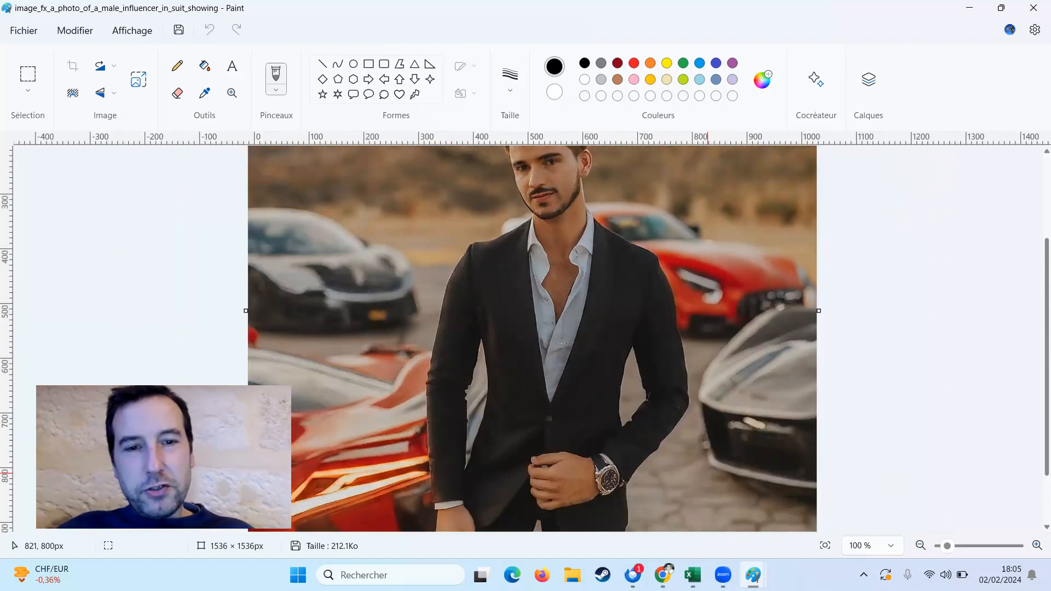
pyautogui.scroll(-1, 560, 344)
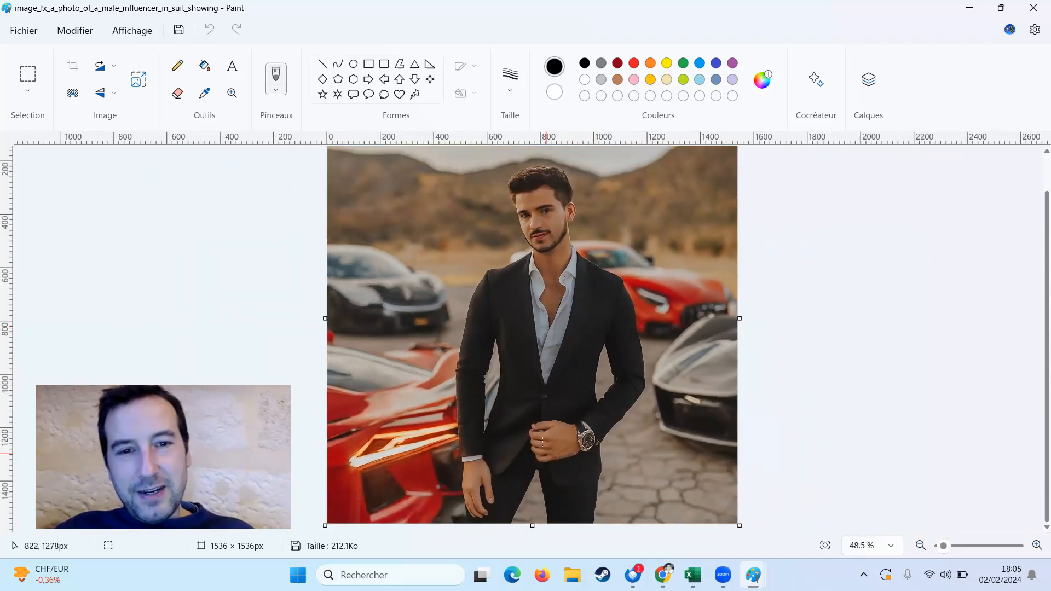
pyautogui.scroll(2, 569, 184)
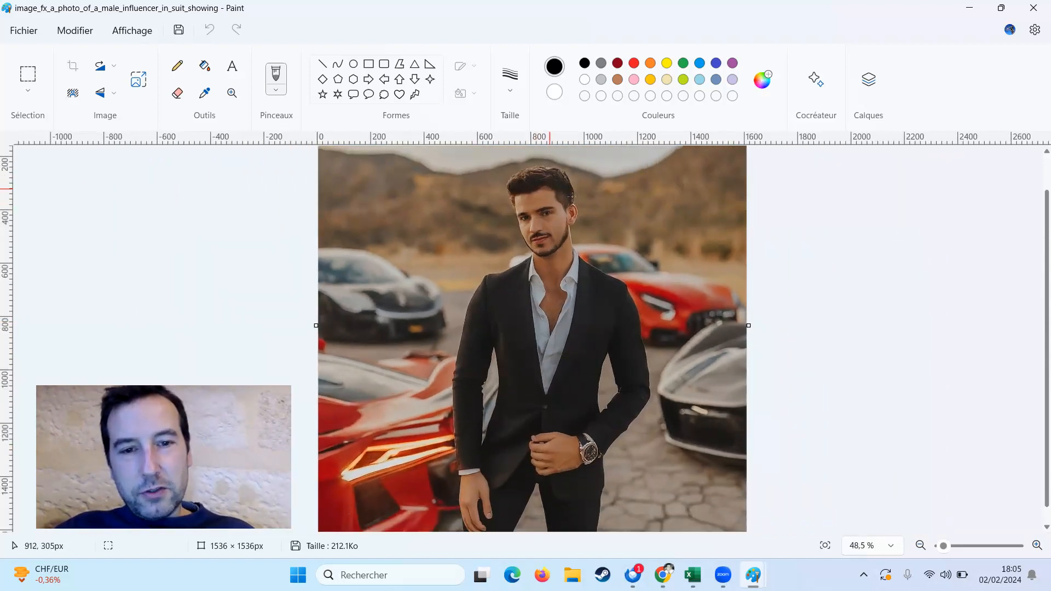
pyautogui.scroll(-2, 766, 320)
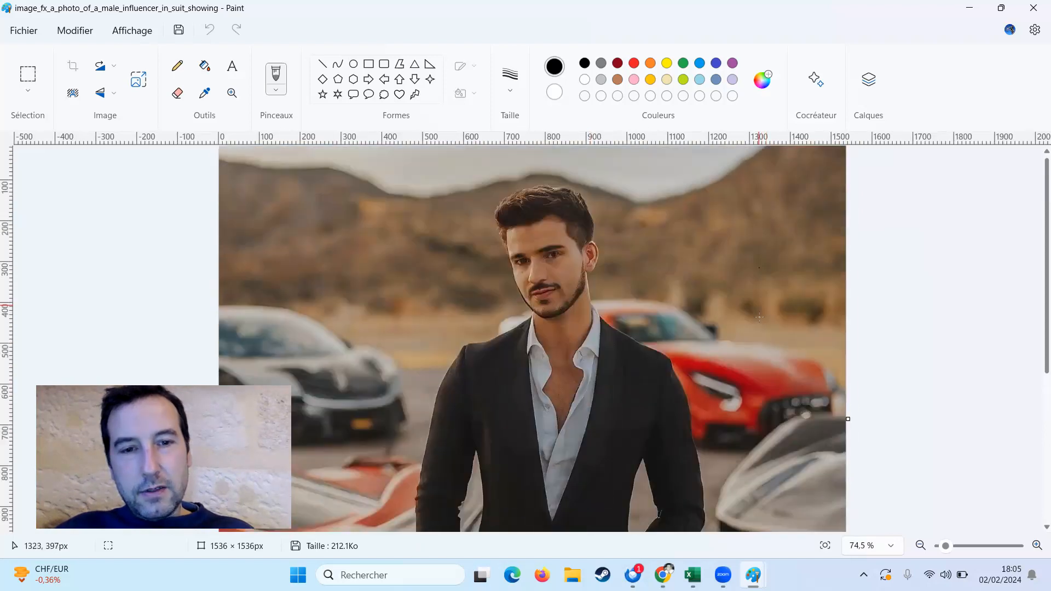
pyautogui.scroll(2, 684, 282)
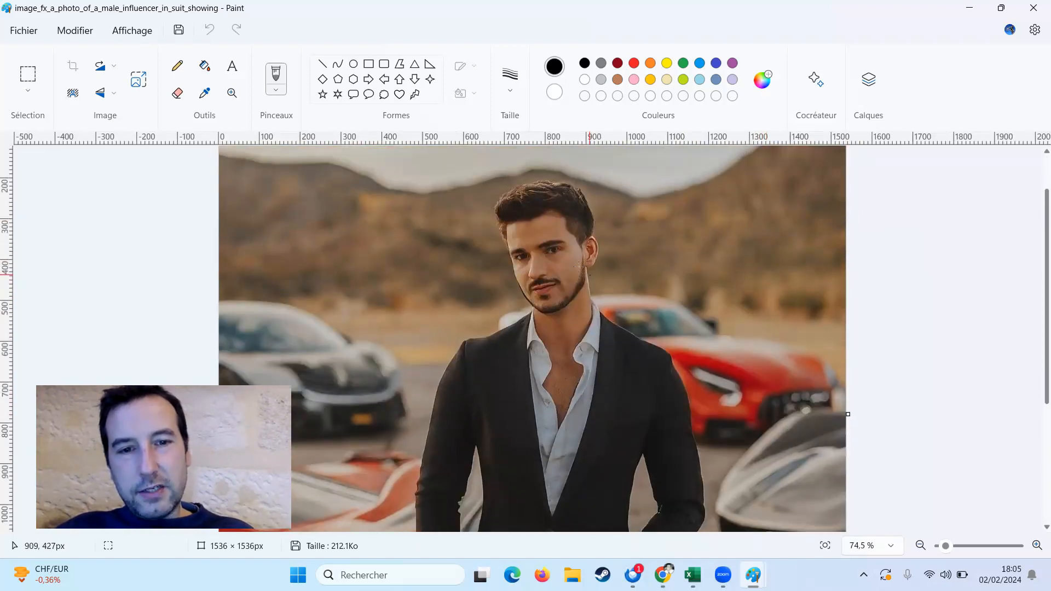
# Inspect the man's face up close and the overall picture, and return to ImageFX
pyautogui.scroll(5, 580, 268)
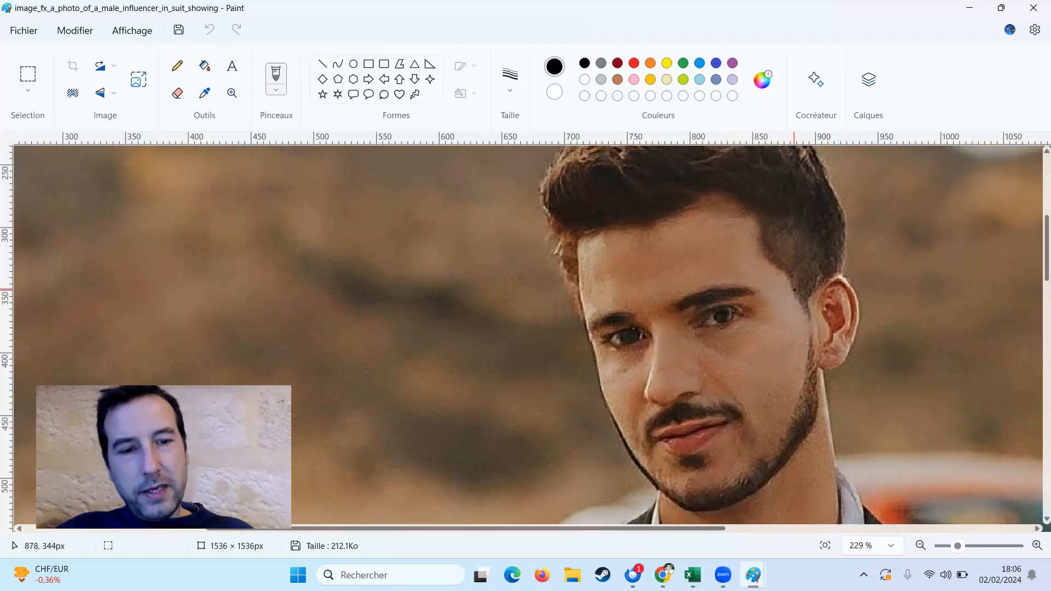
pyautogui.scroll(-7, 603, 308)
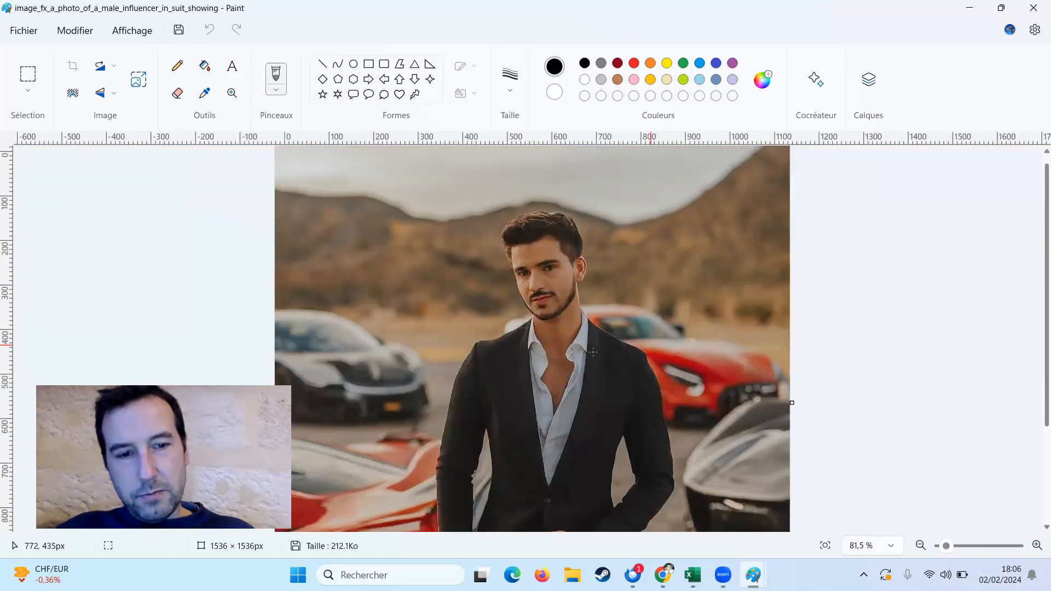
pyautogui.scroll(1, 592, 352)
pyautogui.scroll(-3, 470, 480)
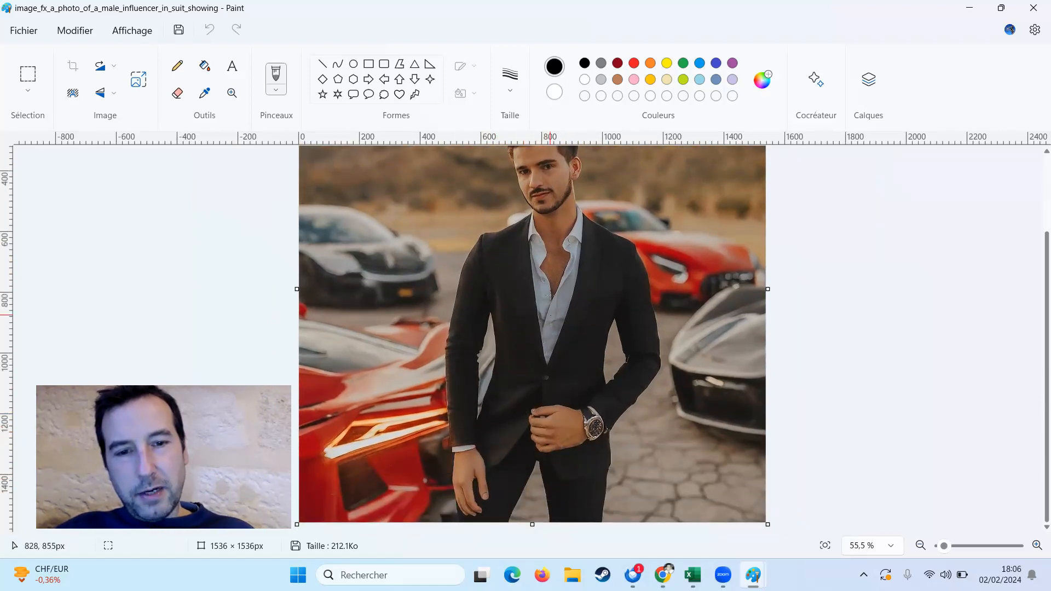
pyautogui.scroll(6, 548, 377)
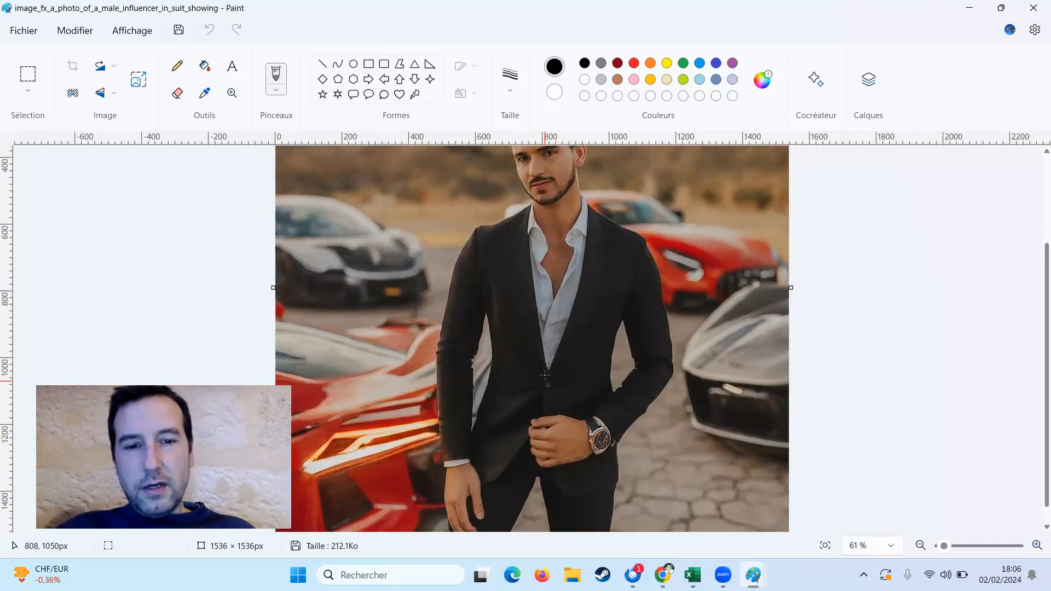
pyautogui.scroll(3, 545, 376)
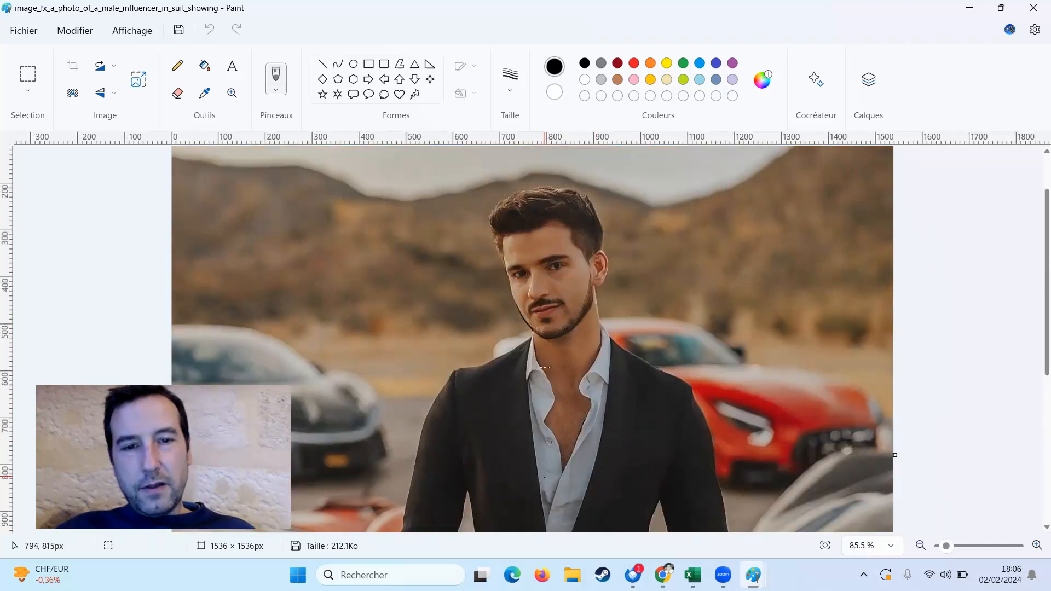
pyautogui.scroll(-1, 544, 369)
pyautogui.scroll(-1, 545, 368)
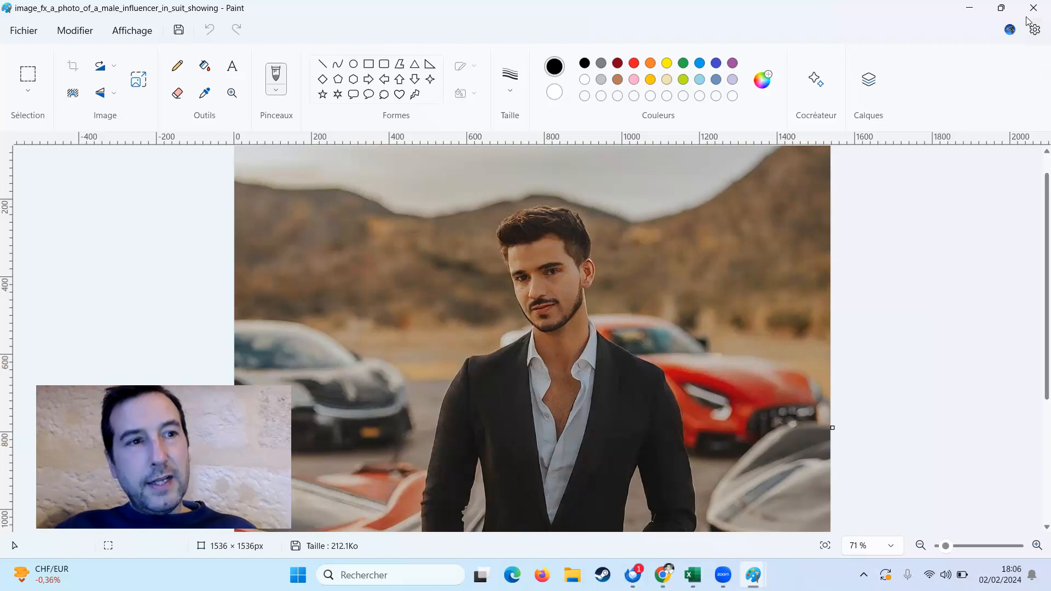
pyautogui.hotkey('alt', 'Tab')
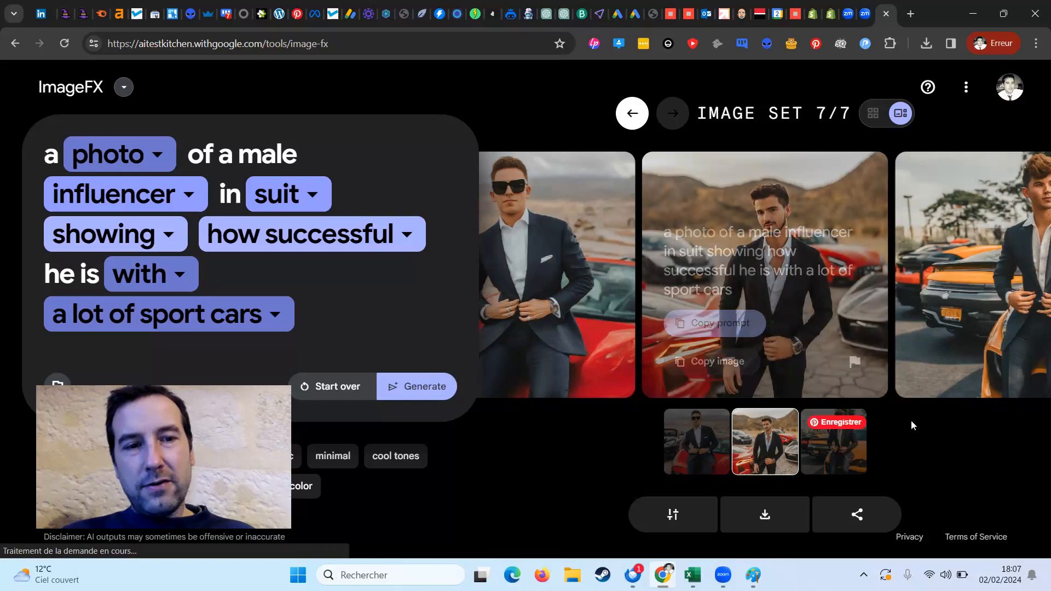
# Compare the three generated male influencer images, ending on the man wearing sunglasses
pyautogui.click(984, 384)
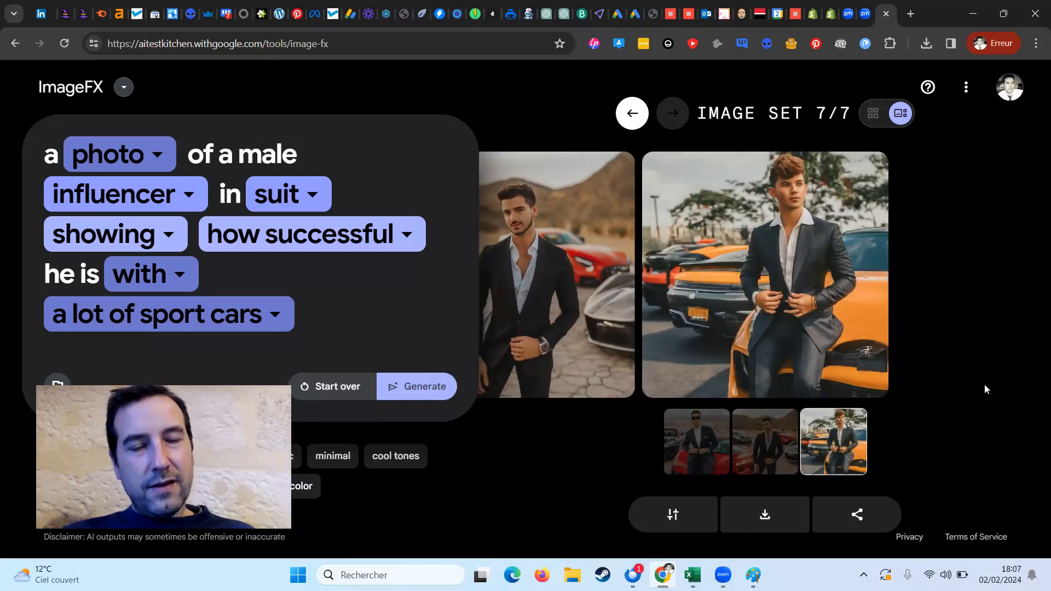
pyautogui.click(602, 246)
pyautogui.click(1023, 323)
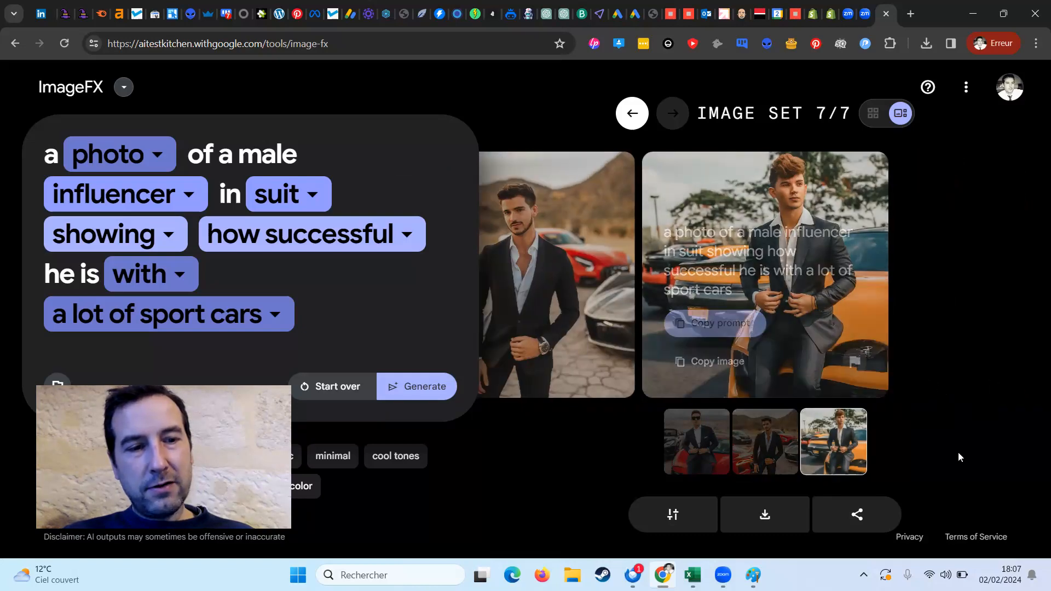
pyautogui.click(592, 215)
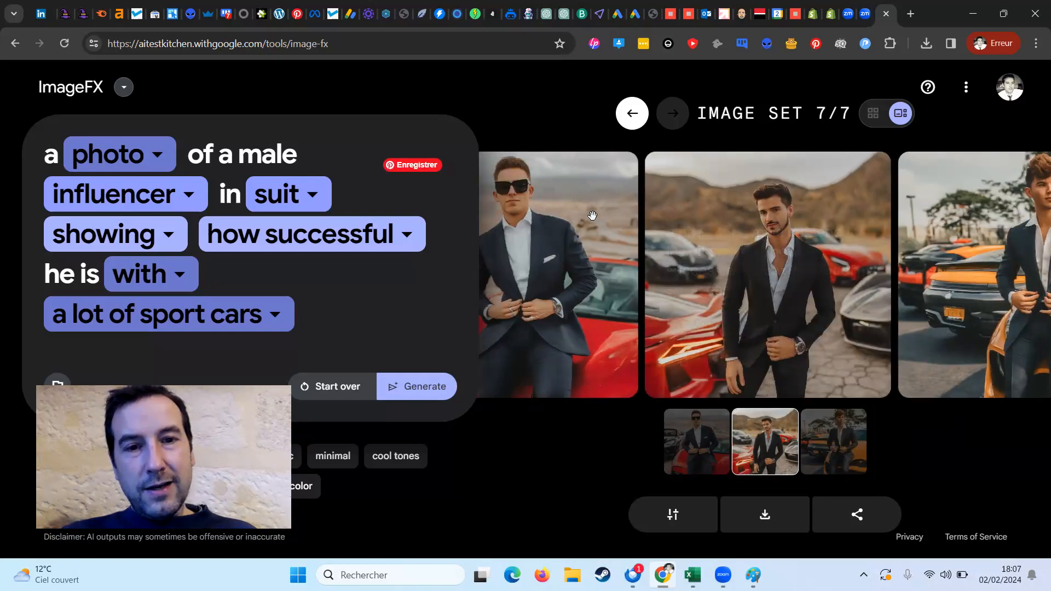
pyautogui.click(592, 215)
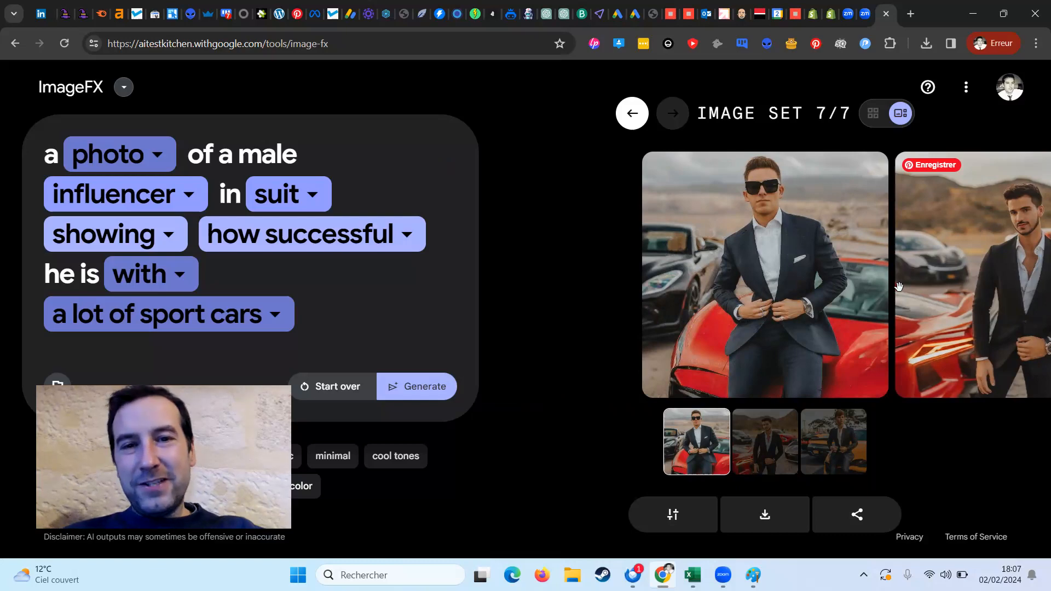